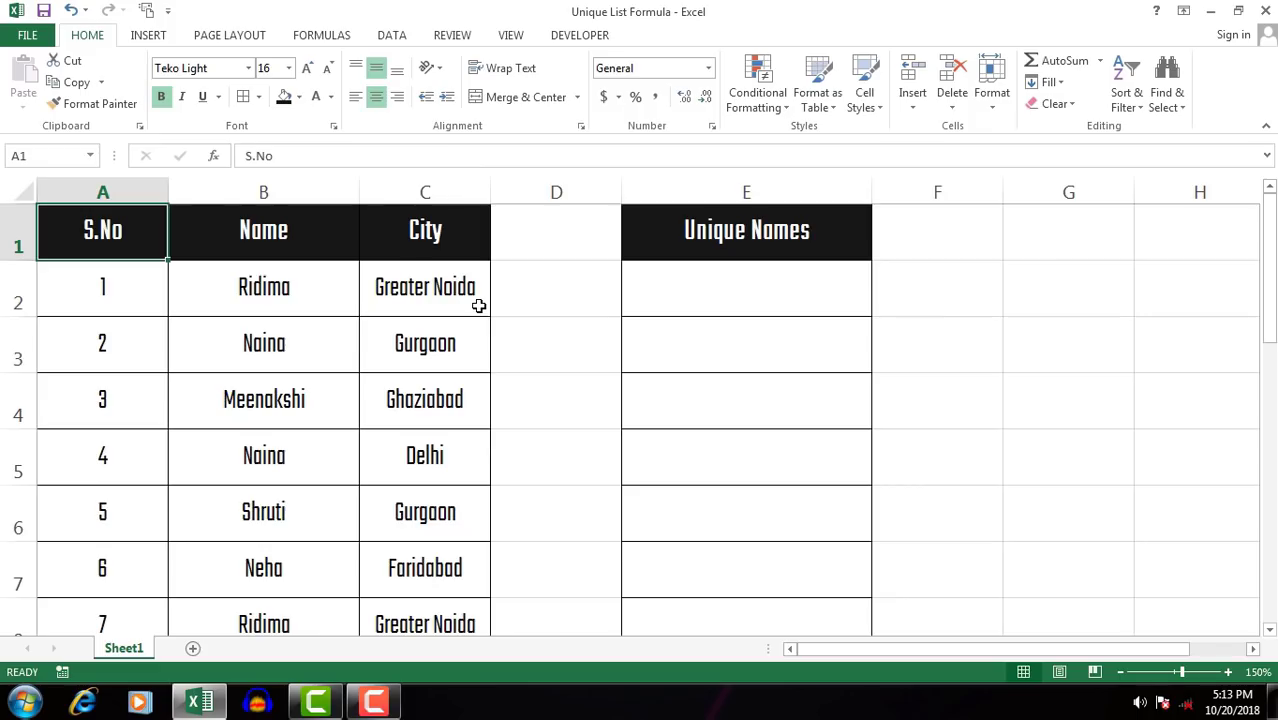
# Step: Point out the S.No, Name and City column headers and the first name, Ridima
pyautogui.click(214, 325)
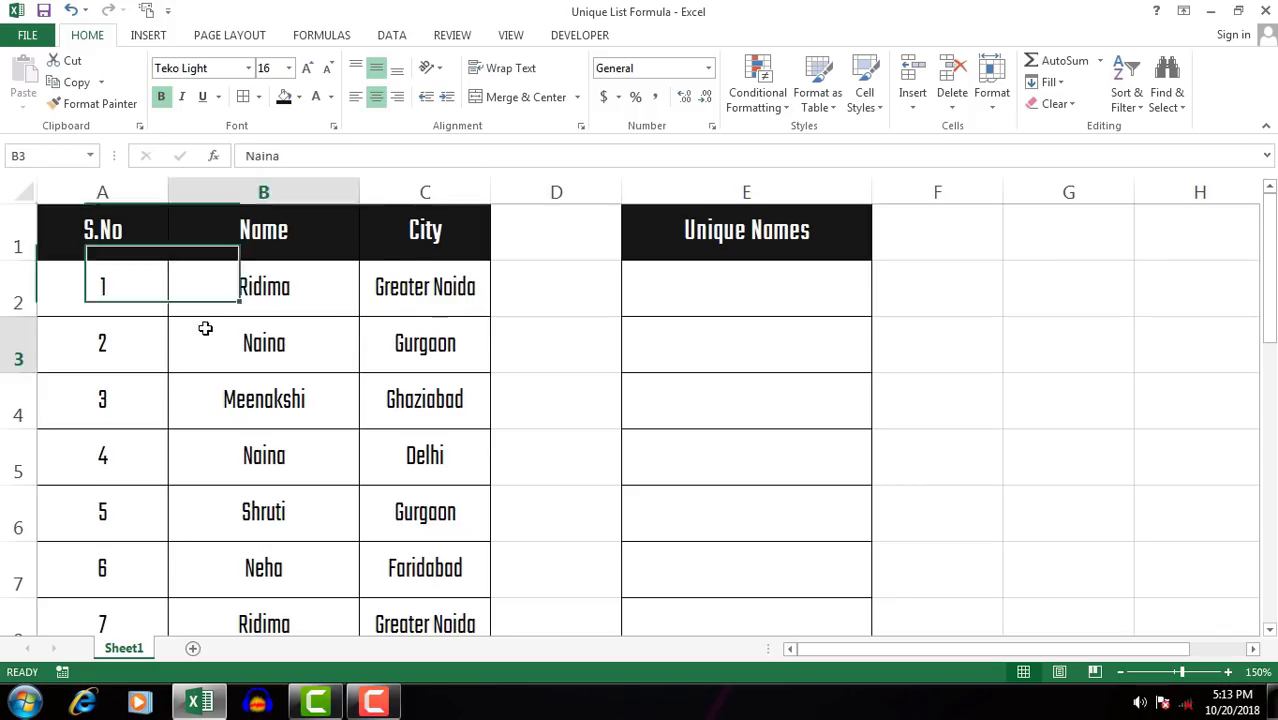
pyautogui.click(108, 229)
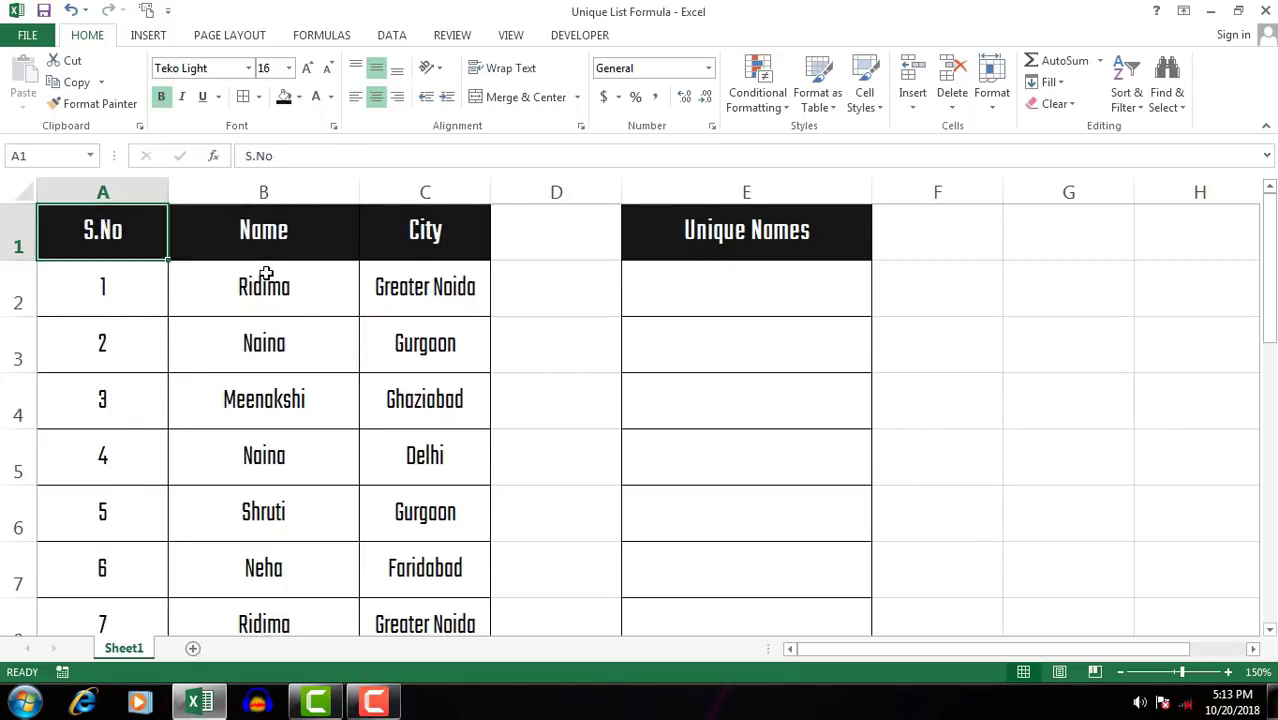
pyautogui.click(275, 231)
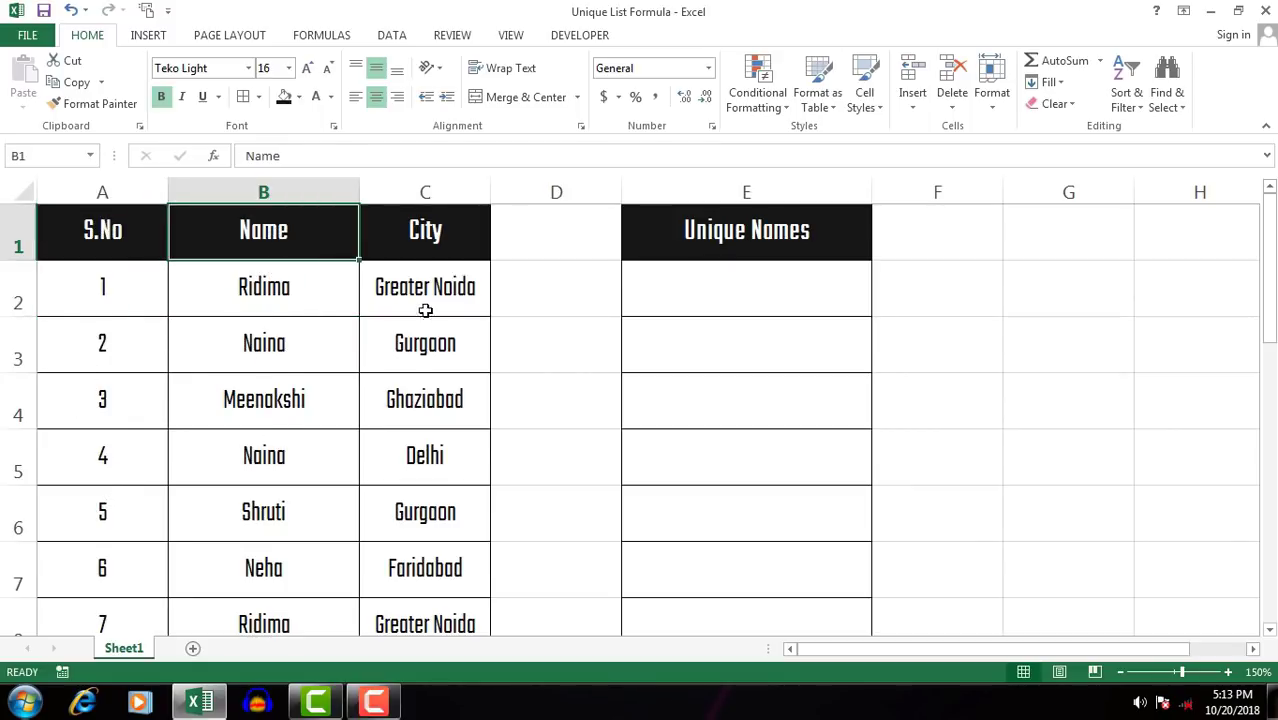
pyautogui.click(446, 234)
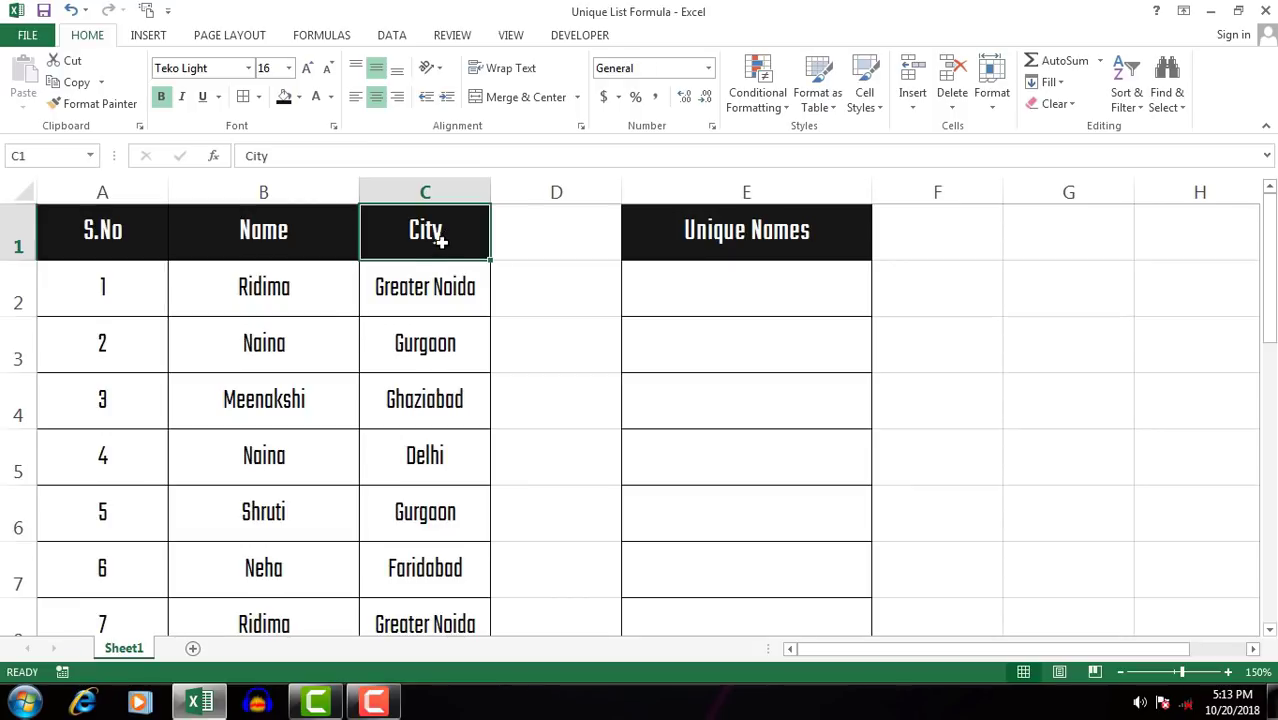
pyautogui.click(281, 296)
# Step: Point out the repeated names Ridima, Naina and Neha in the Name list, plus Aparna
pyautogui.scroll(-1, 280, 320)
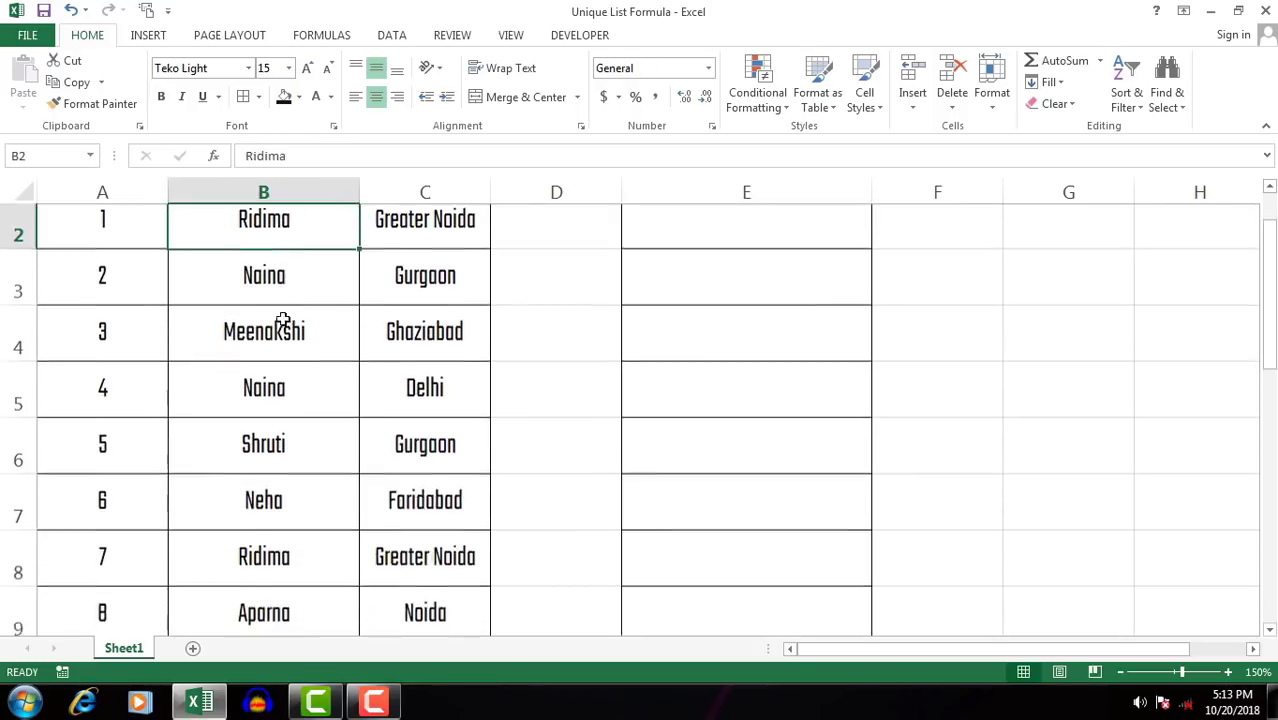
pyautogui.scroll(-2, 282, 320)
pyautogui.scroll(2, 283, 318)
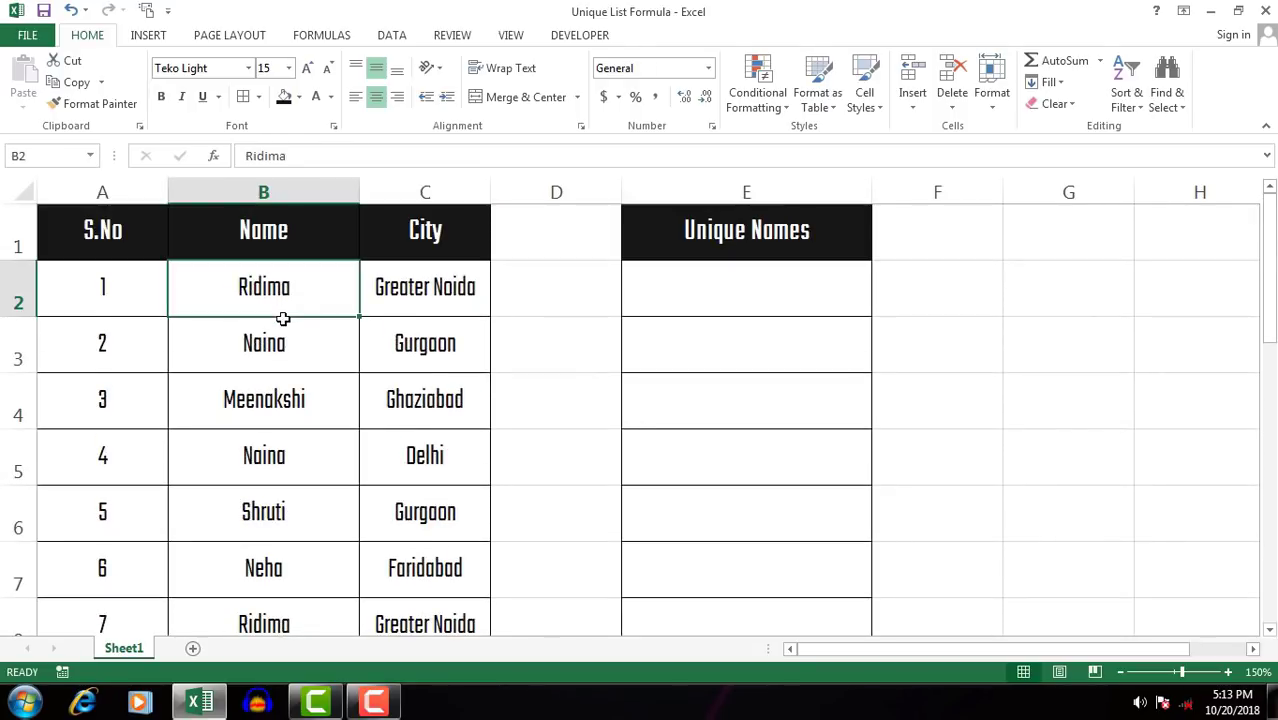
pyautogui.scroll(-1, 264, 481)
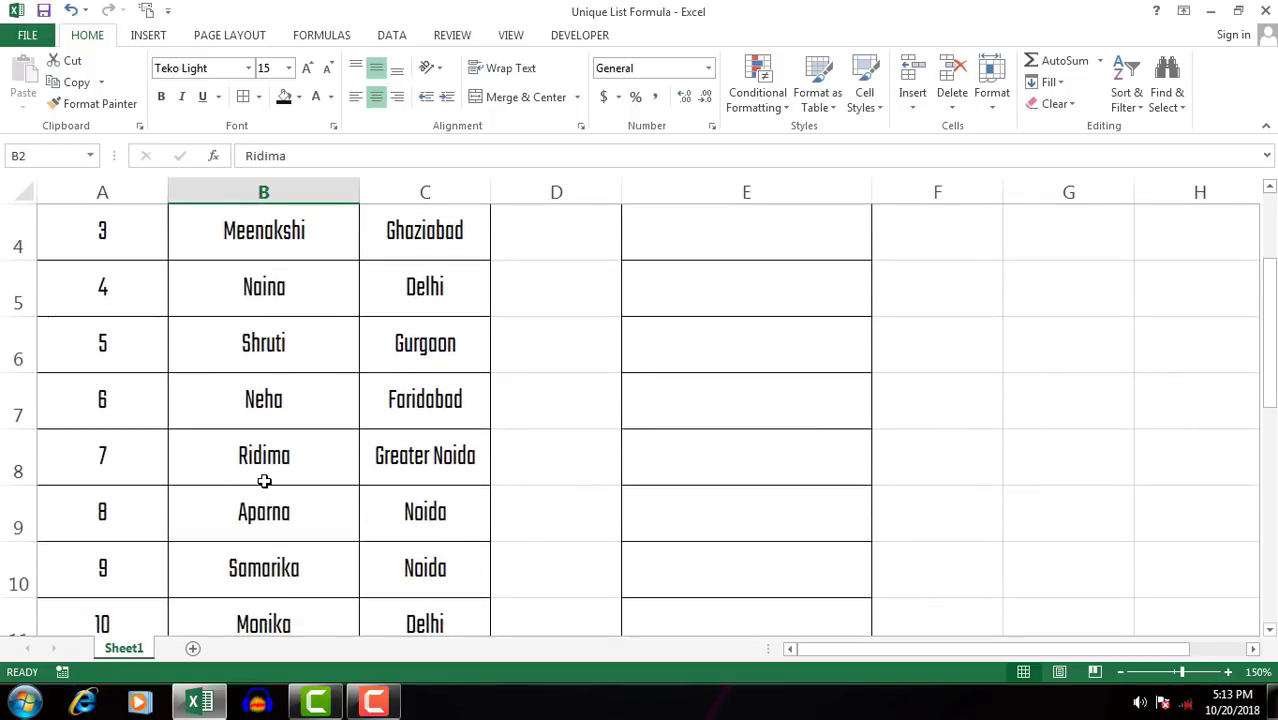
pyautogui.click(272, 512)
pyautogui.click(282, 455)
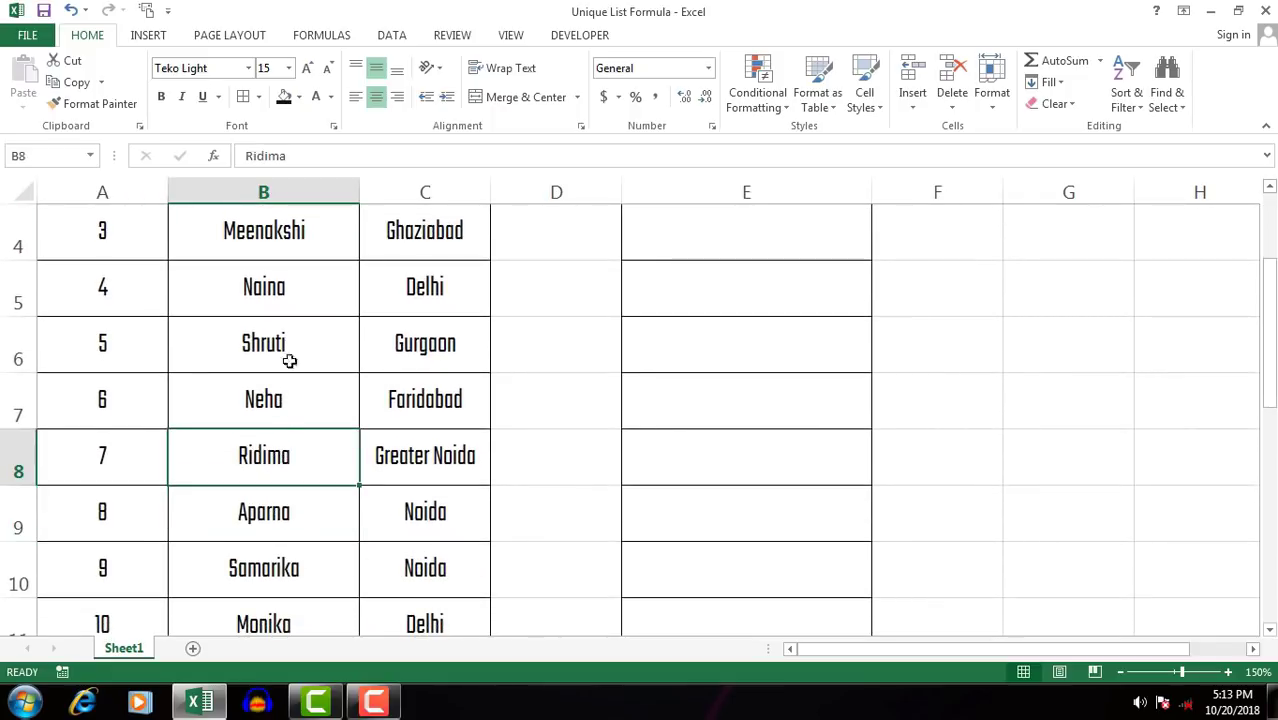
pyautogui.click(290, 290)
pyautogui.scroll(1, 300, 405)
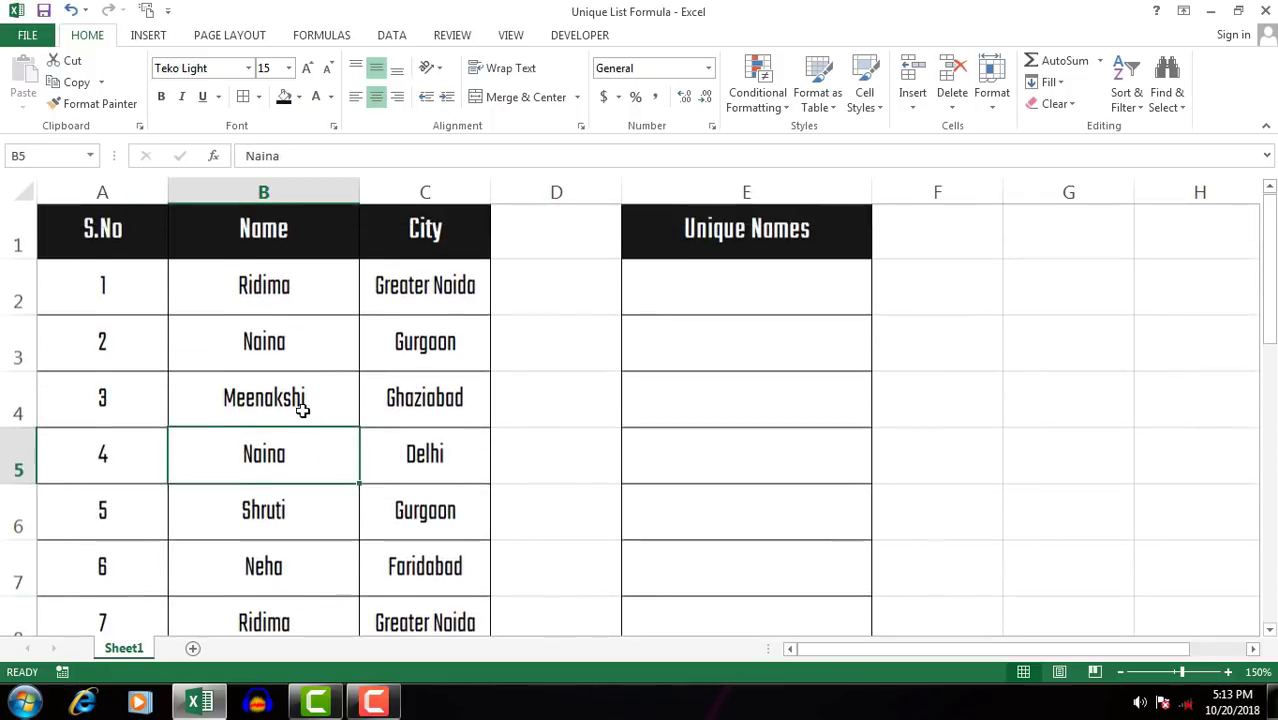
pyautogui.click(268, 345)
pyautogui.scroll(-2, 300, 450)
pyautogui.scroll(-1, 286, 505)
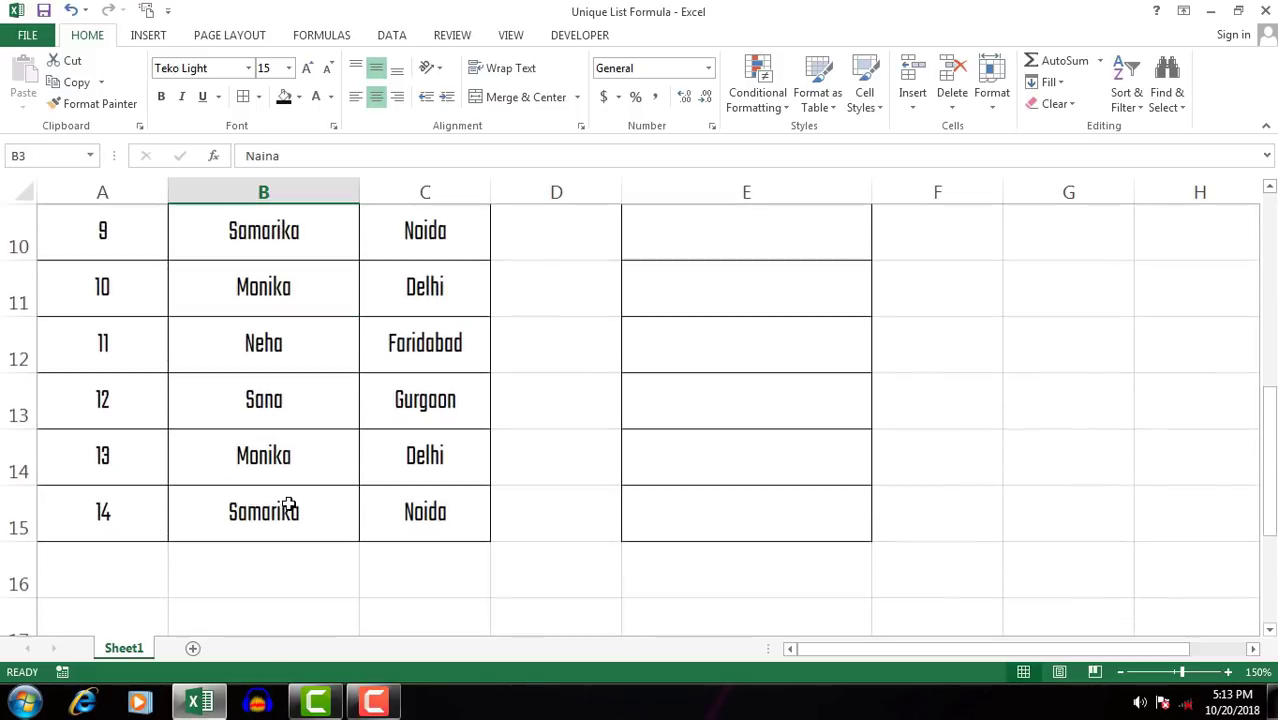
pyautogui.click(300, 355)
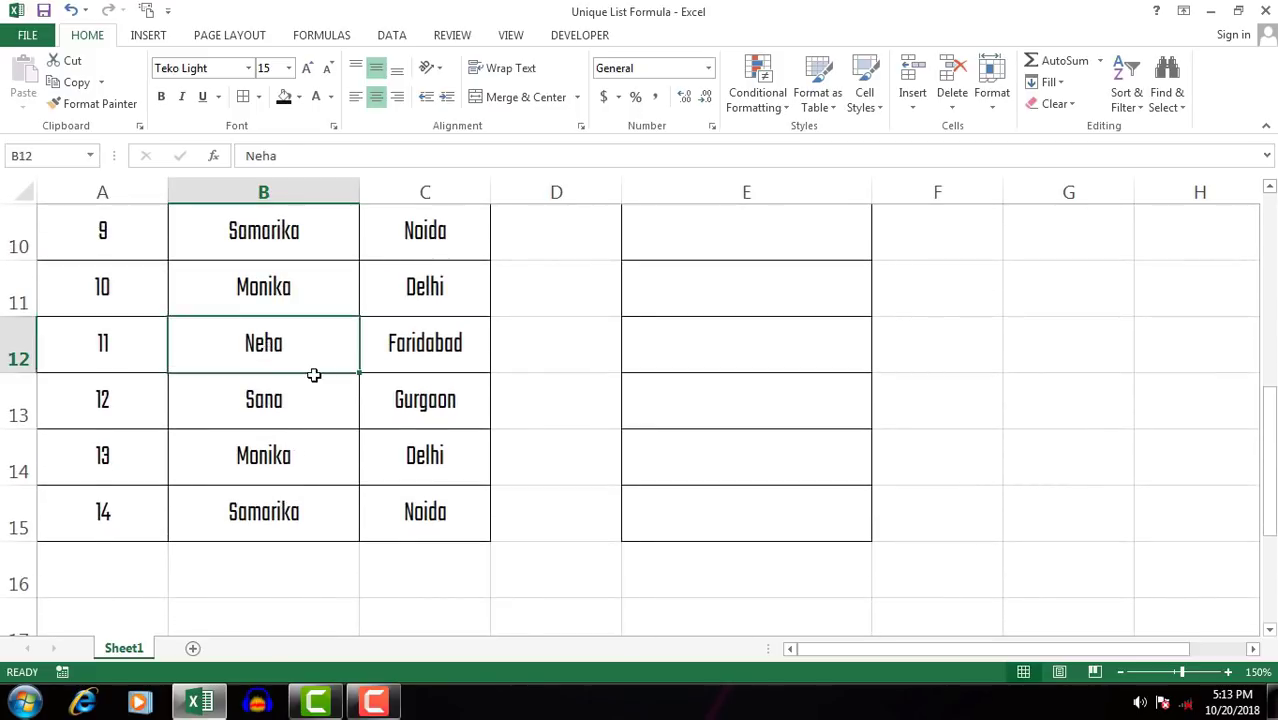
pyautogui.scroll(1, 314, 378)
pyautogui.click(305, 230)
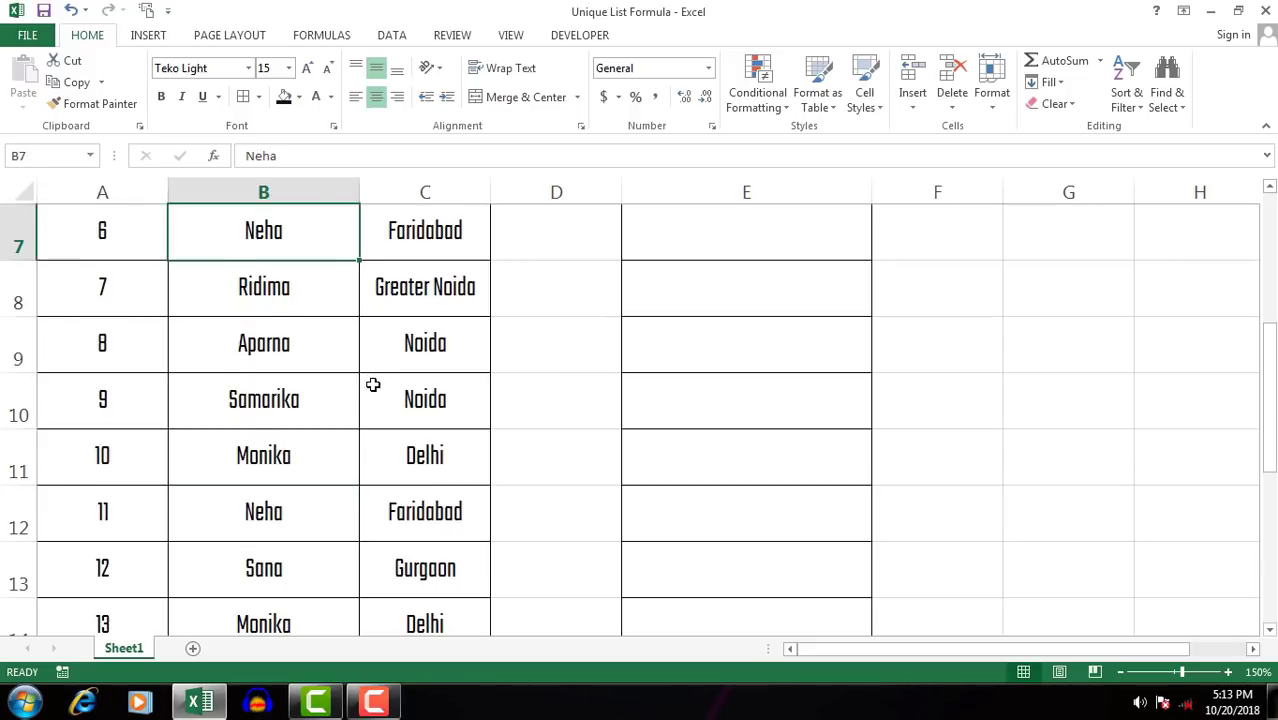
pyautogui.scroll(2, 372, 384)
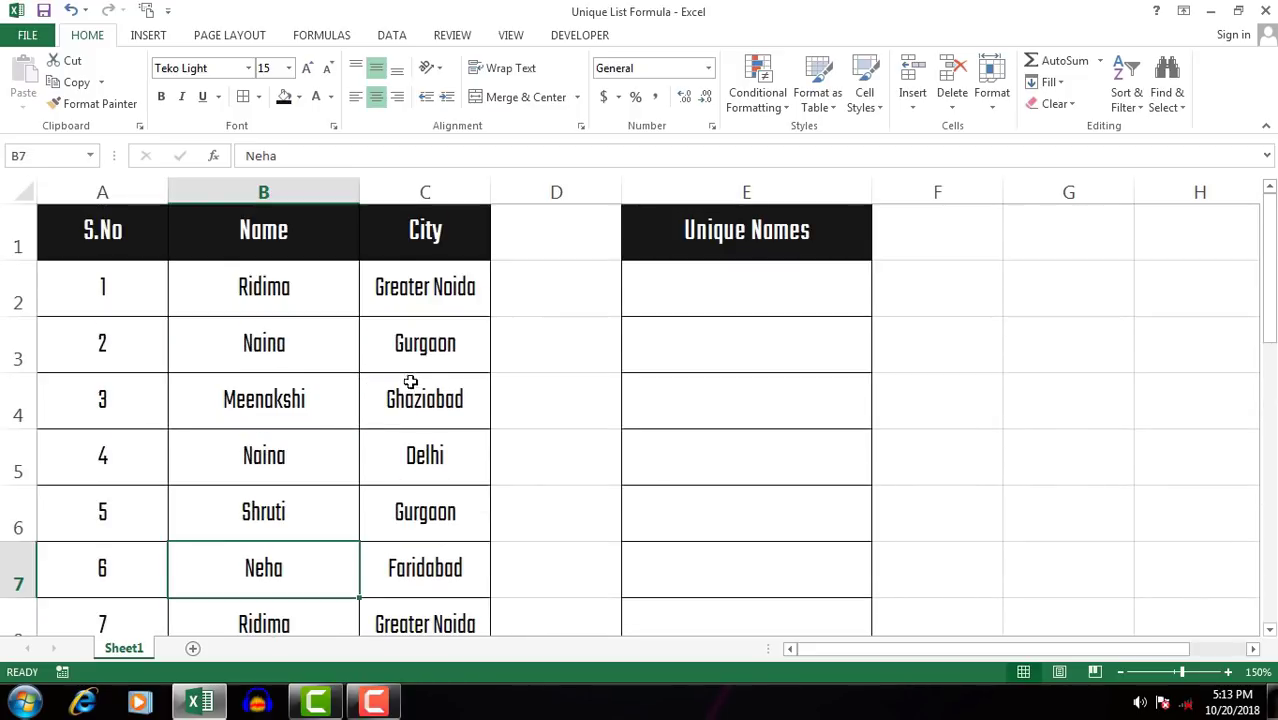
# Step: Mark the Unique Names cells in column E and settle on E2 for the first result
pyautogui.click(705, 222)
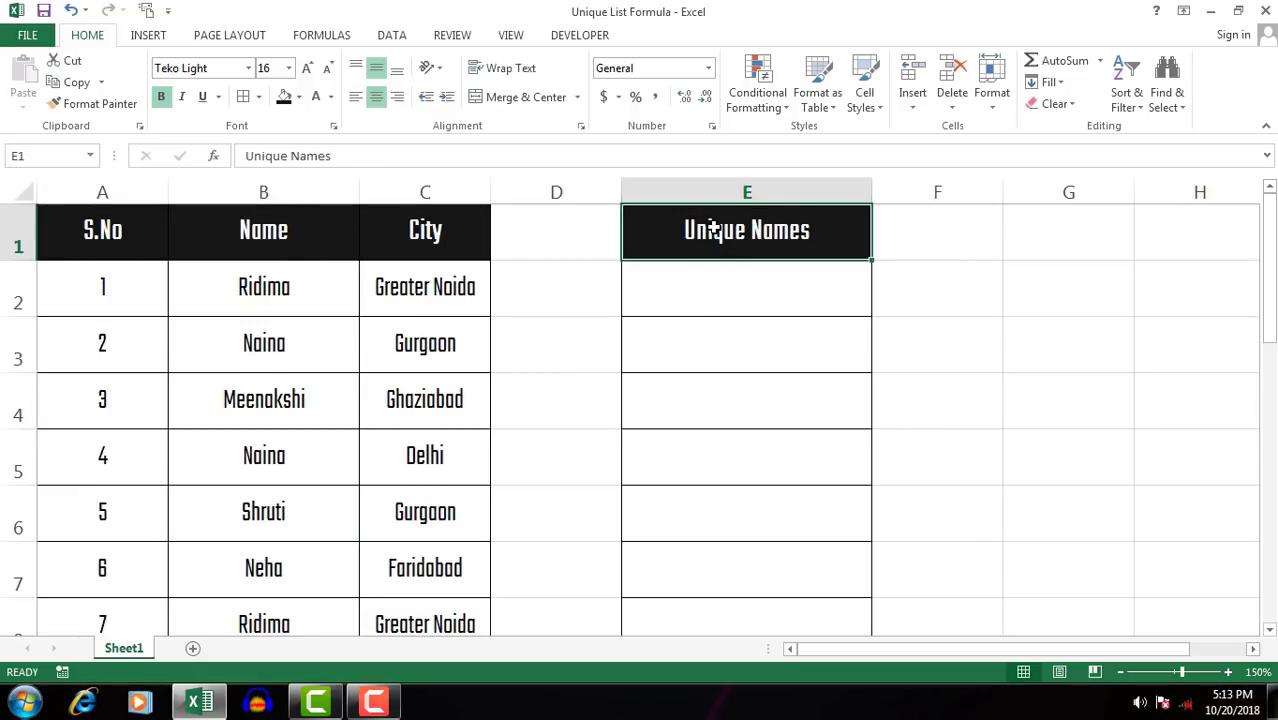
pyautogui.moveTo(707, 230); pyautogui.dragTo(758, 561)
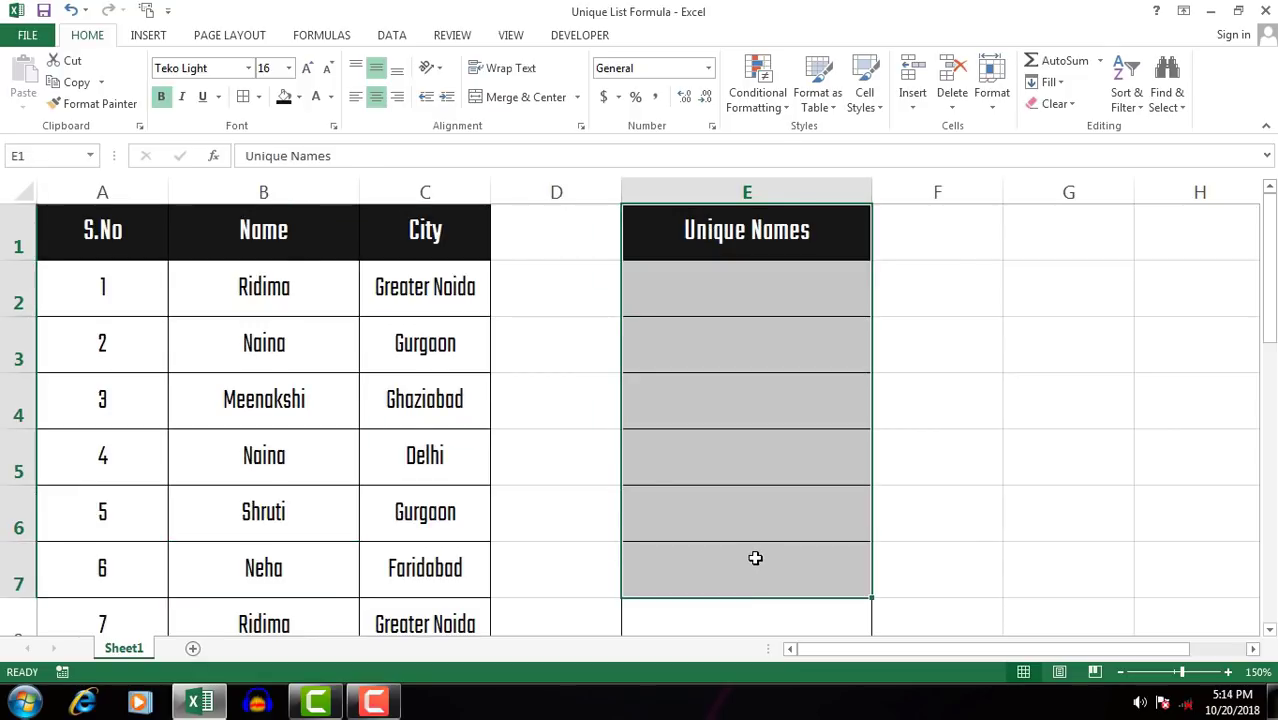
pyautogui.click(731, 298)
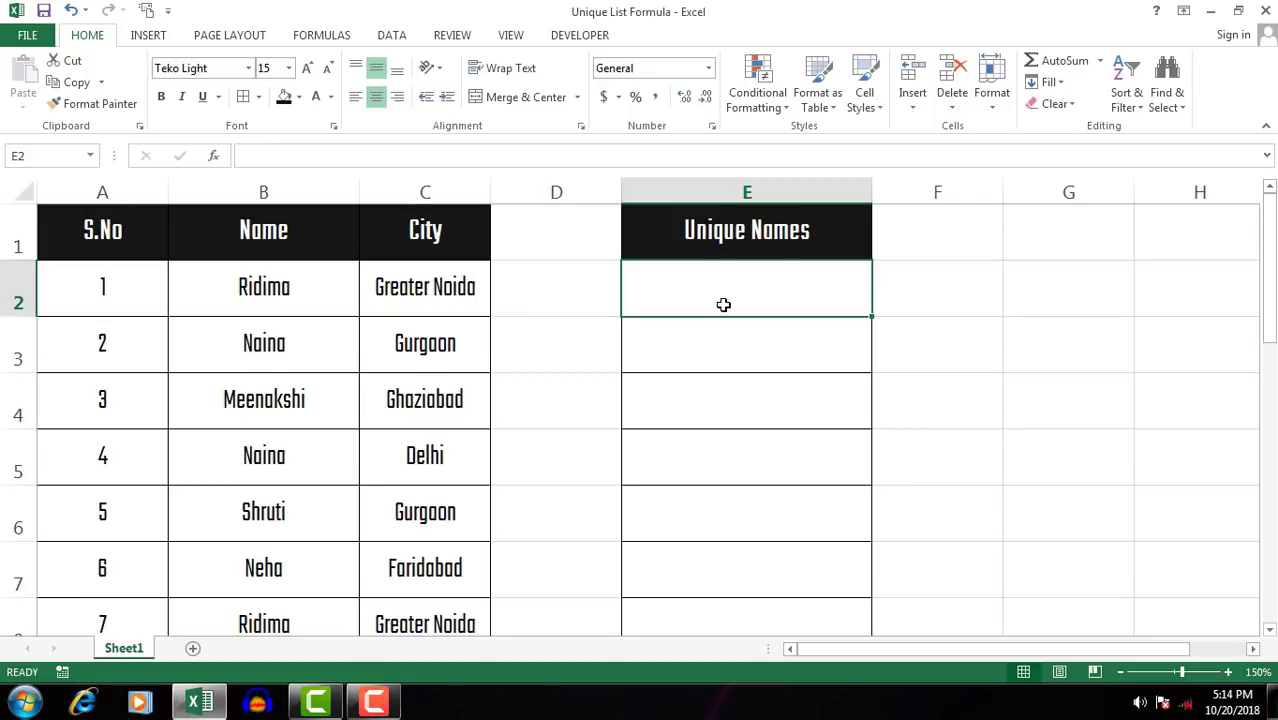
pyautogui.click(690, 343)
pyautogui.click(706, 298)
pyautogui.click(1122, 270)
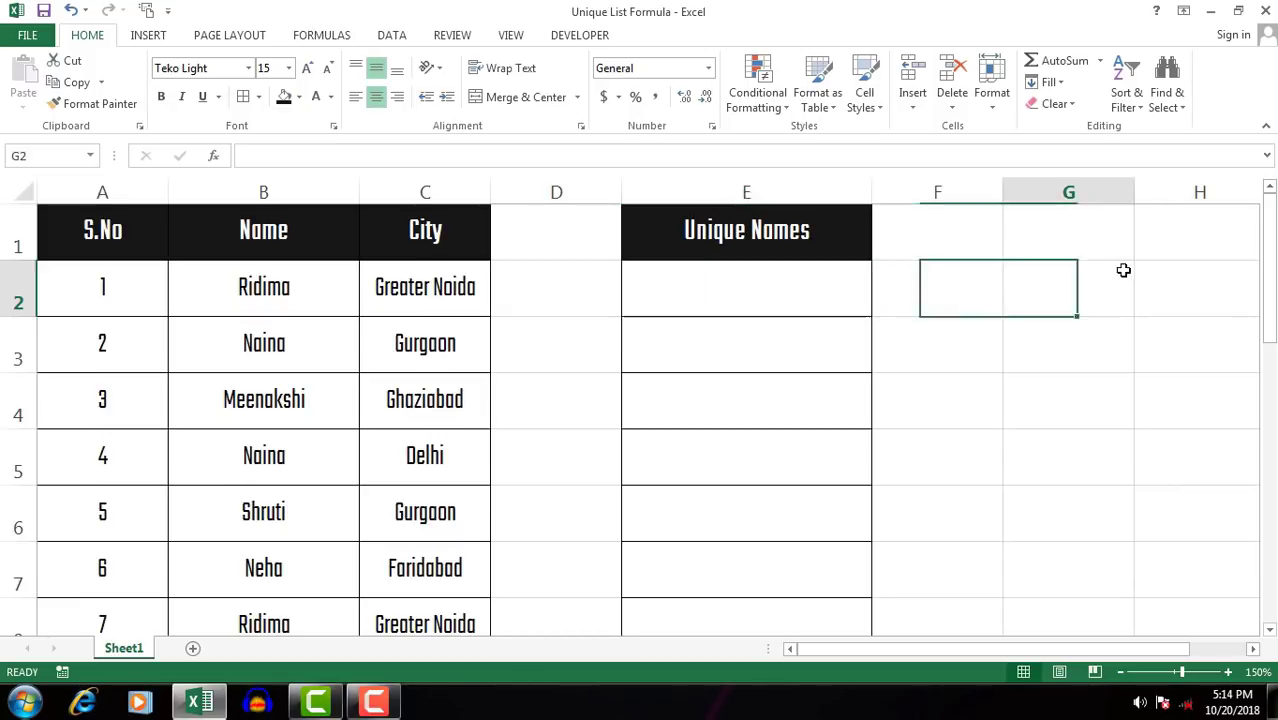
pyautogui.click(766, 289)
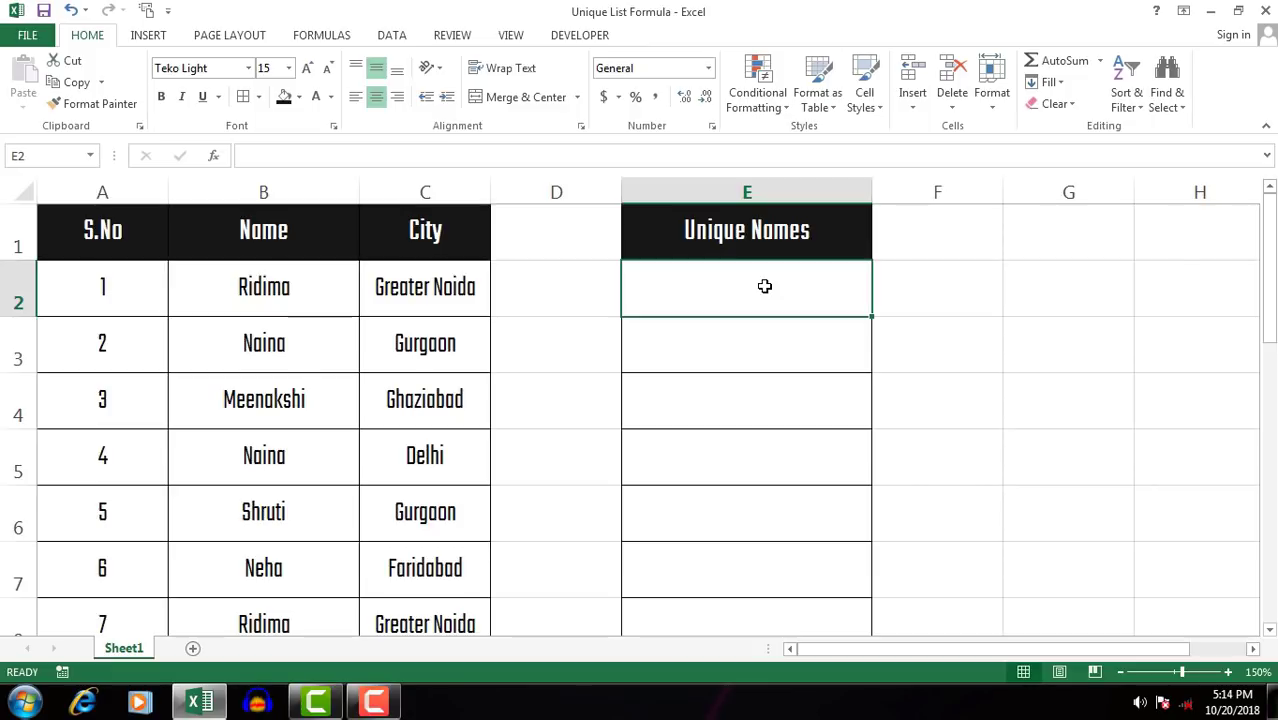
# Step: Enter =Index( in E2 with the absolute range $B$2:$B$15 followed by a comma
pyautogui.write('=')
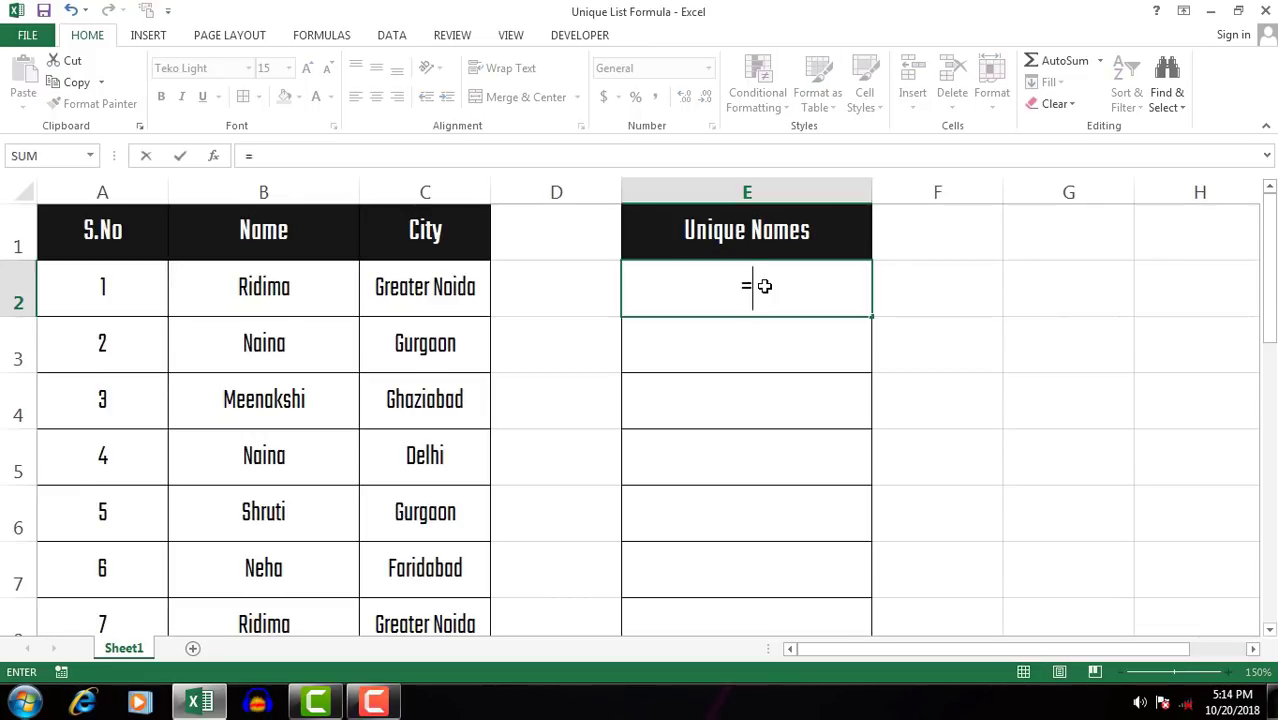
pyautogui.write('Index')
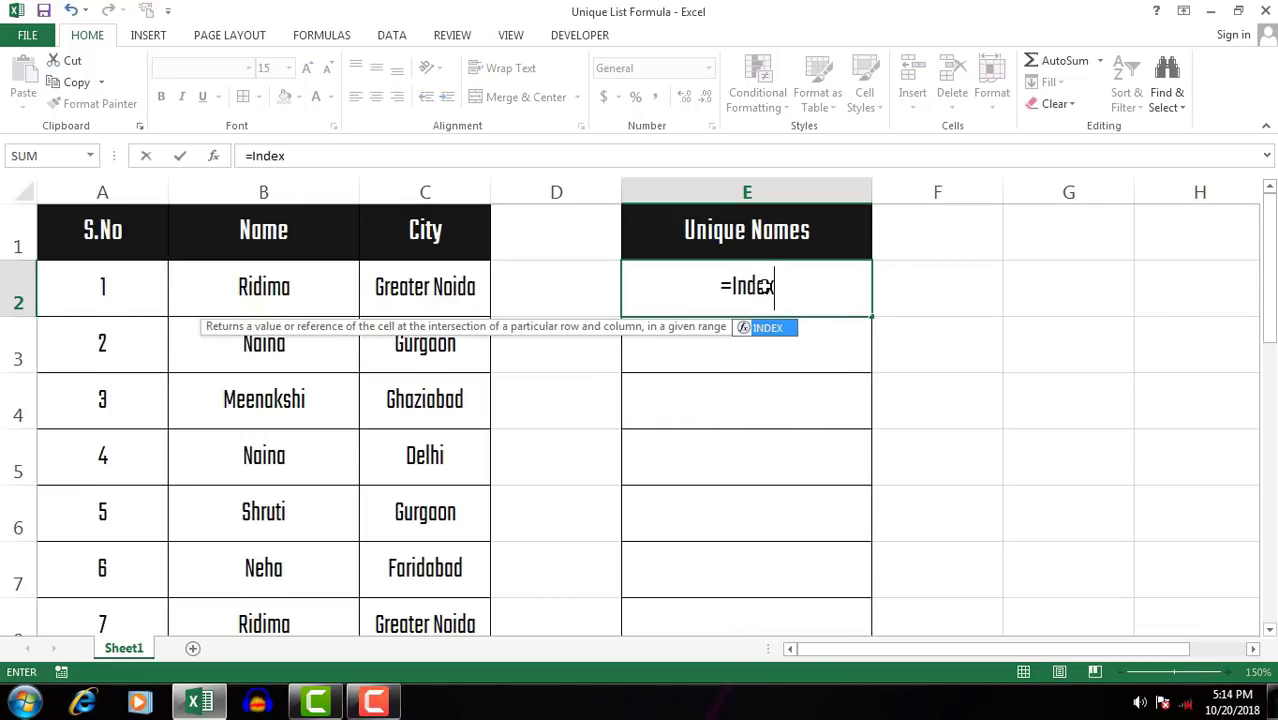
pyautogui.write('(')
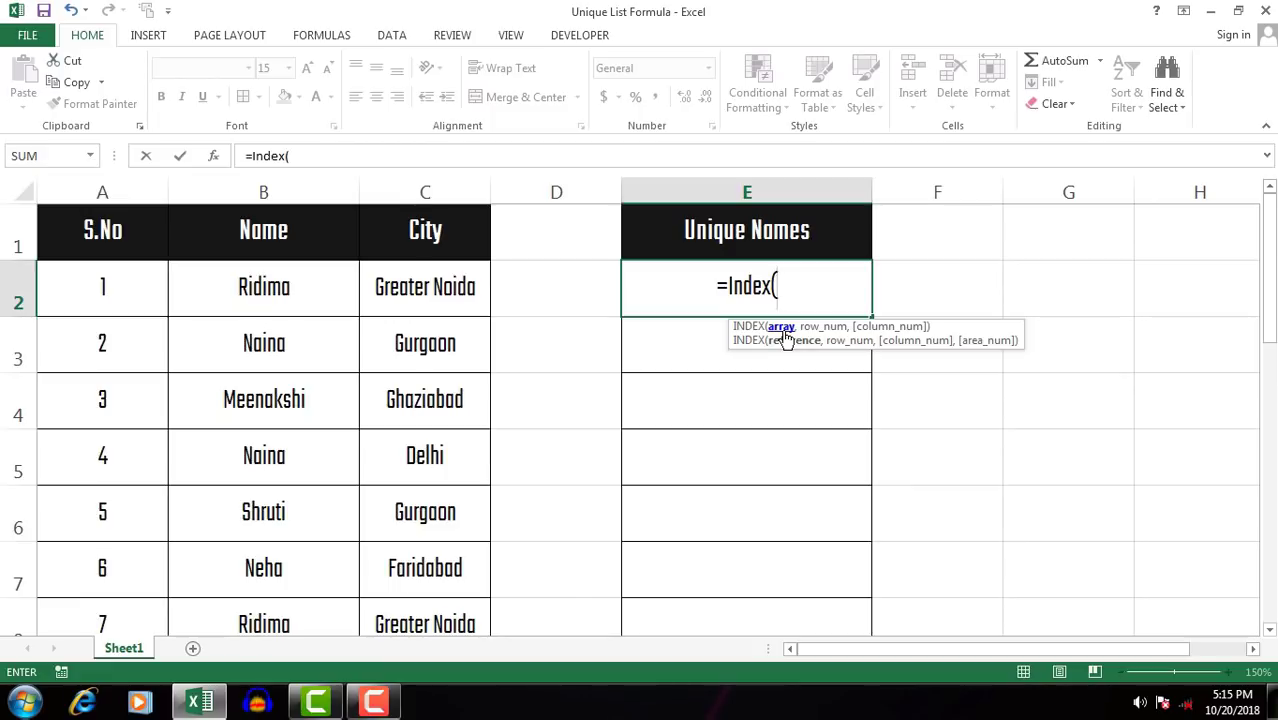
pyautogui.click(285, 279)
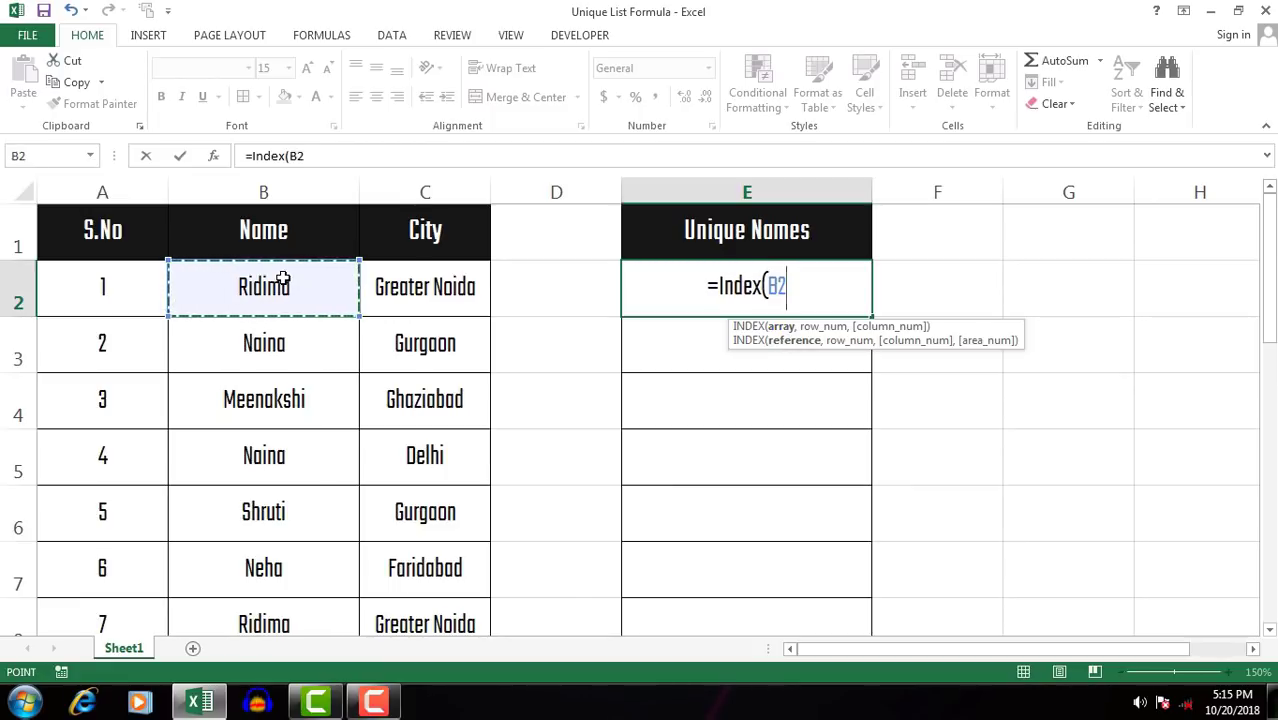
pyautogui.hotkey('ctrl', 'shift', 'Down')
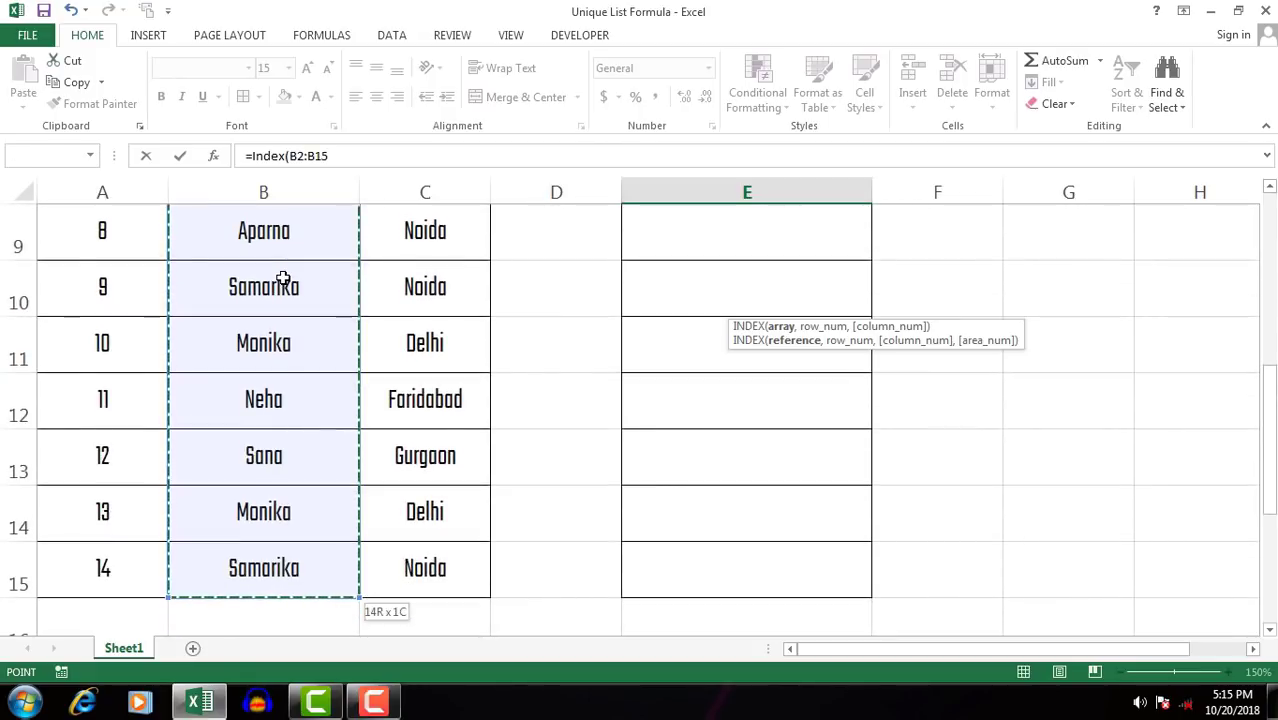
pyautogui.press('F4')
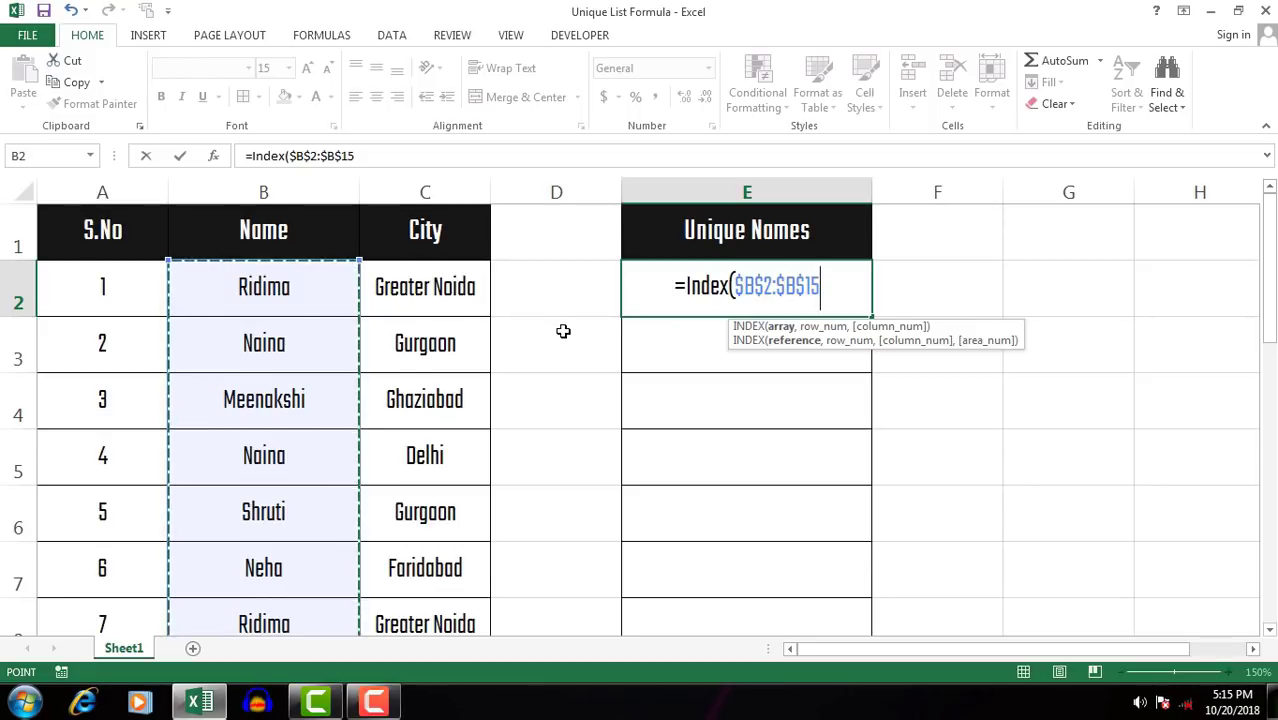
pyautogui.write(',')
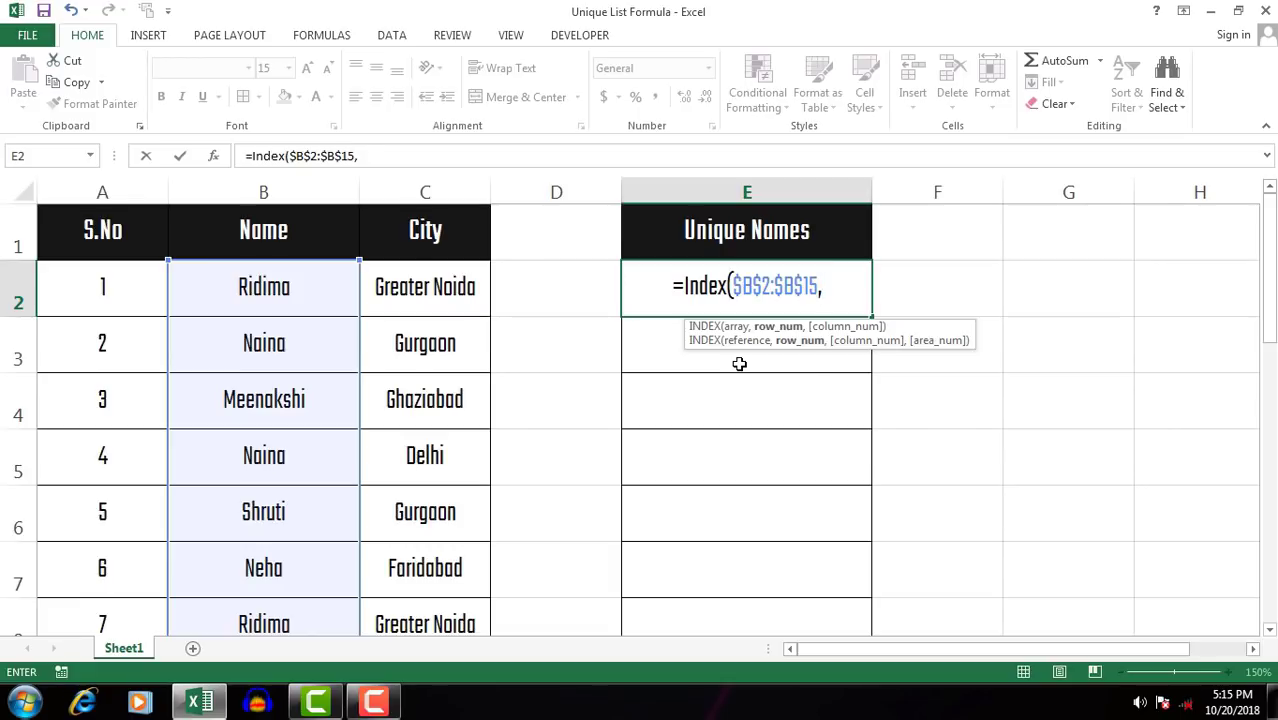
pyautogui.write('Match')
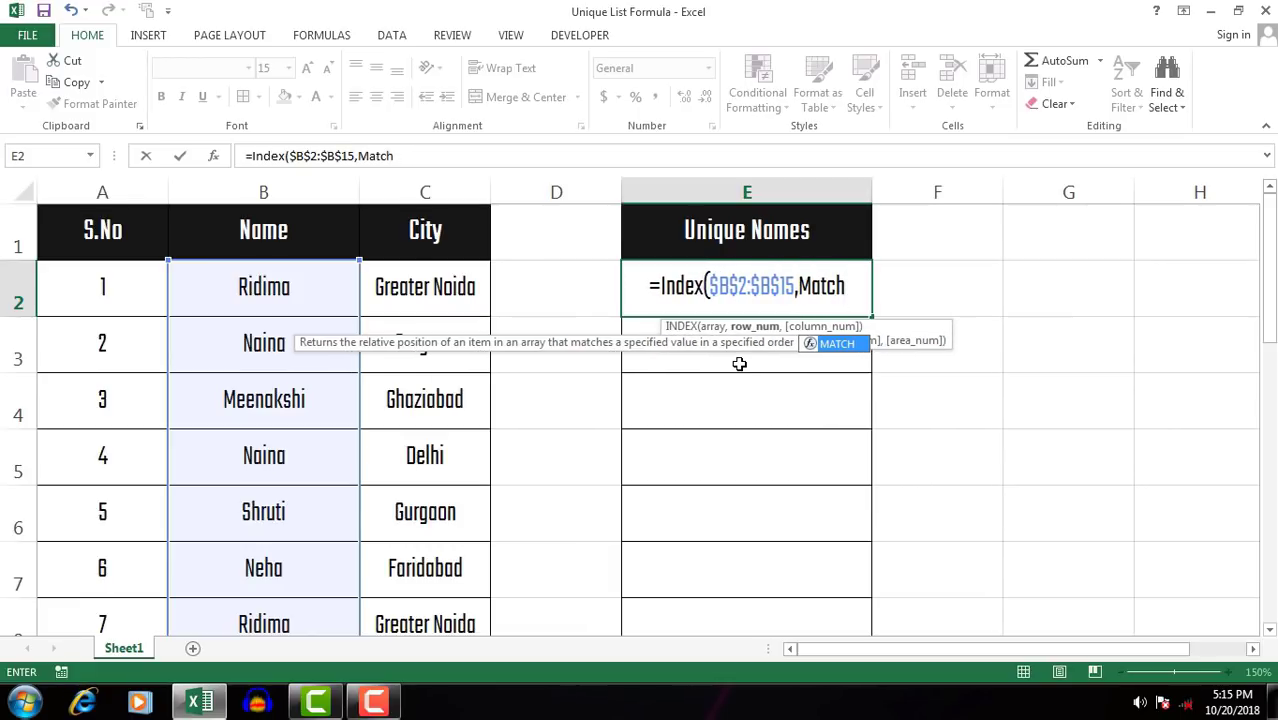
pyautogui.write('(')
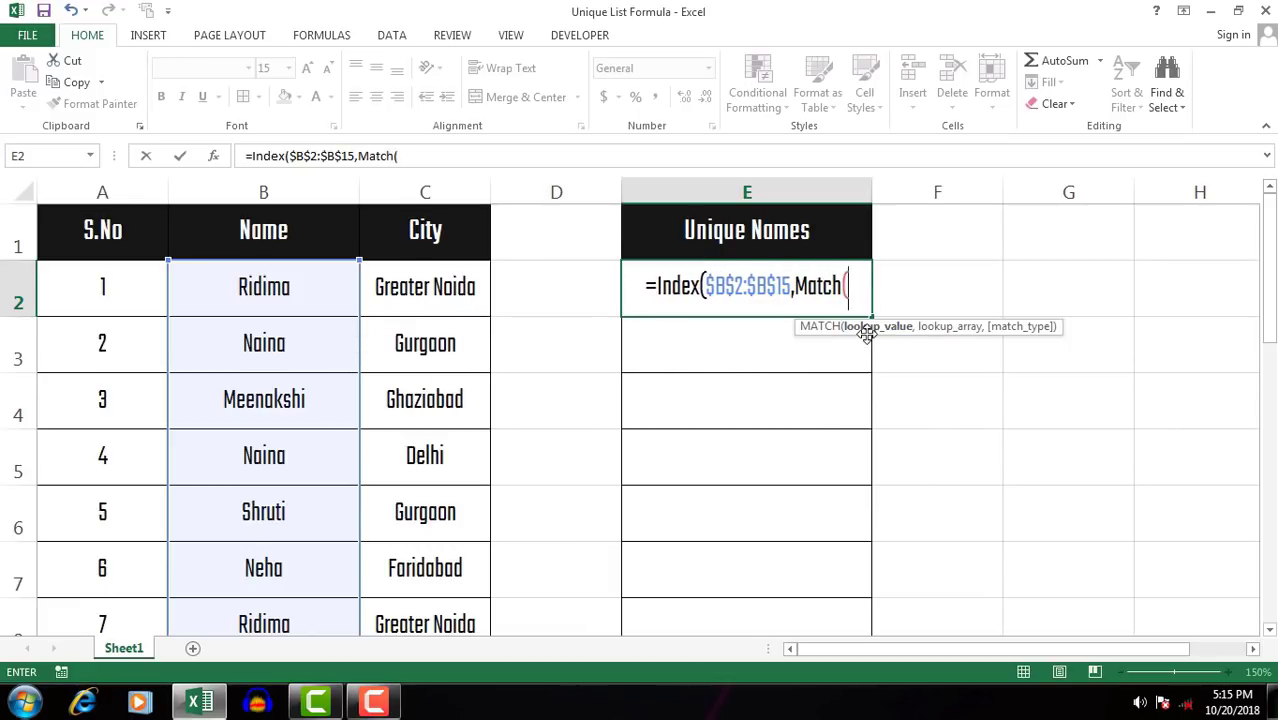
pyautogui.write('0')
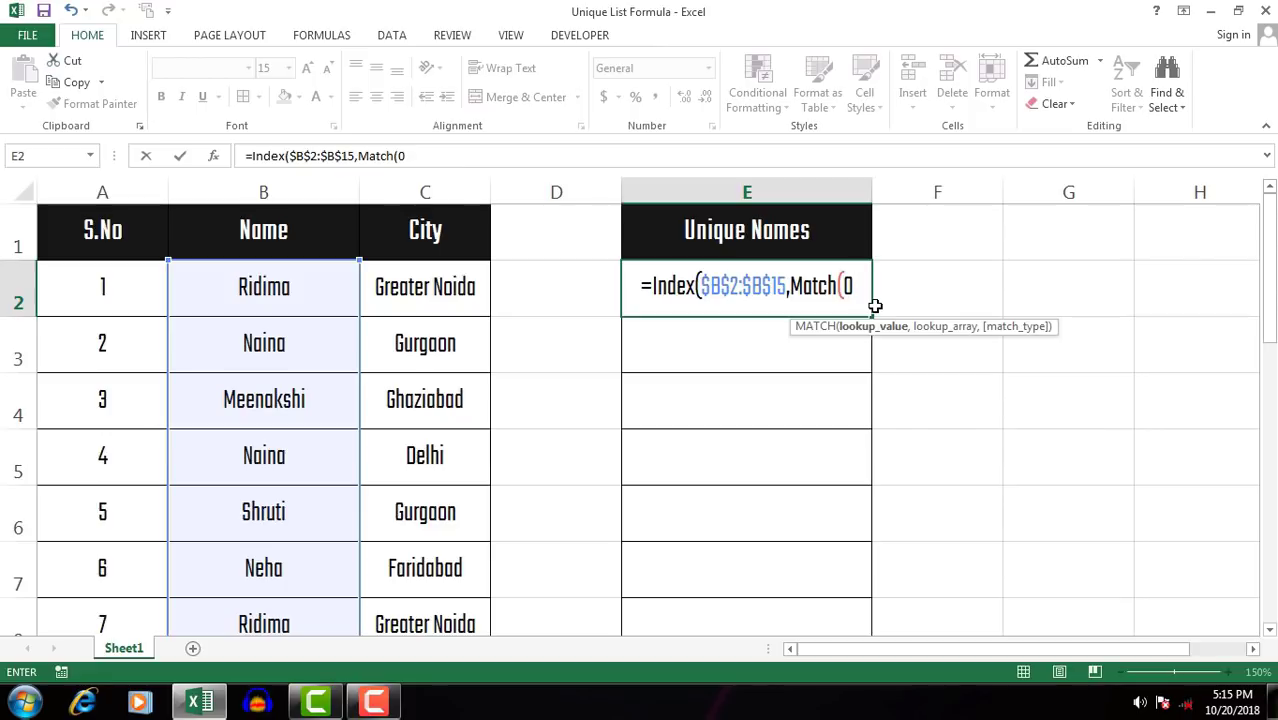
# Step: Continue E2's formula with Match(0, and begin the nested countif( function
pyautogui.write(',')
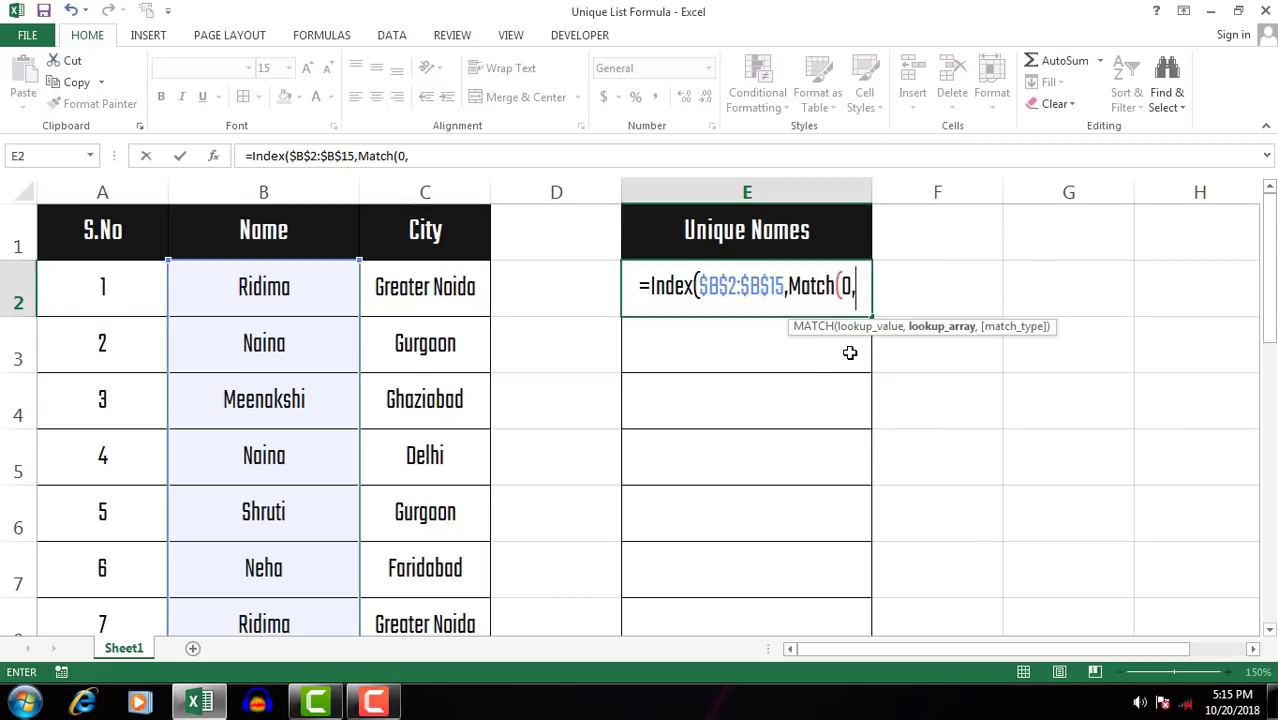
pyautogui.write('co')
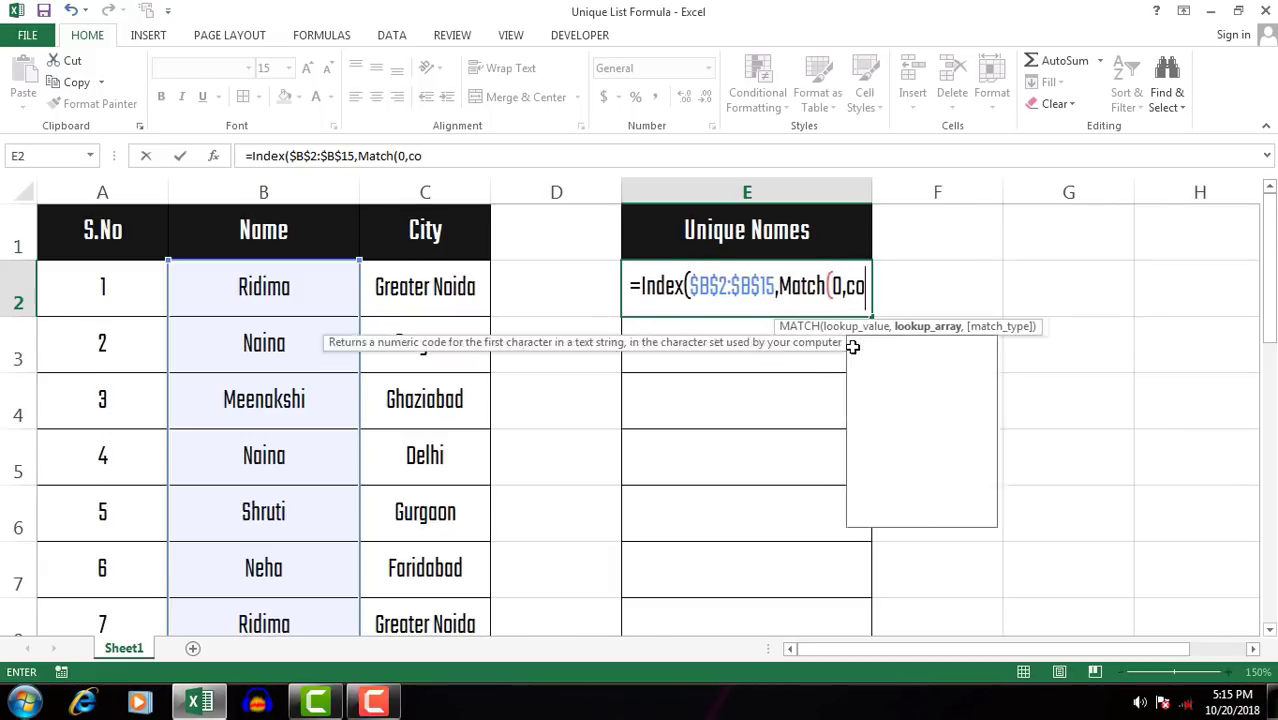
pyautogui.write('untif(')
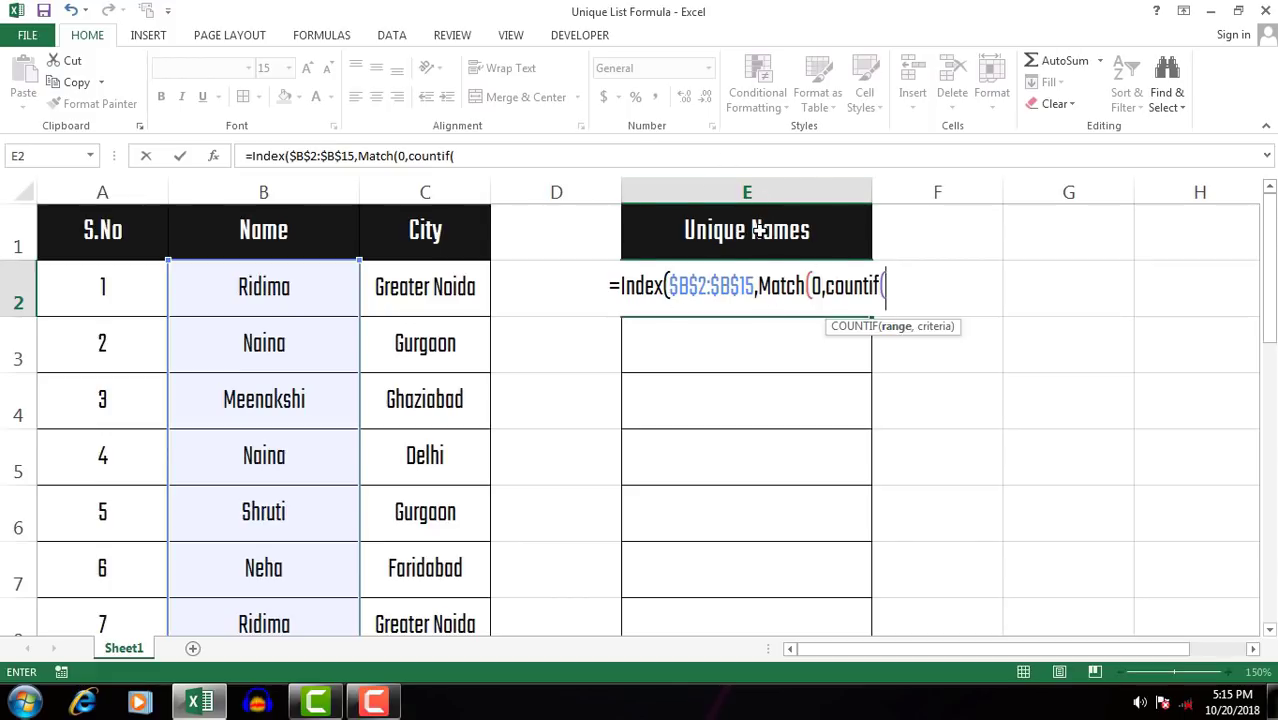
# Step: Set the COUNTIF range to $E$1:E1, with an absolute starting cell
pyautogui.click(759, 229)
pyautogui.write(':E')
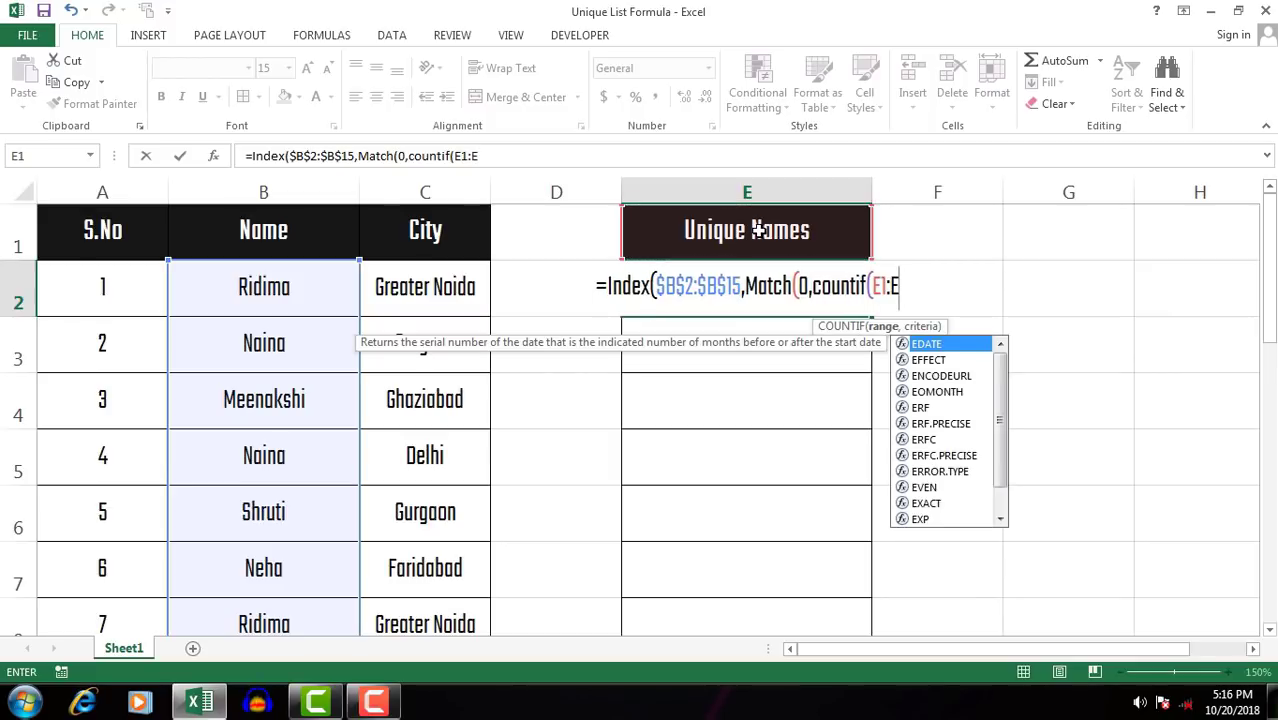
pyautogui.write('1')
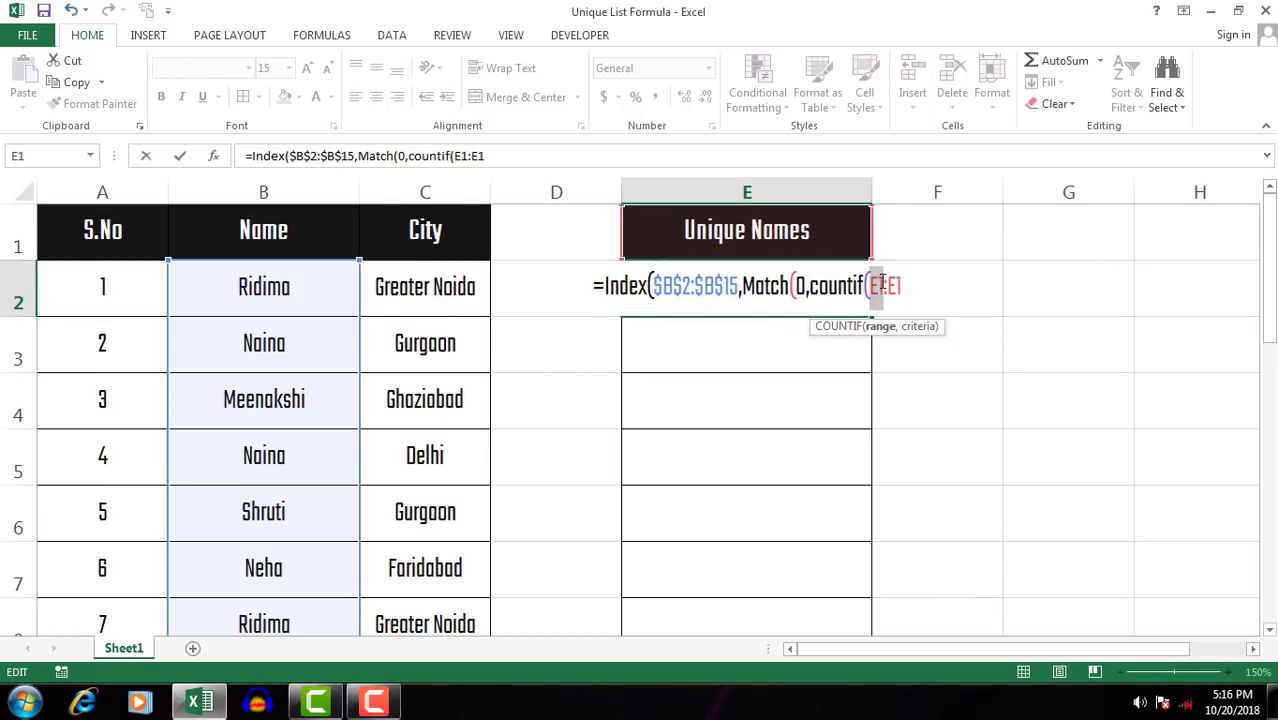
pyautogui.press('F4')
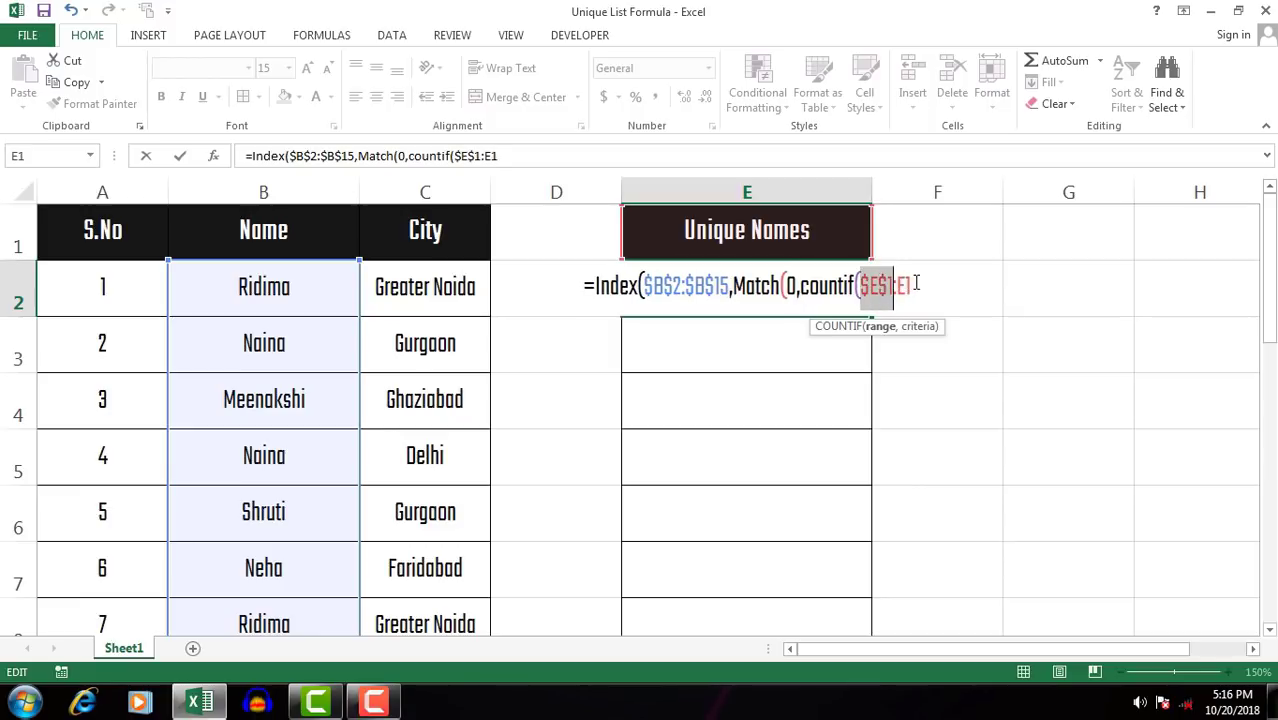
pyautogui.press('End')
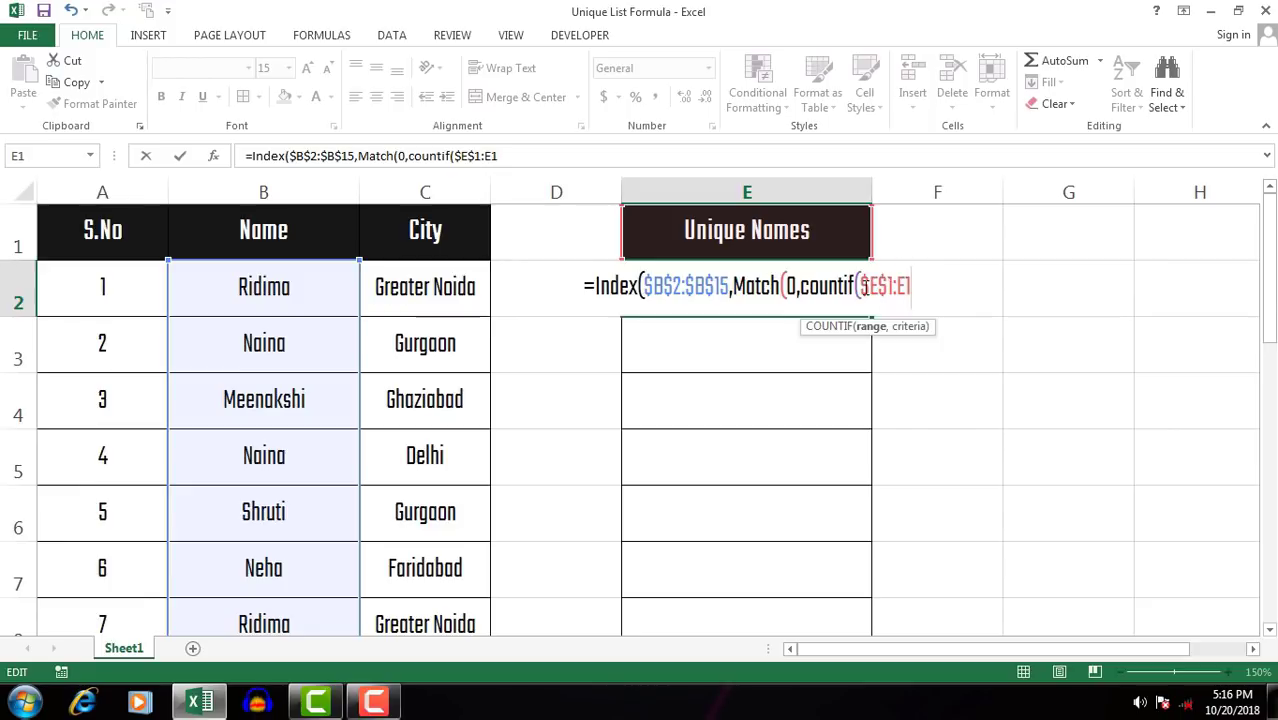
pyautogui.moveTo(862, 287); pyautogui.dragTo(911, 288)
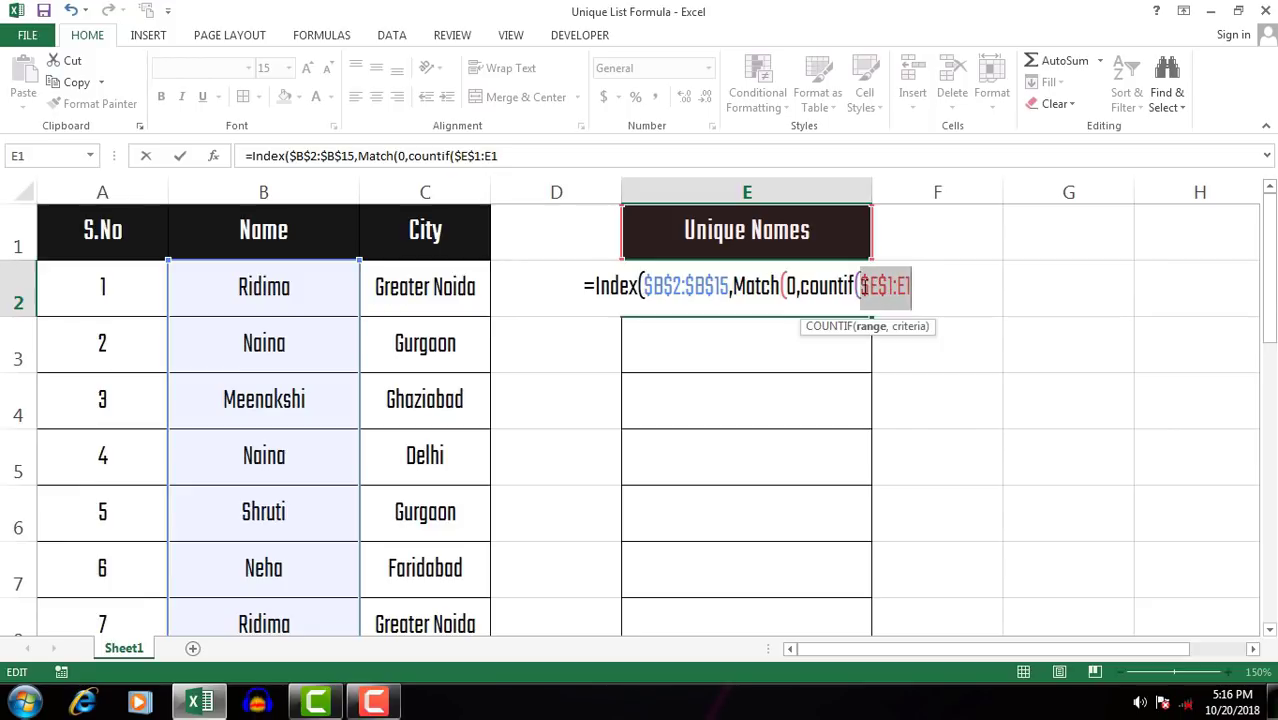
pyautogui.click(920, 287)
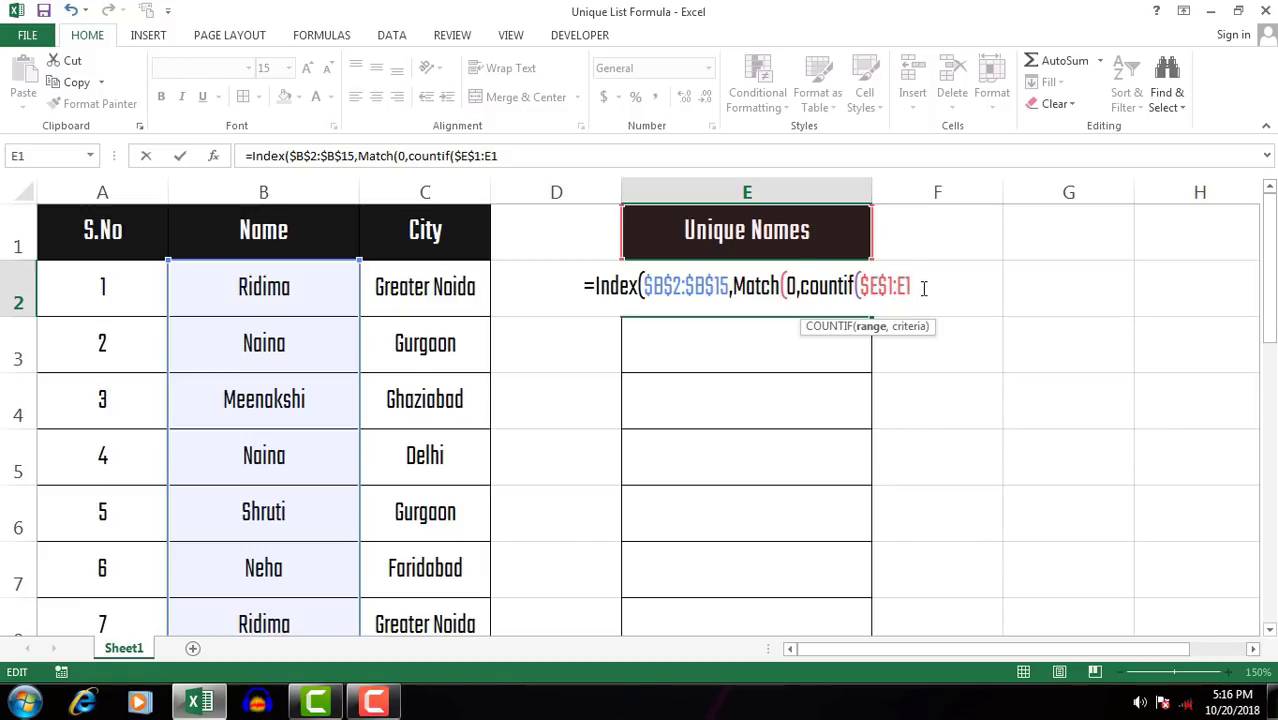
# Step: Add $B$2:$B$15 as the COUNTIF criteria and close the formula with ),0))
pyautogui.write(',')
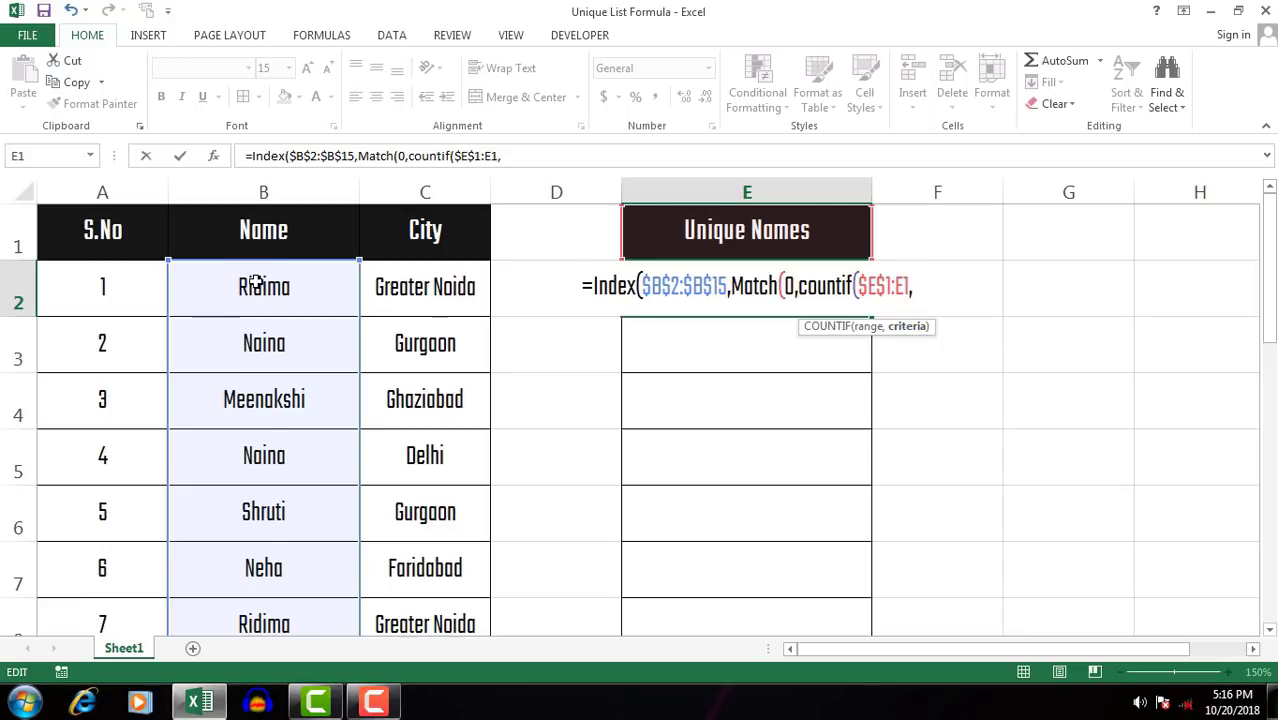
pyautogui.moveTo(258, 283)
pyautogui.mouseDown()
pyautogui.moveTo(260, 566)
pyautogui.moveTo(259, 535)
pyautogui.mouseUp()
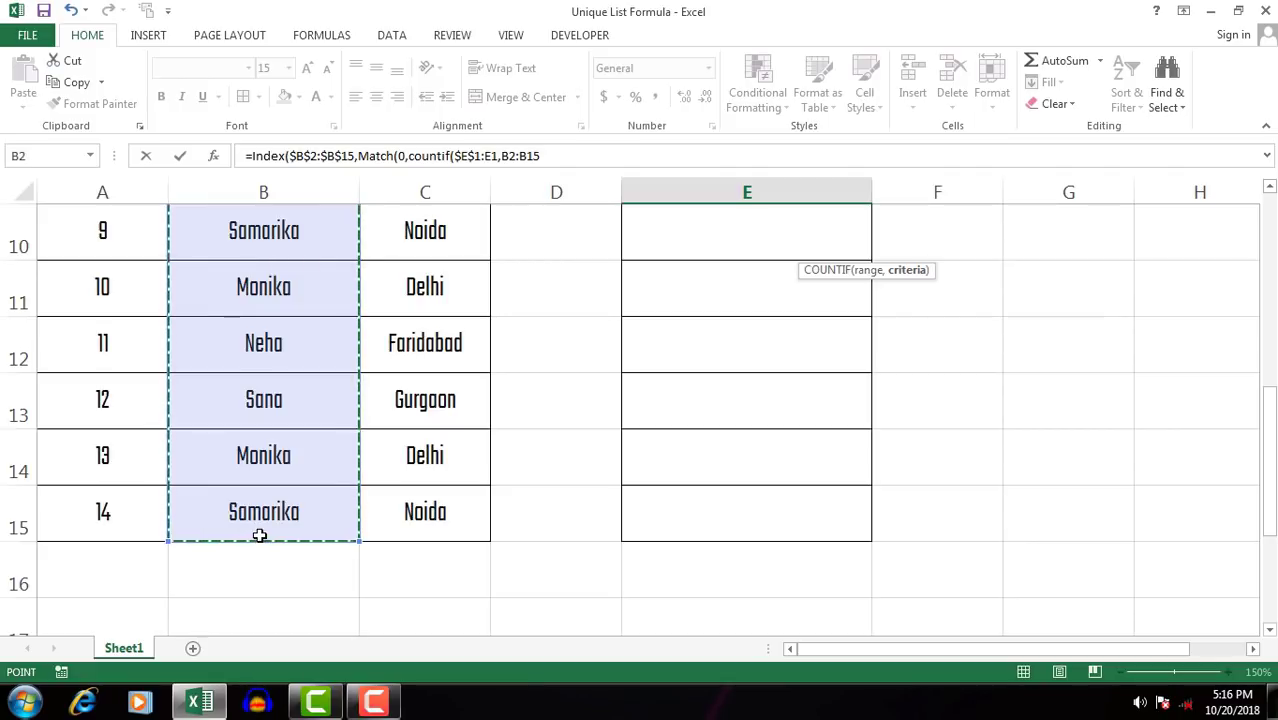
pyautogui.press('F4')
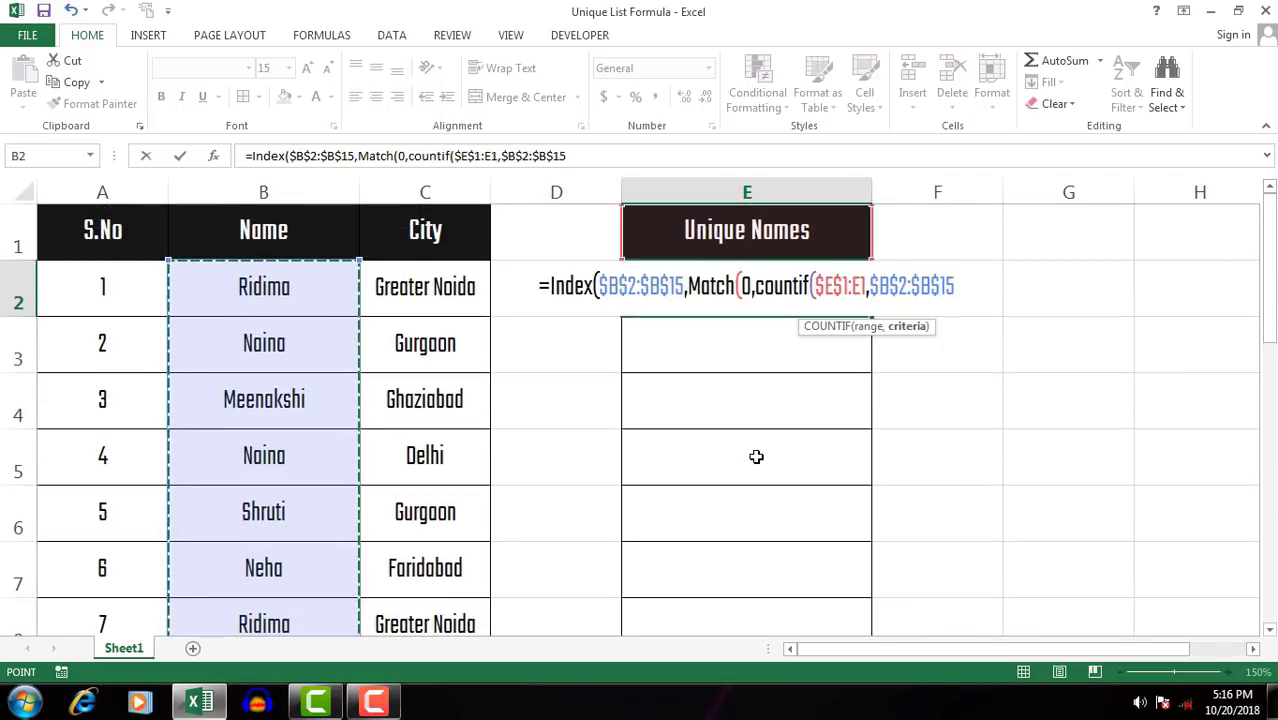
pyautogui.write(')')
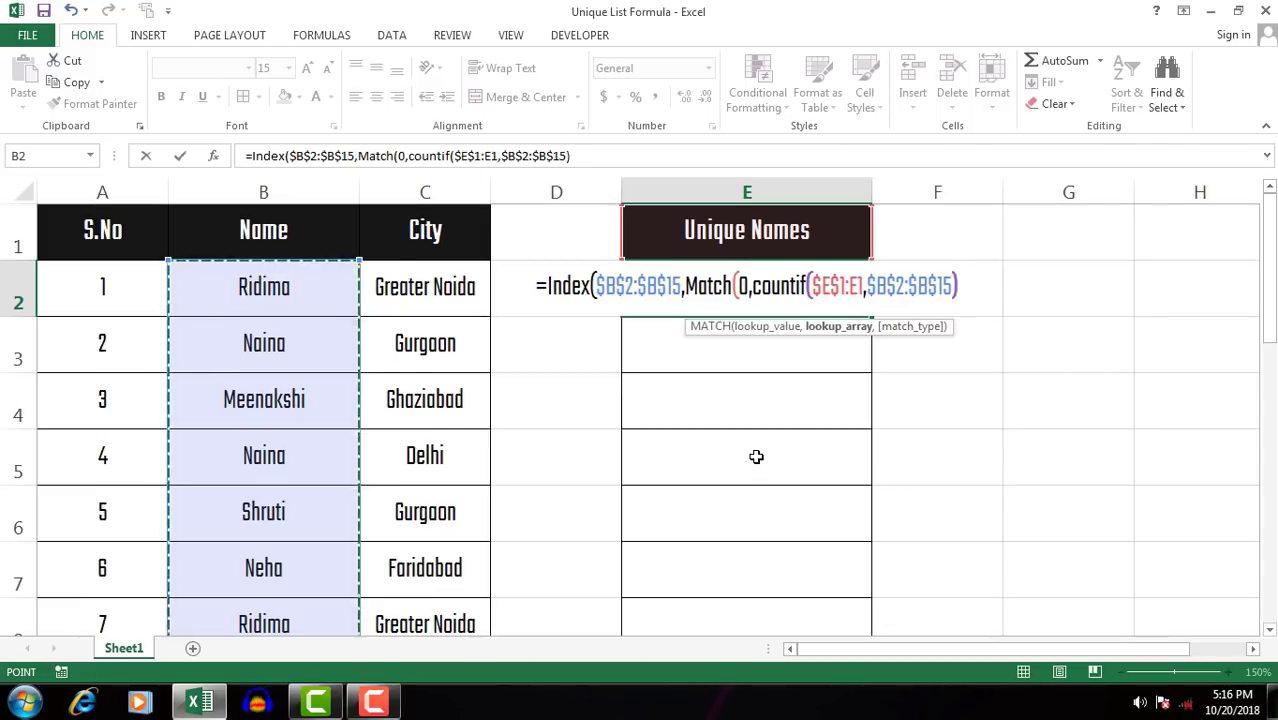
pyautogui.write(',')
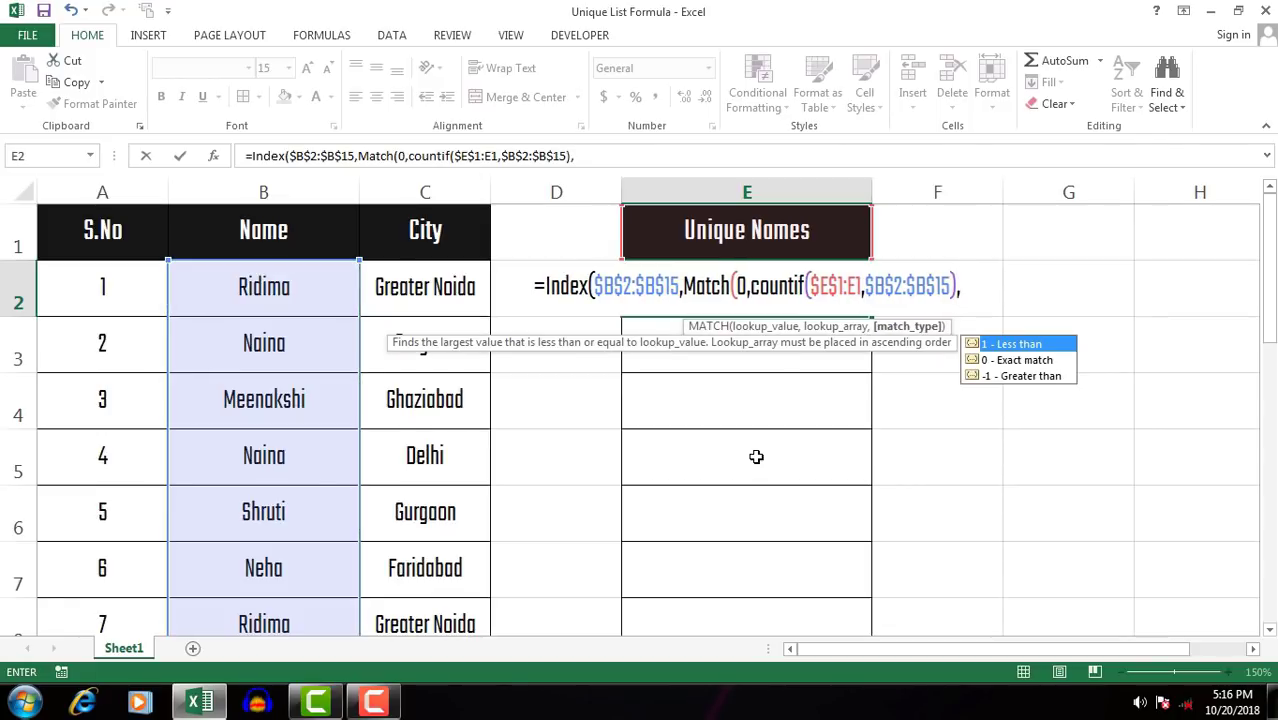
pyautogui.write('0)')
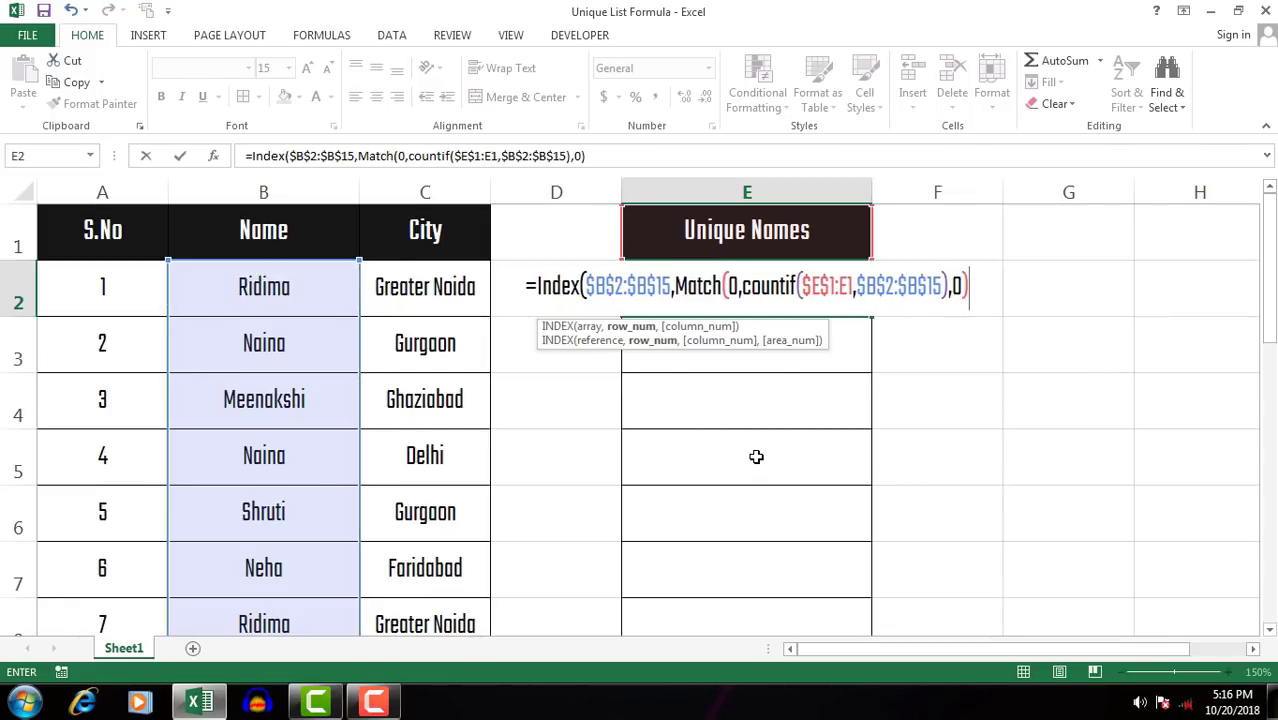
pyautogui.write(')')
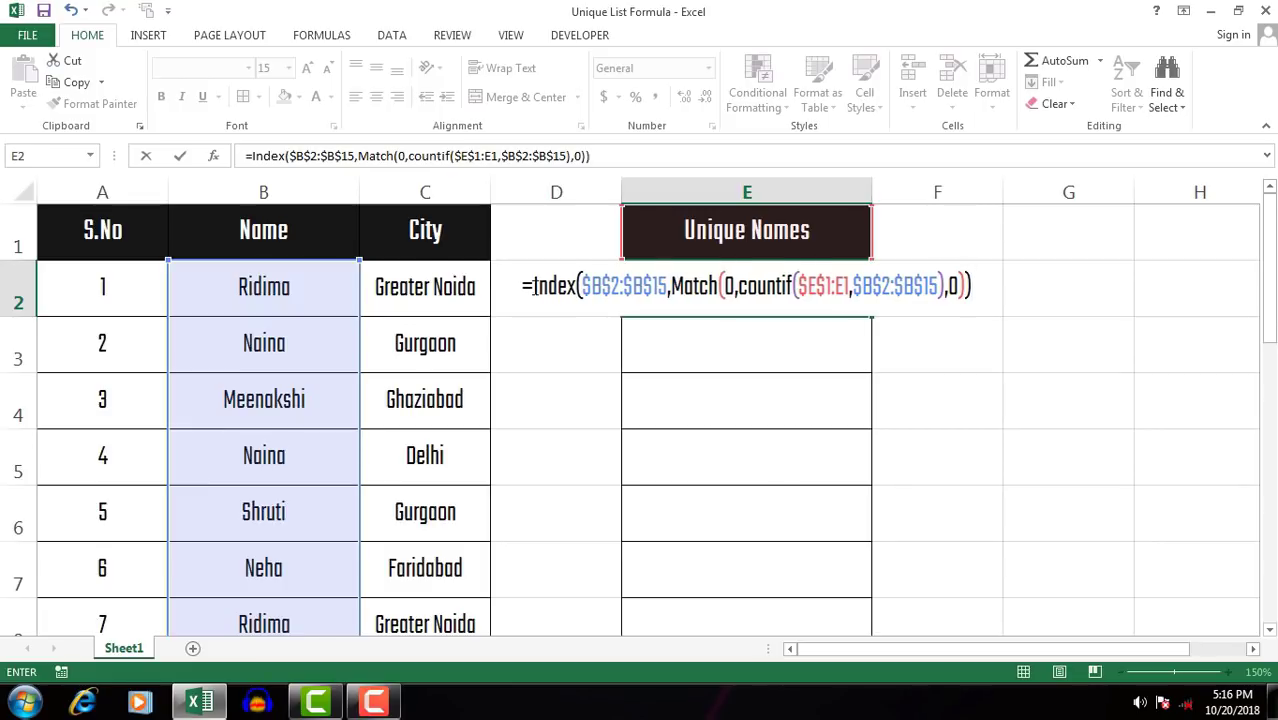
# Step: Commit E2, then re-enter it with Ctrl+Shift+Enter as an array formula returning Ridima
pyautogui.moveTo(535, 287); pyautogui.dragTo(984, 287)
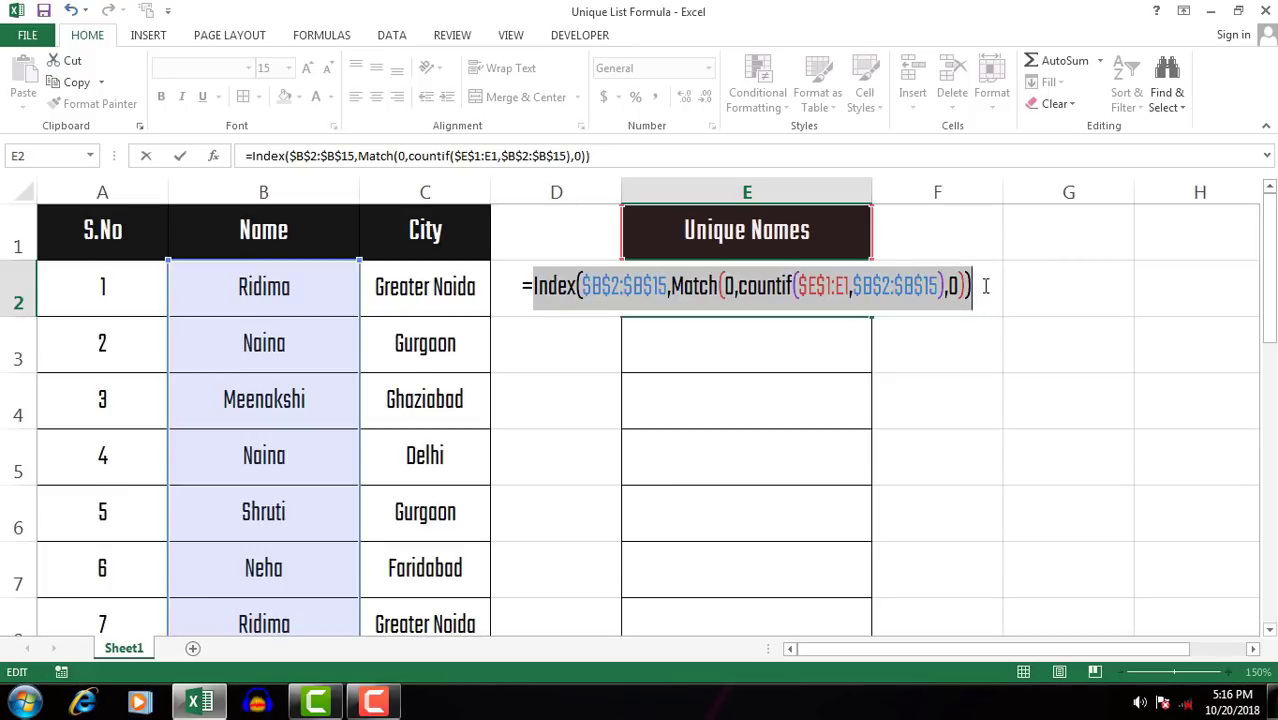
pyautogui.click(980, 287)
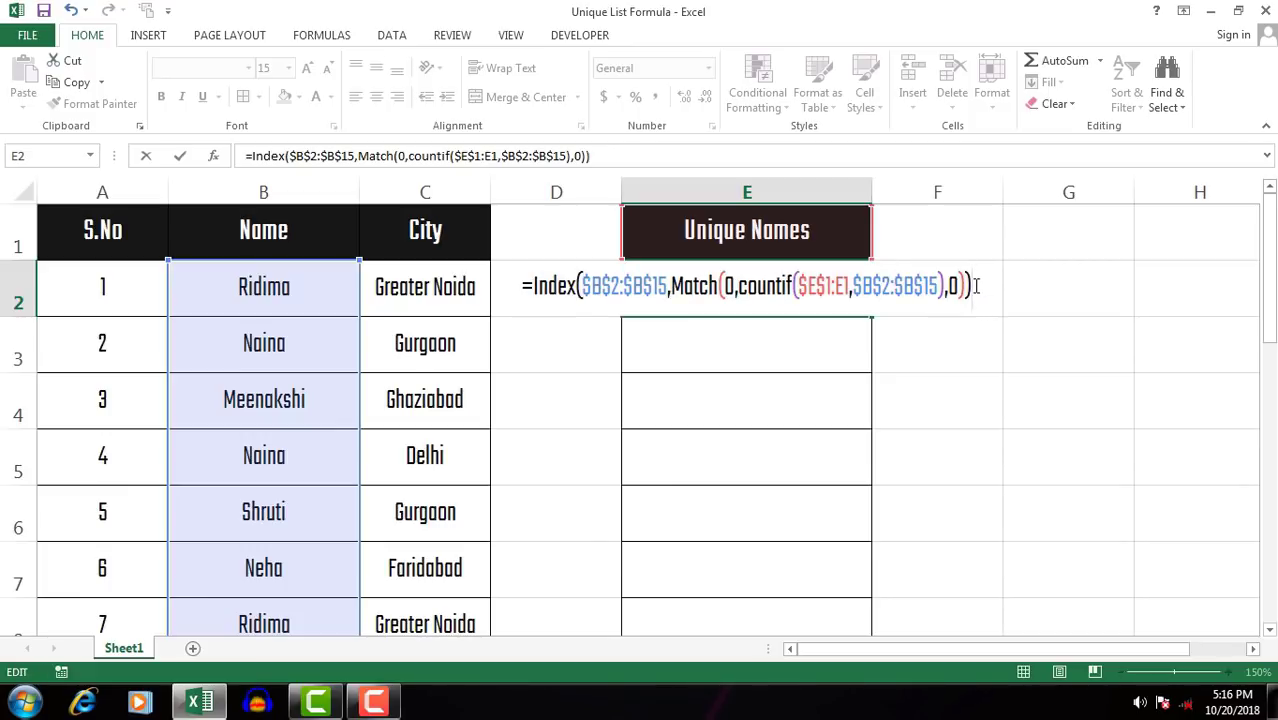
pyautogui.press('Return')
pyautogui.press('Up')
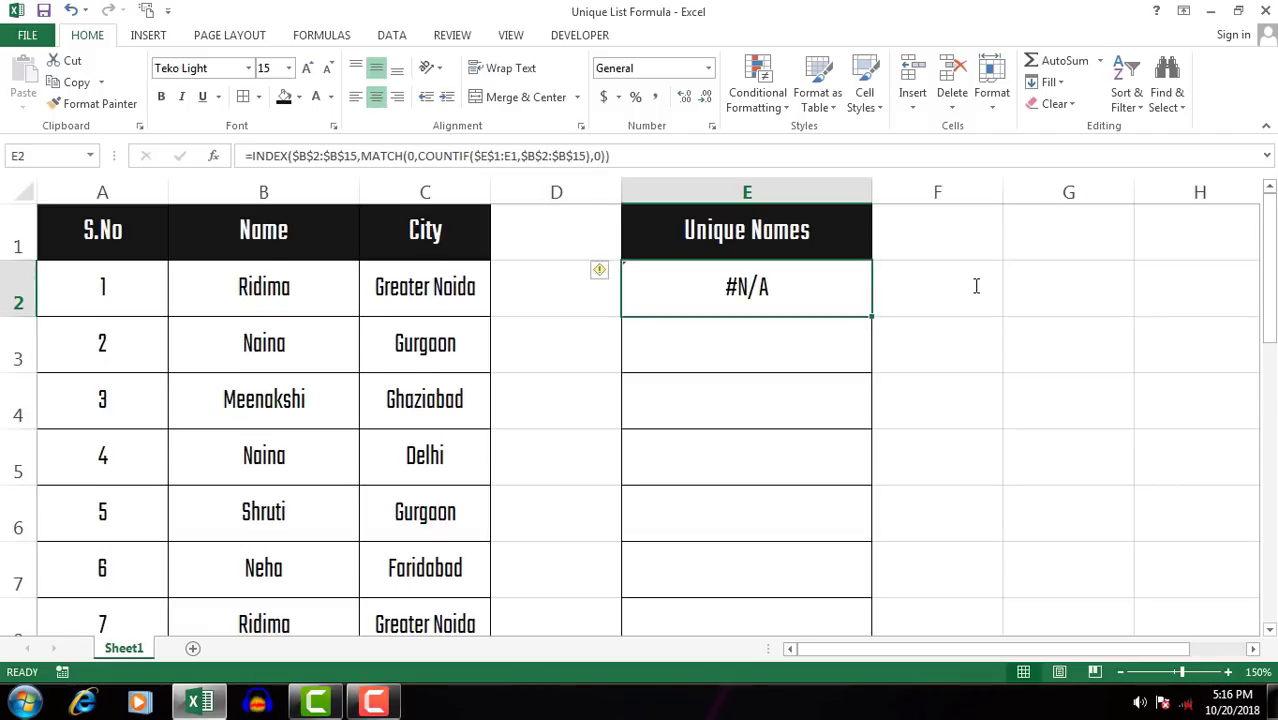
pyautogui.press('F2')
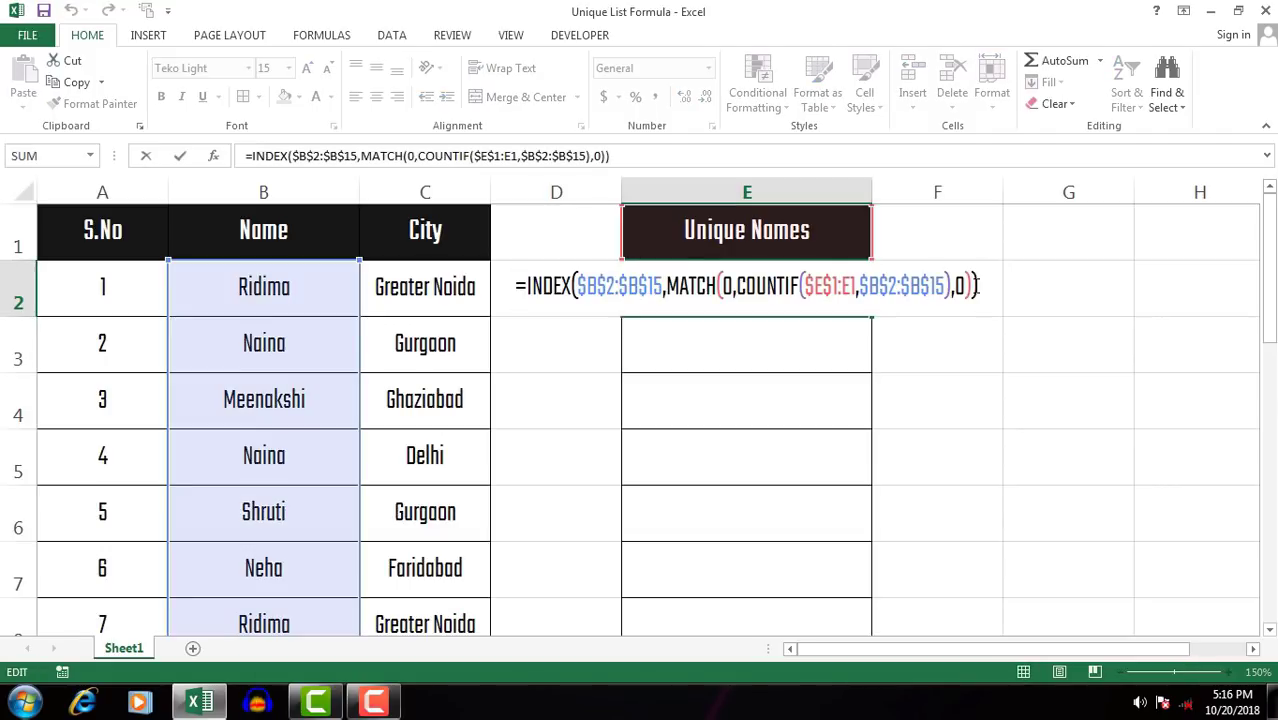
pyautogui.hotkey('ctrl', 'shift', 'Return')
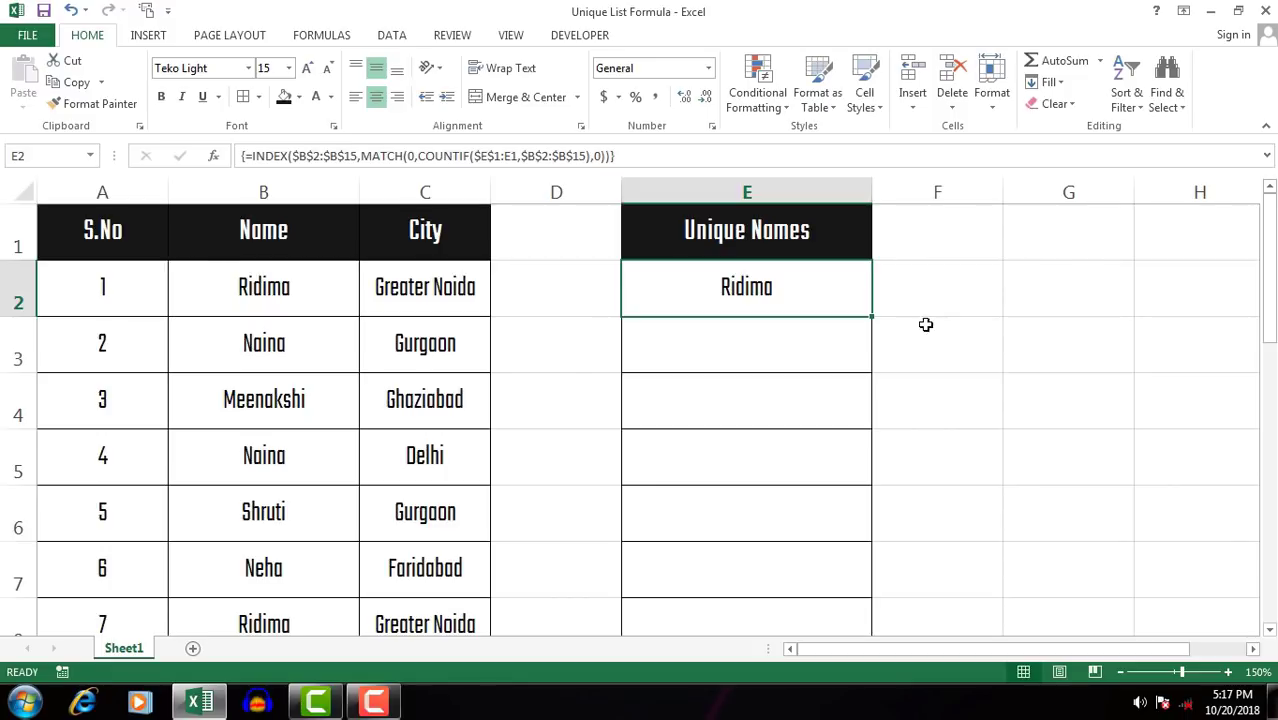
# Step: Fill E2's formula down to row 16 and check the nine unique names followed by #N/A
pyautogui.moveTo(746, 287); pyautogui.dragTo(870, 598)
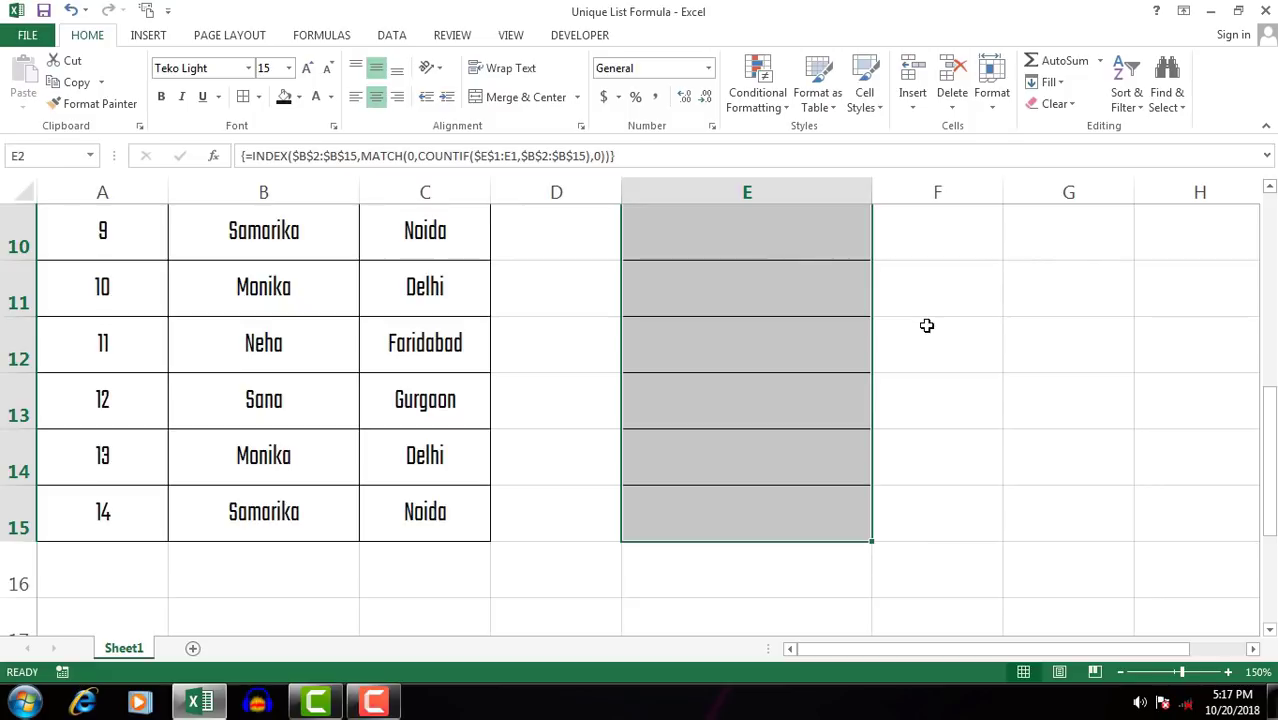
pyautogui.moveTo(870, 598); pyautogui.dragTo(870, 598)
pyautogui.press('Up')
pyautogui.press('Down')
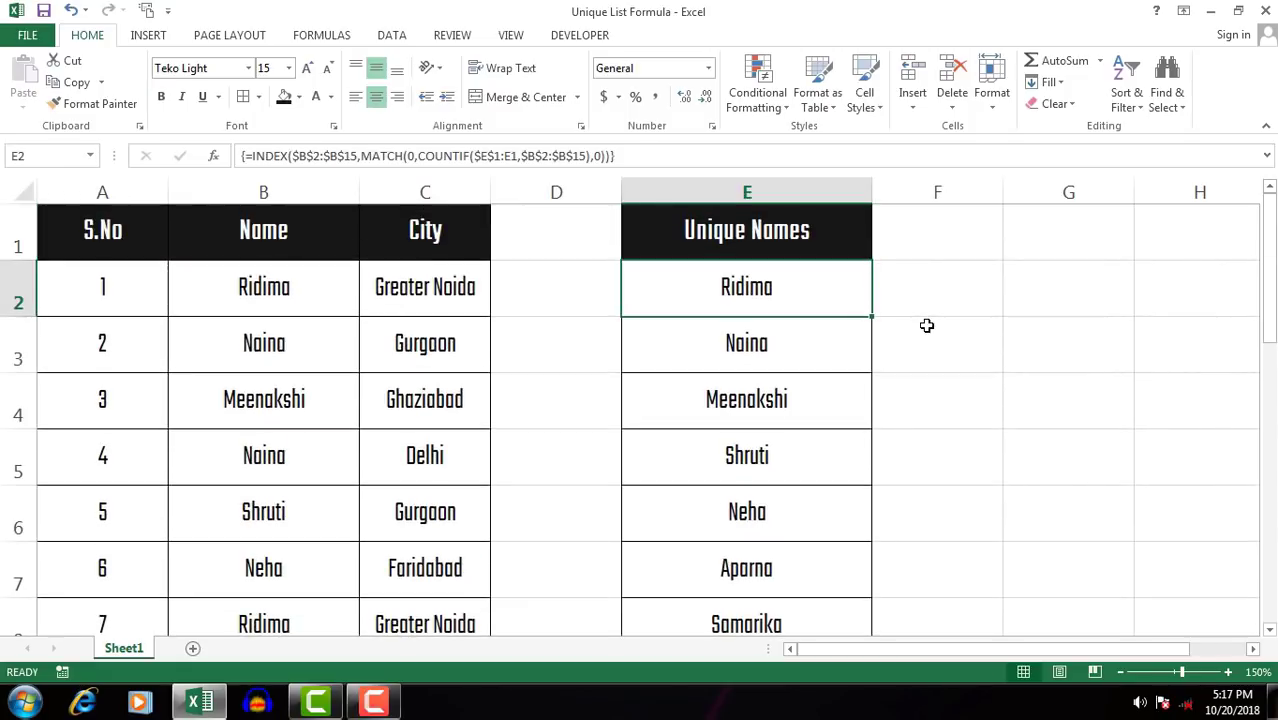
pyautogui.press('Down')
pyautogui.press('Down')
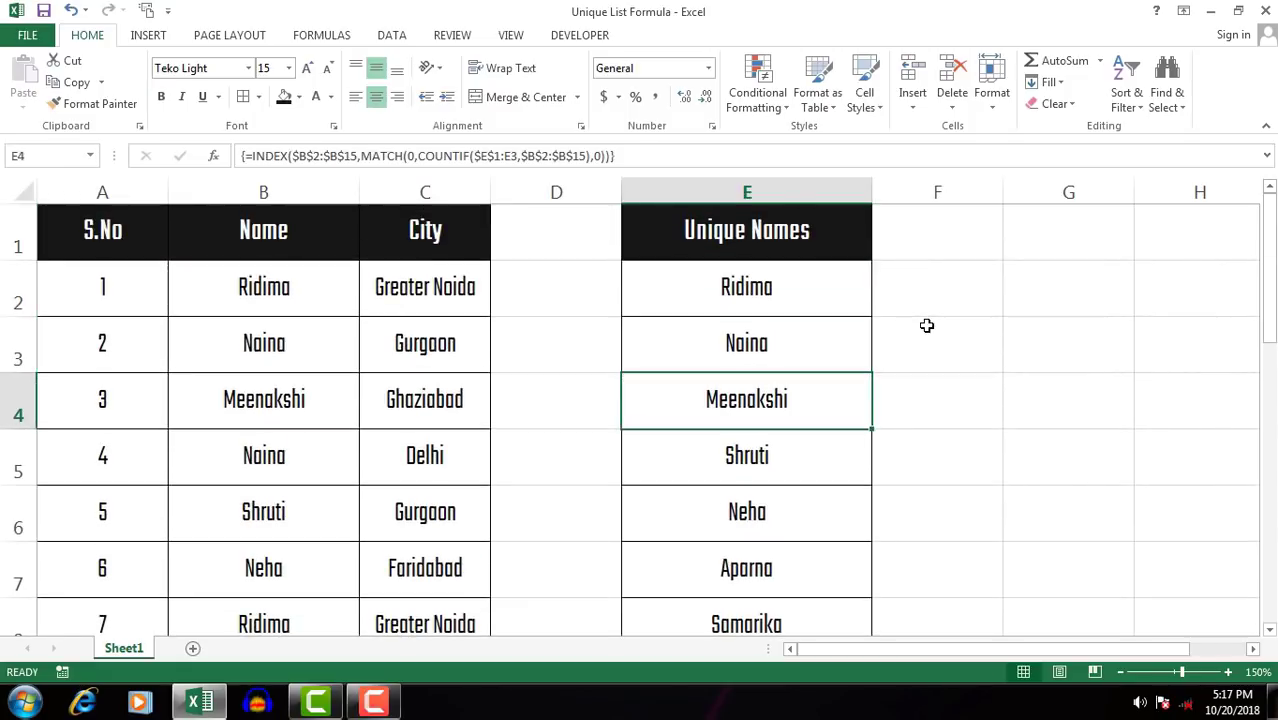
pyautogui.press('Down')
pyautogui.press('Down')
pyautogui.press('Down')
pyautogui.press('Down')
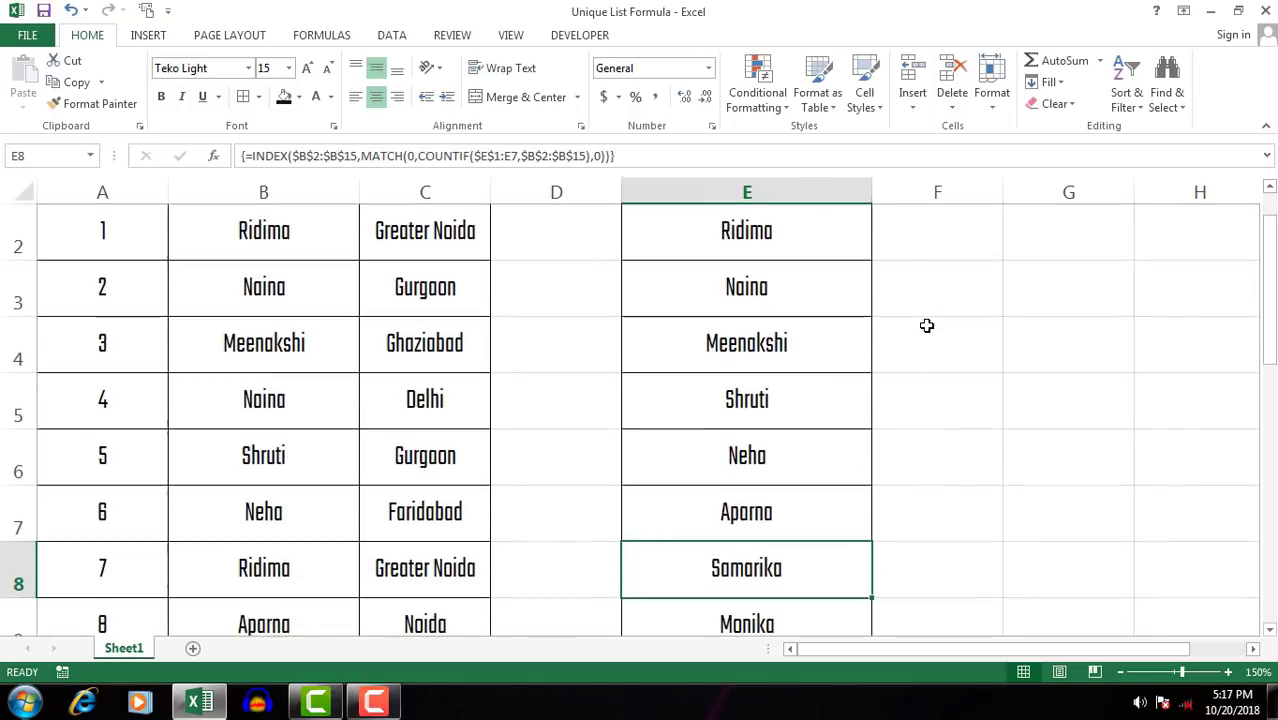
pyautogui.press('Down')
pyautogui.press('Down')
pyautogui.press('Down')
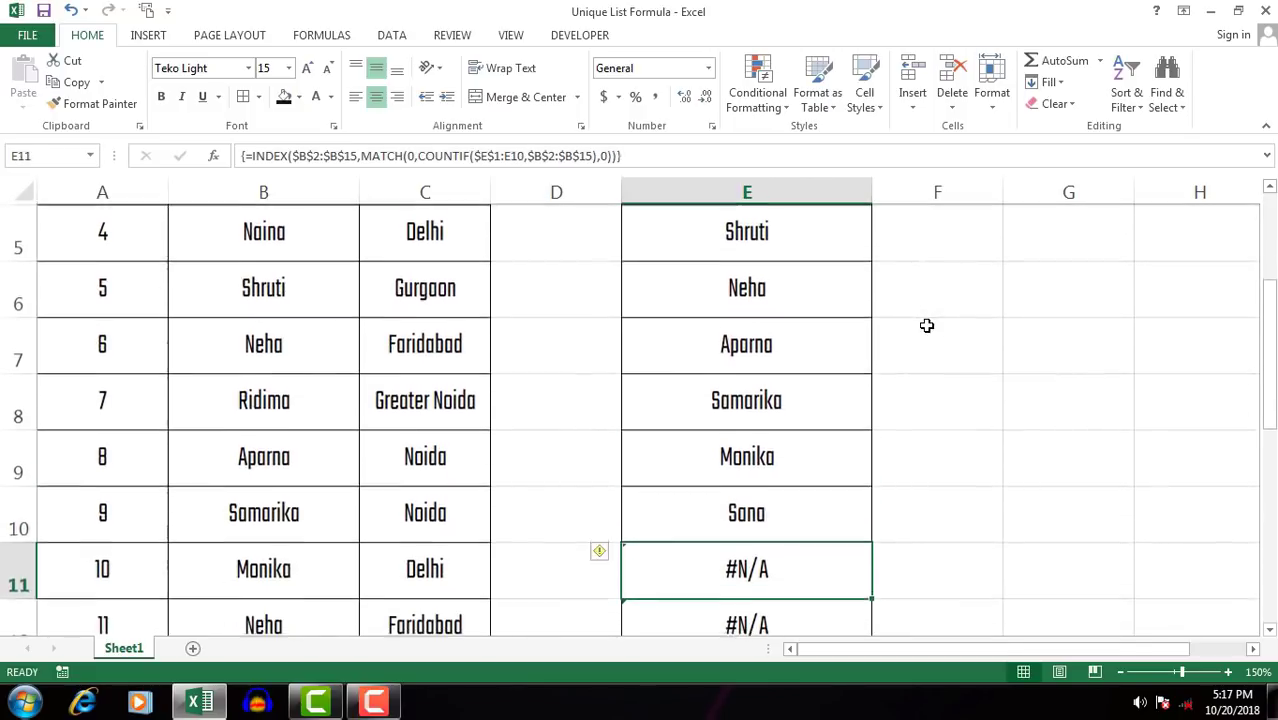
pyautogui.press('Down')
pyautogui.press('Down')
pyautogui.press('Down')
pyautogui.press('Down')
pyautogui.press('Down')
pyautogui.press('Down')
pyautogui.press('Up')
pyautogui.press('Up')
pyautogui.press('Up')
pyautogui.press('Down')
pyautogui.press('Down')
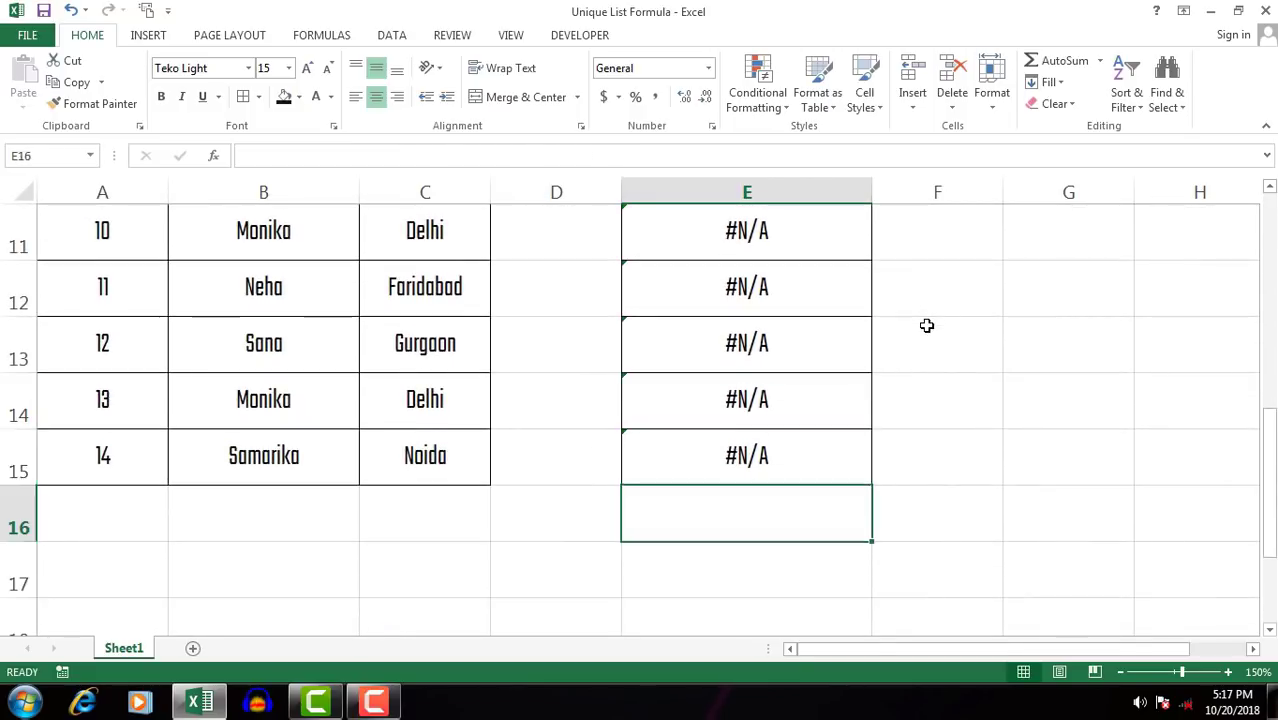
pyautogui.press('Up')
pyautogui.press('Up')
pyautogui.press('Up')
pyautogui.press('Up')
pyautogui.press('Up')
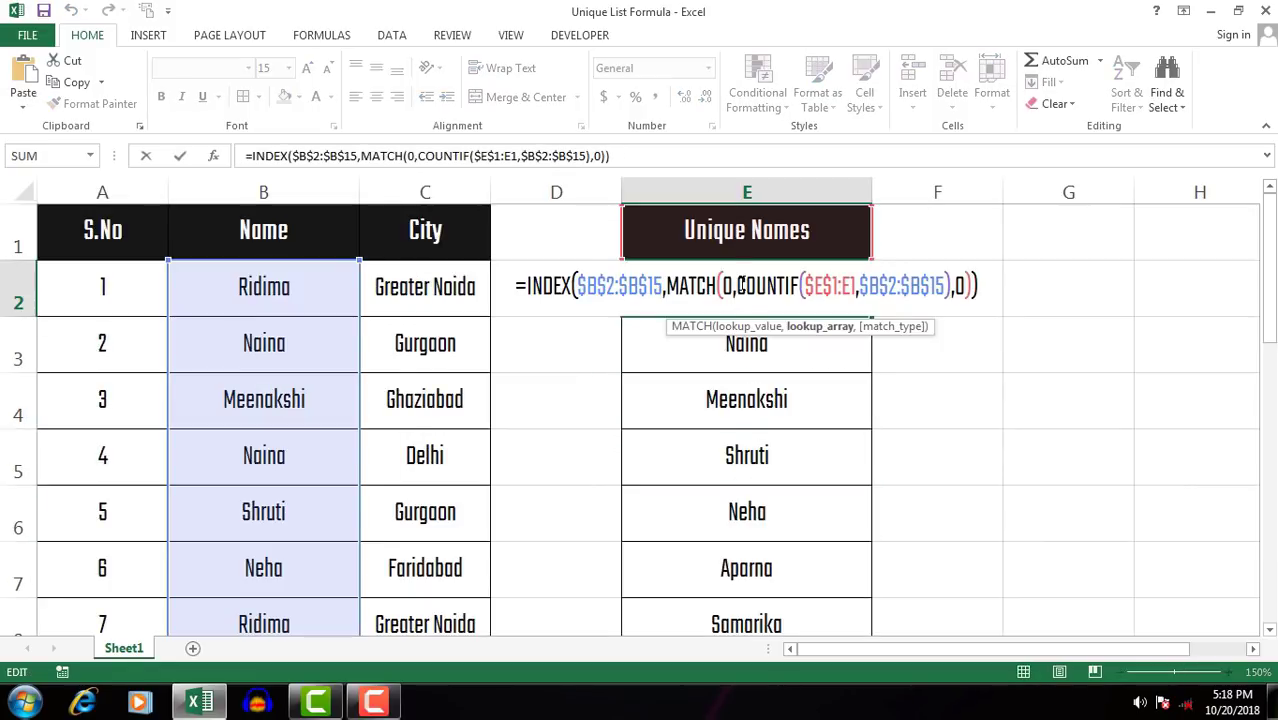
# Step: Copy COUNTIF($E$1:E1,$B$2:$B$15) into F2 as a test formula returning 0
pyautogui.moveTo(737, 287); pyautogui.dragTo(952, 287)
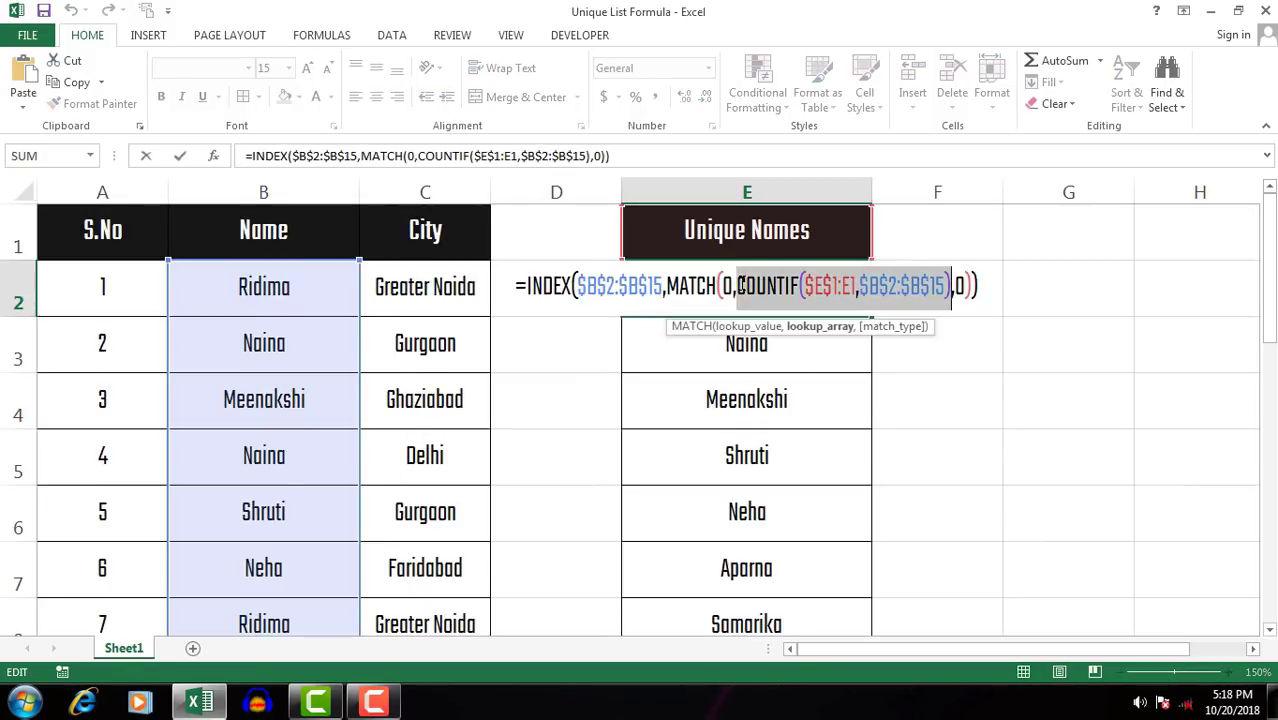
pyautogui.hotkey('ctrl', 'c')
pyautogui.press('Tab')
pyautogui.press('F2')
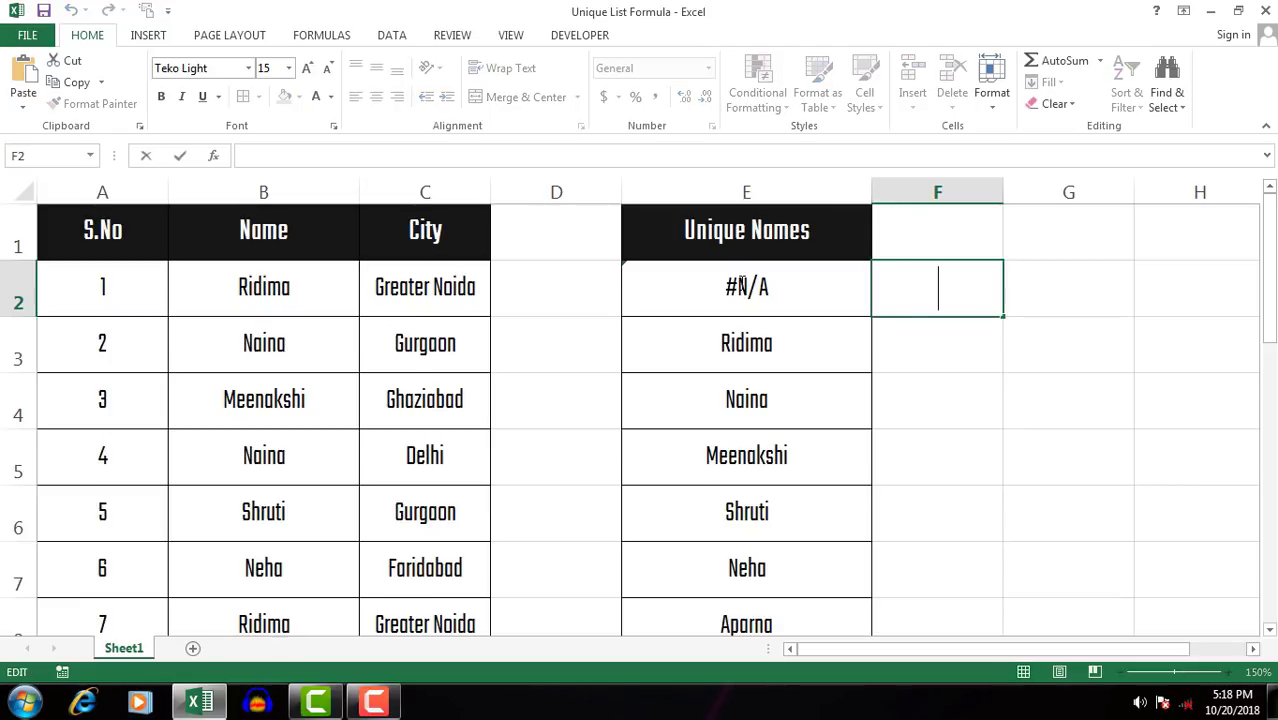
pyautogui.hotkey('ctrl', 'v')
pyautogui.press('Home')
pyautogui.write('=')
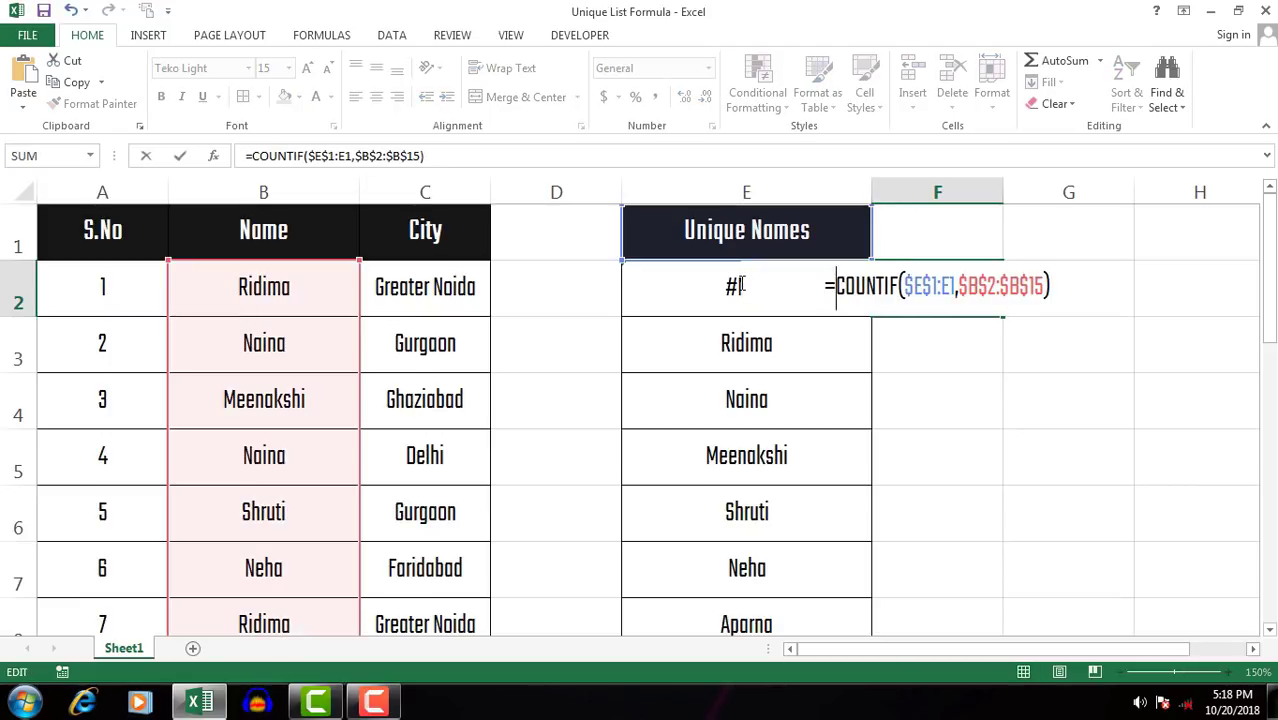
pyautogui.press('Return')
pyautogui.press('Up')
pyautogui.press('Right')
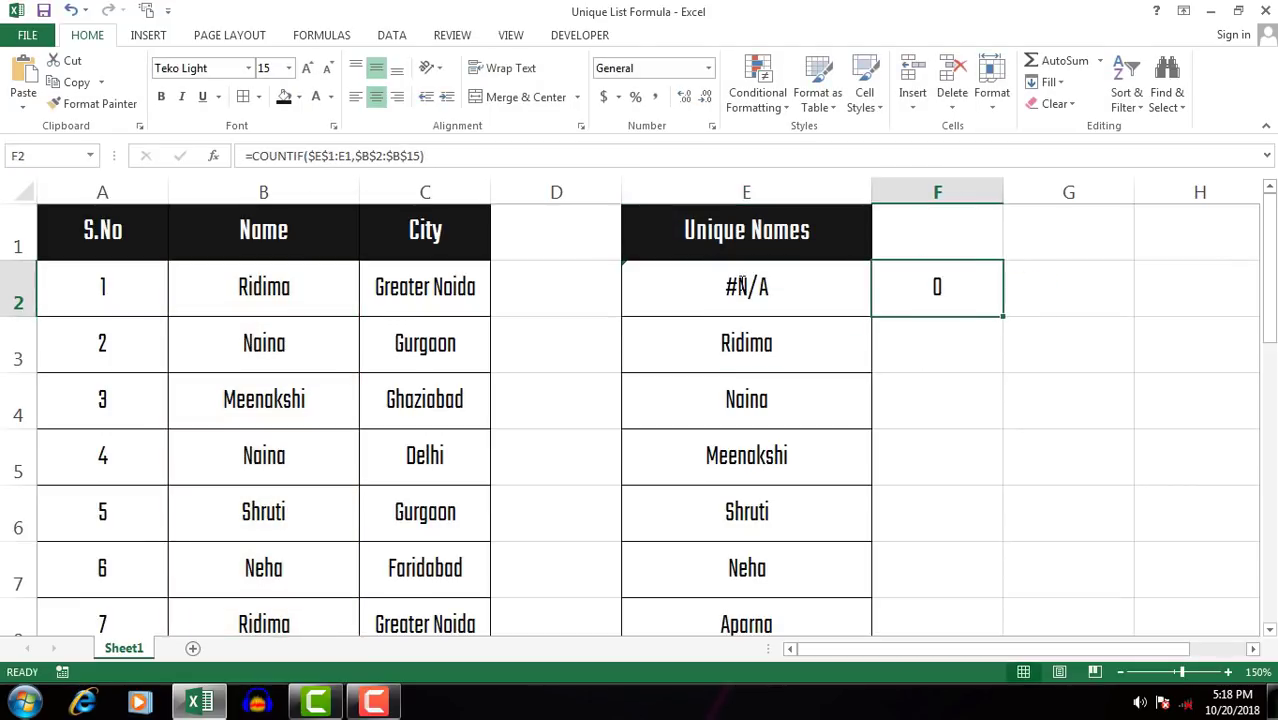
# Step: Select Ridima in B2, then reopen E2's INDEX formula for editing
pyautogui.press('Left')
pyautogui.press('Left')
pyautogui.press('Left')
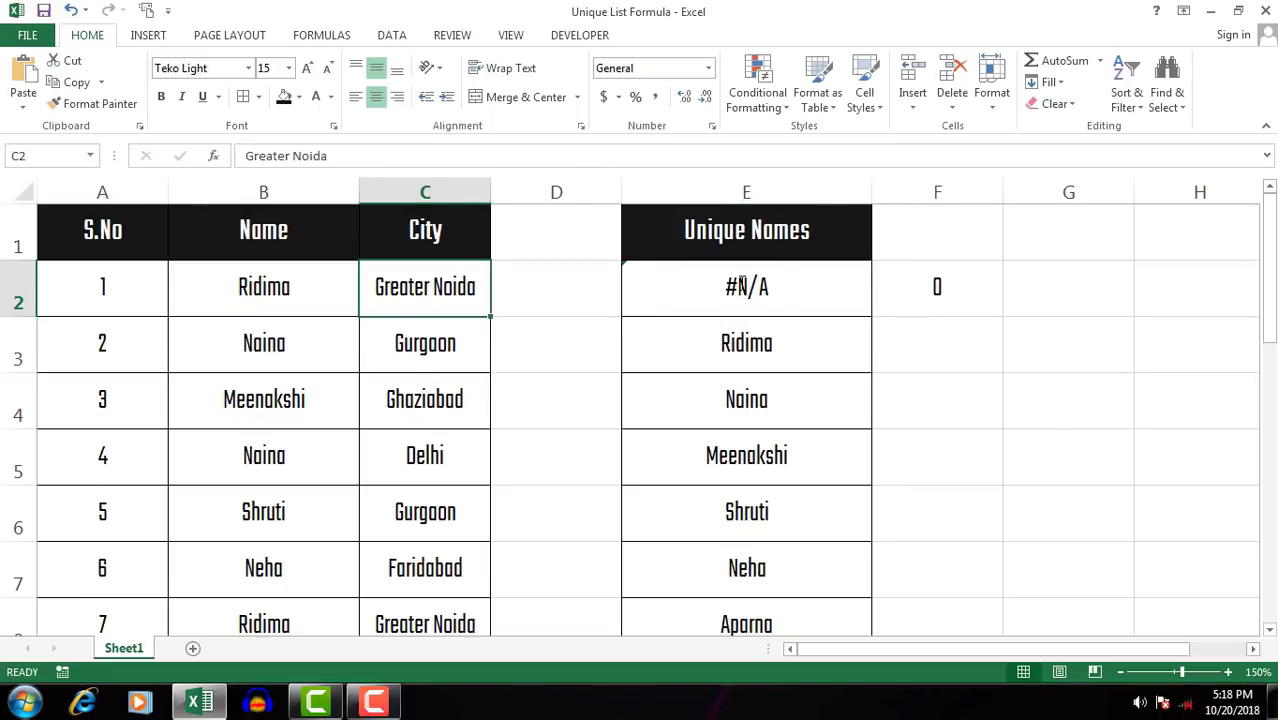
pyautogui.click(288, 286)
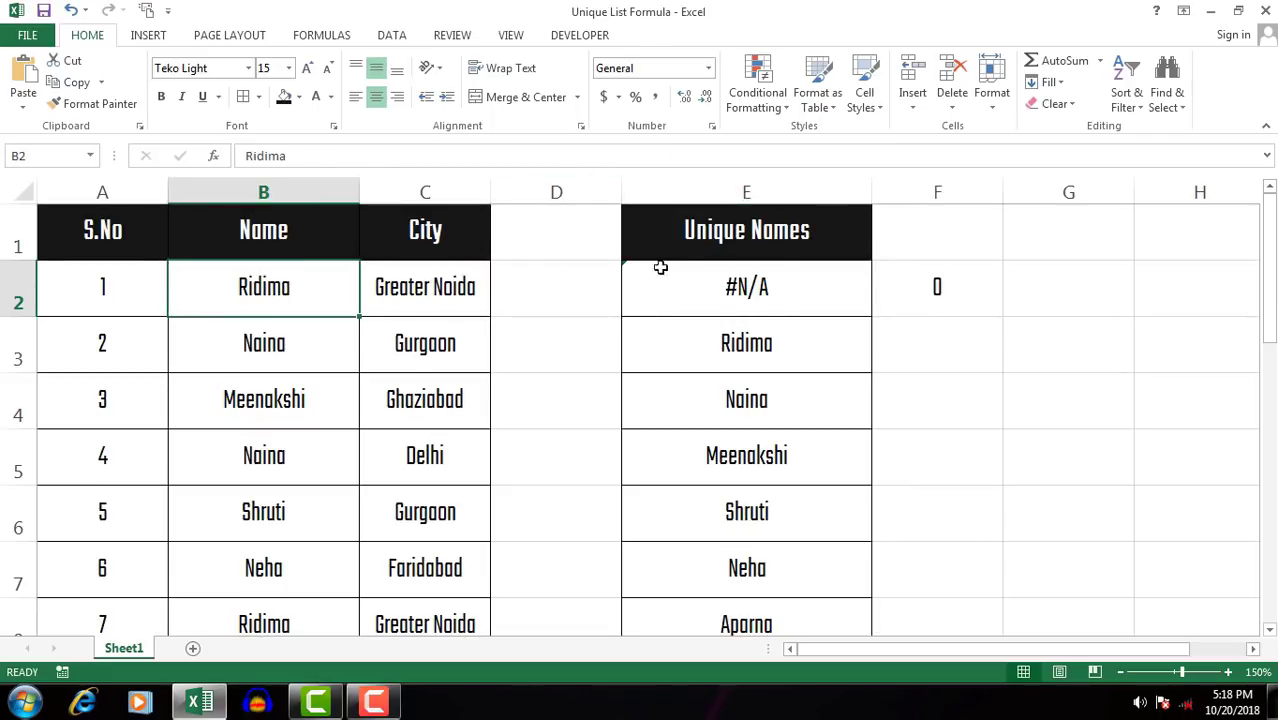
pyautogui.doubleClick(690, 287)
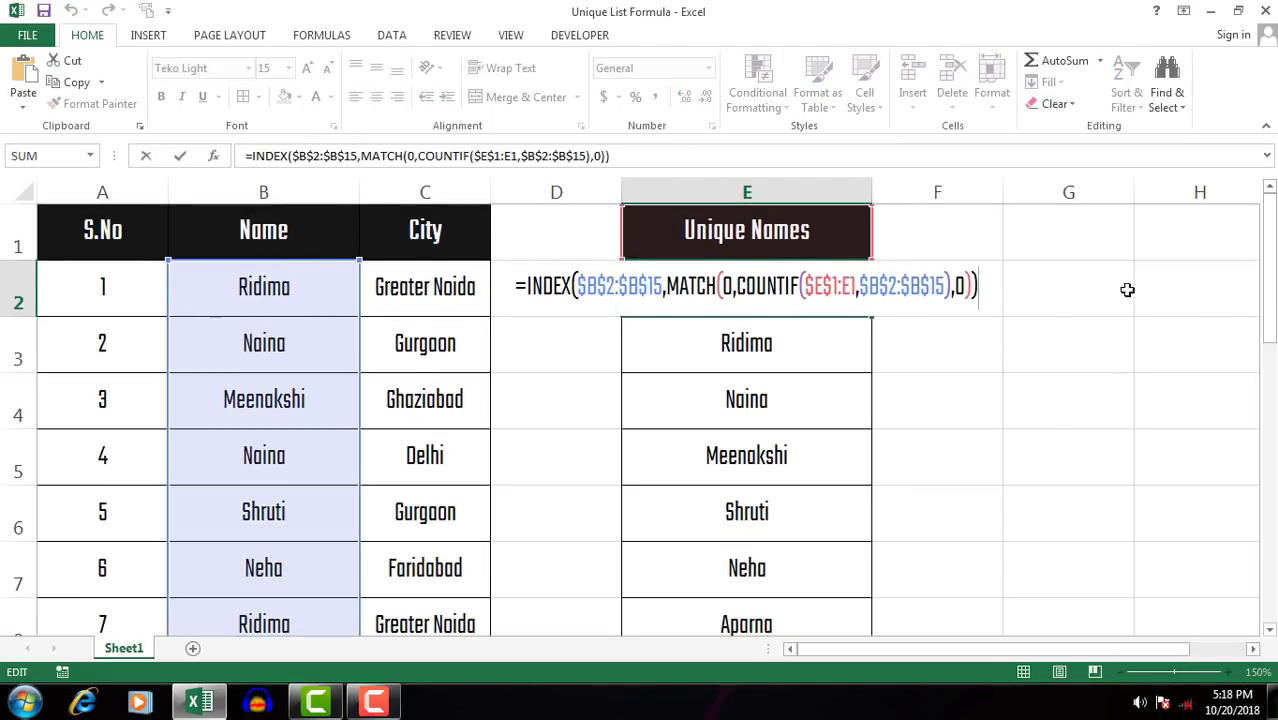
# Step: Highlight $E$1:E1, $B$2:$B$15, MATCH's 0 and INDEX's array in E2, then leave it unchanged
pyautogui.moveTo(805, 285); pyautogui.dragTo(858, 286)
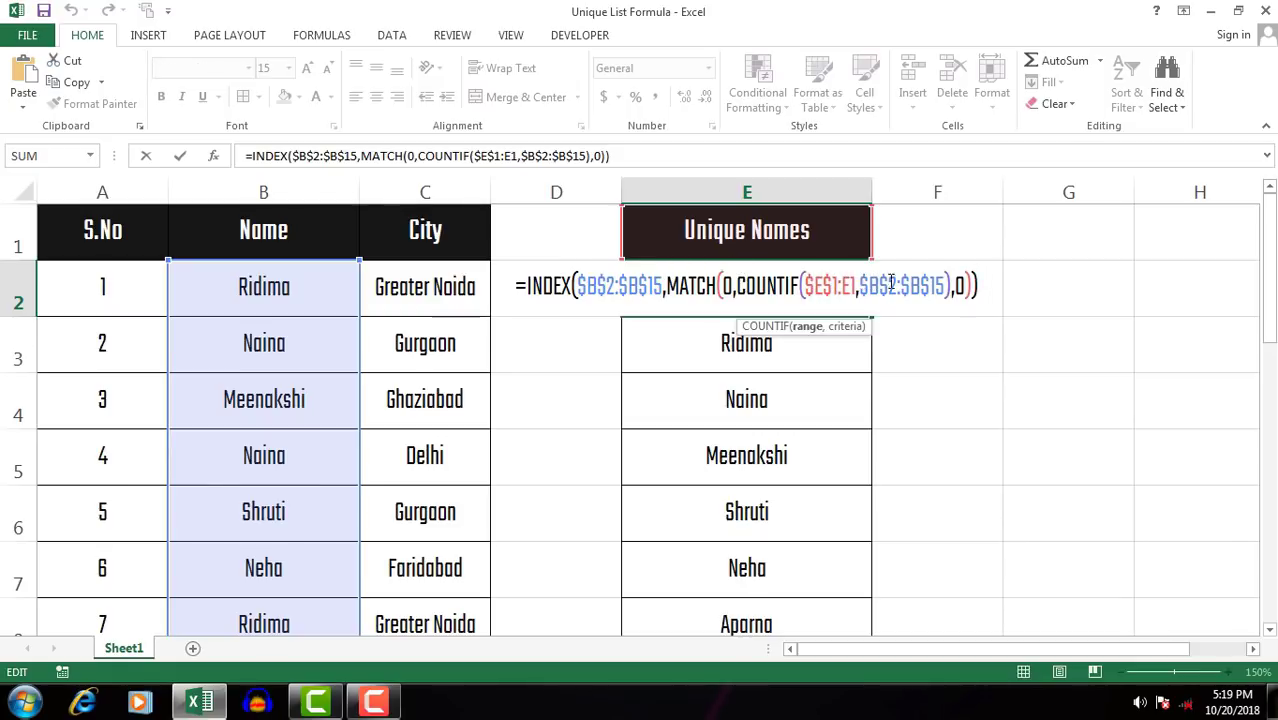
pyautogui.moveTo(860, 286); pyautogui.dragTo(944, 286)
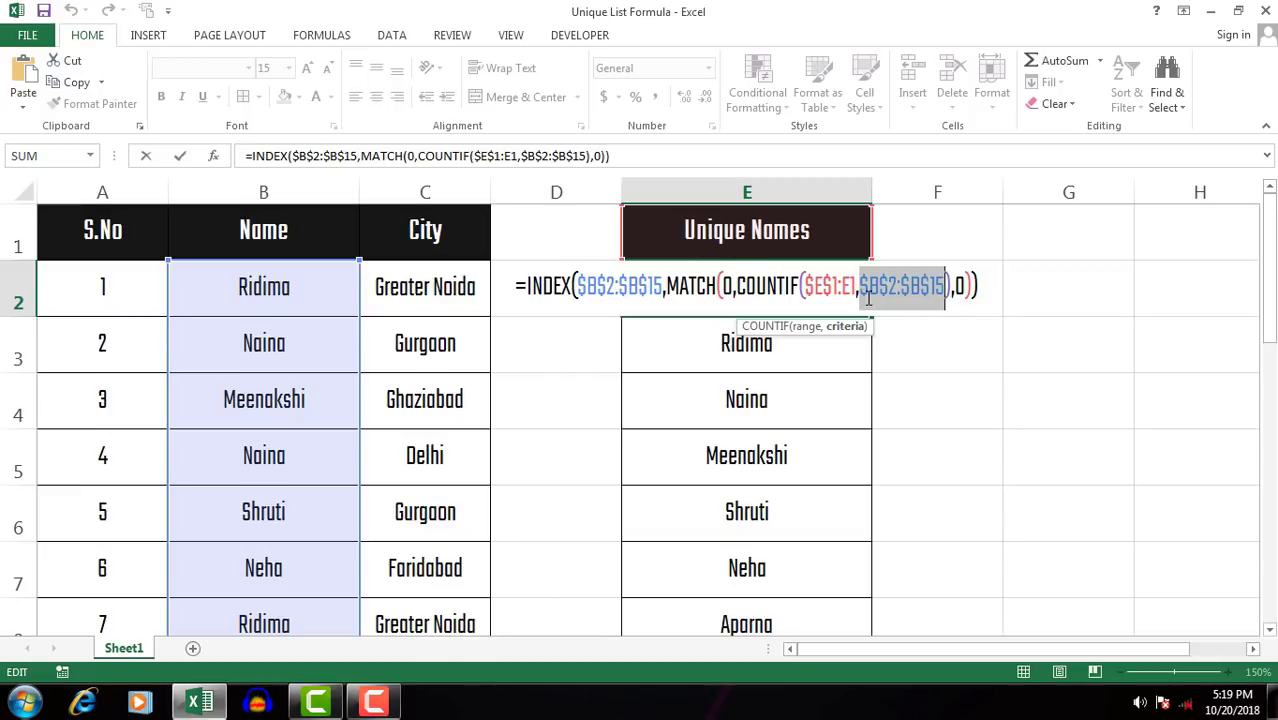
pyautogui.doubleClick(727, 287)
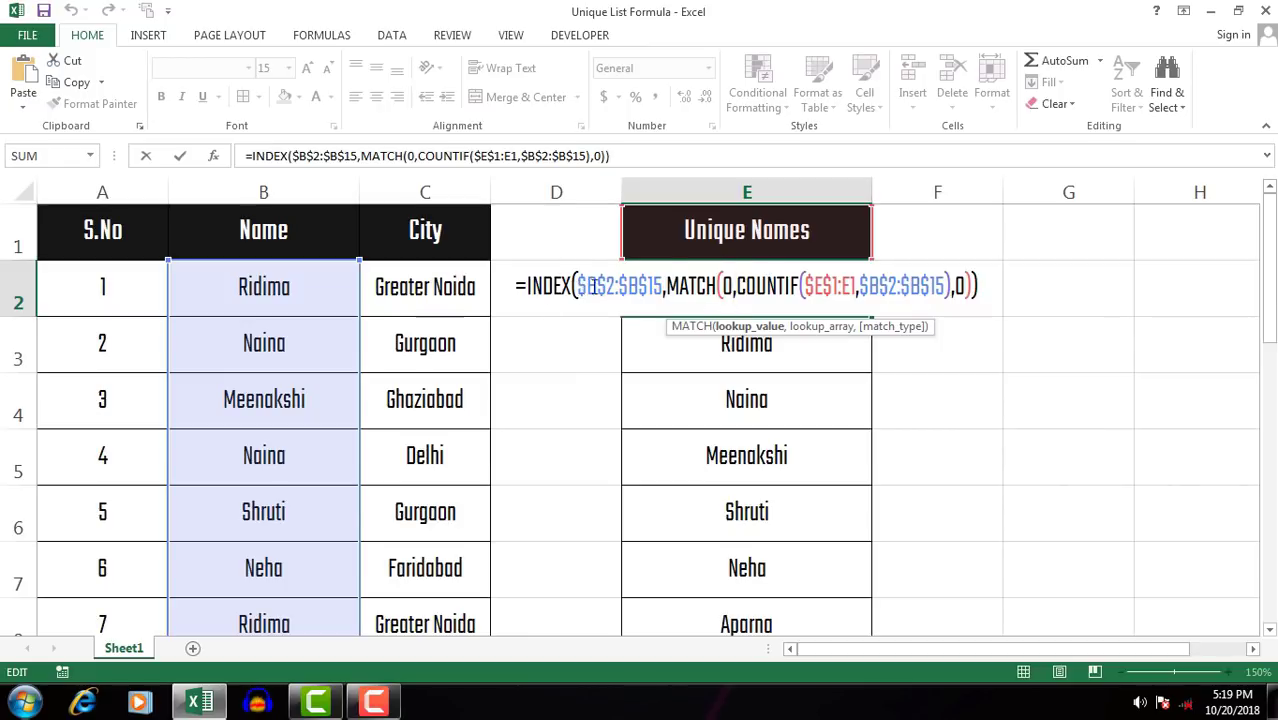
pyautogui.moveTo(579, 287); pyautogui.dragTo(665, 291)
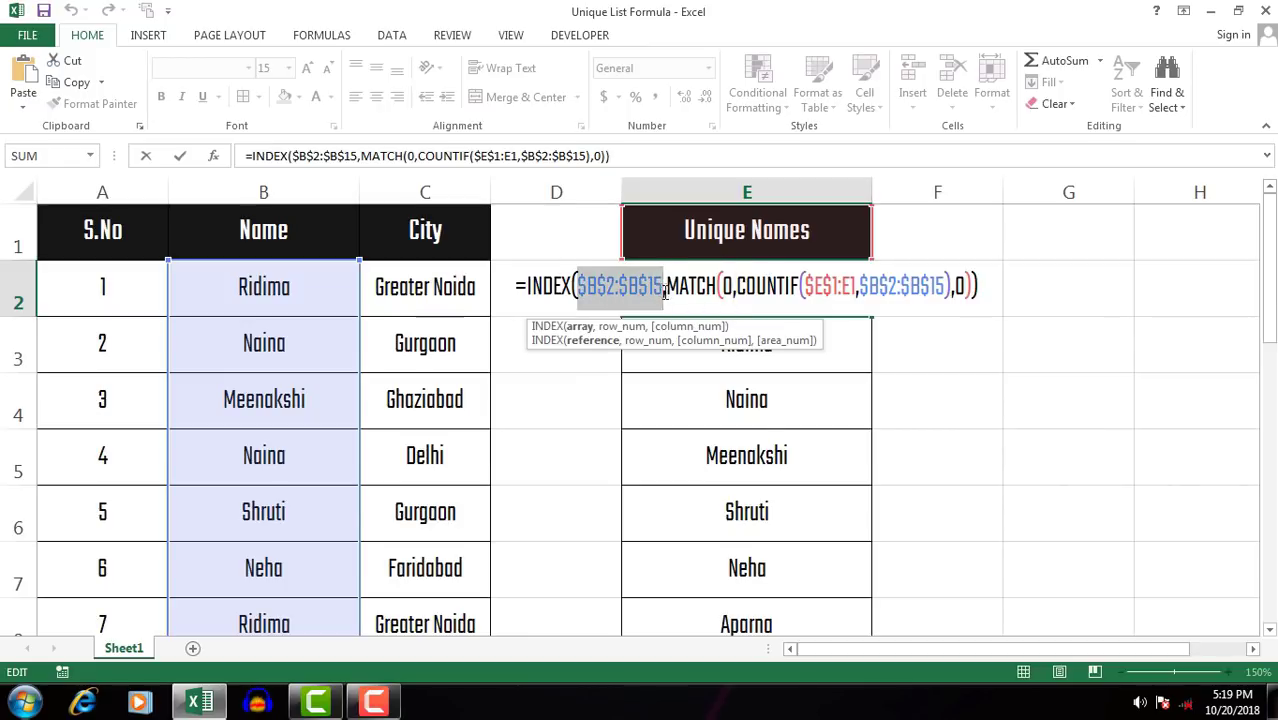
pyautogui.press('Return')
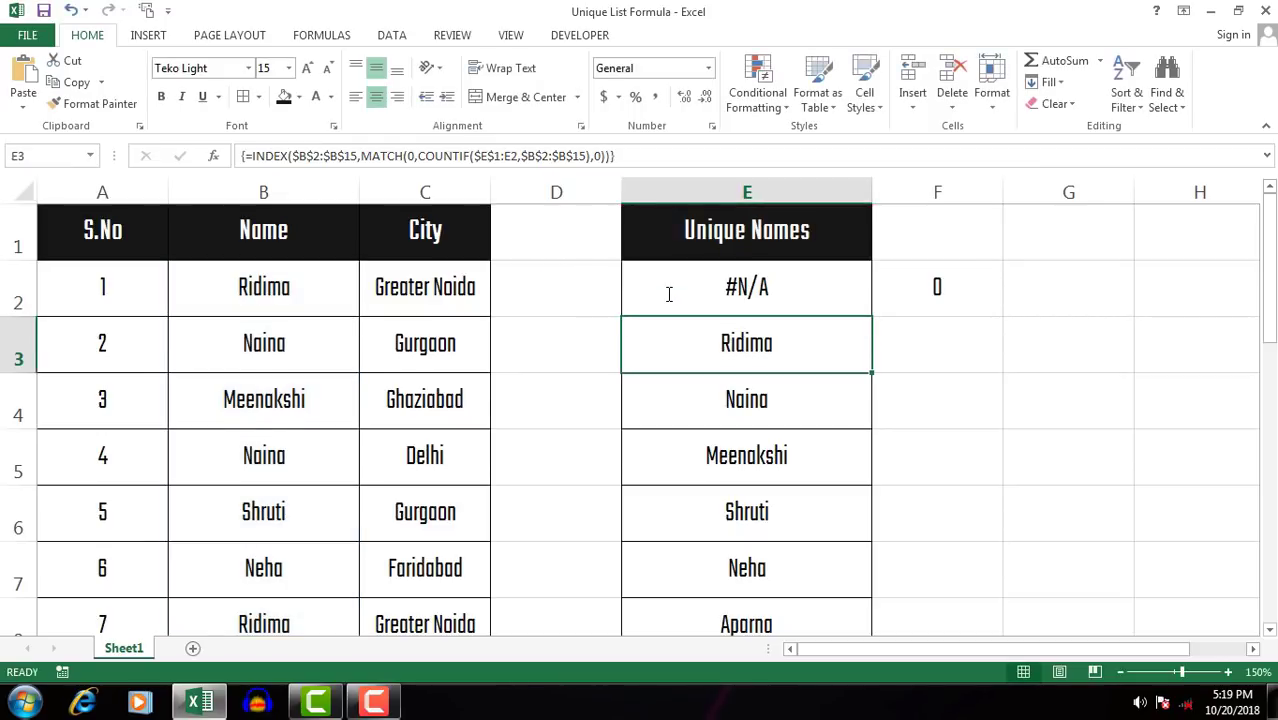
# Step: Select and copy the MATCH(0,COUNTIF($E$1:E1,$B$2:$B$15),0) portion of E2's formula
pyautogui.click(680, 285)
pyautogui.doubleClick(688, 284)
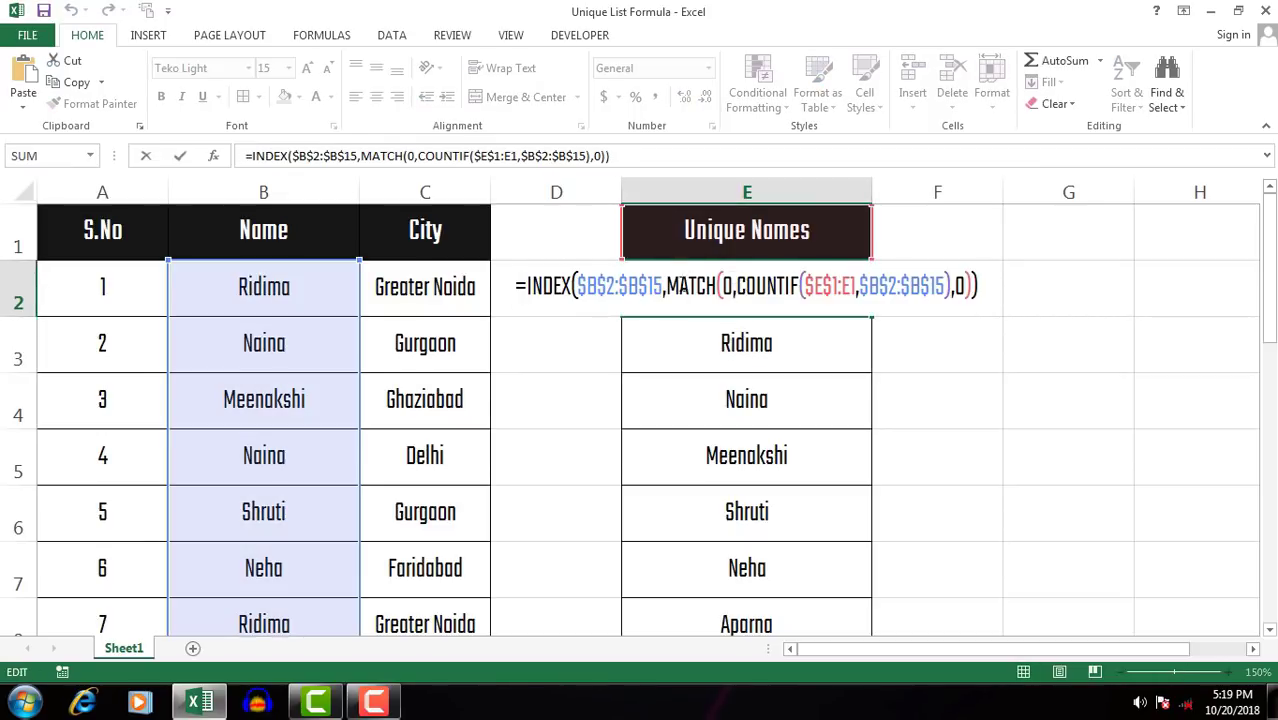
pyautogui.moveTo(666, 287); pyautogui.dragTo(900, 287)
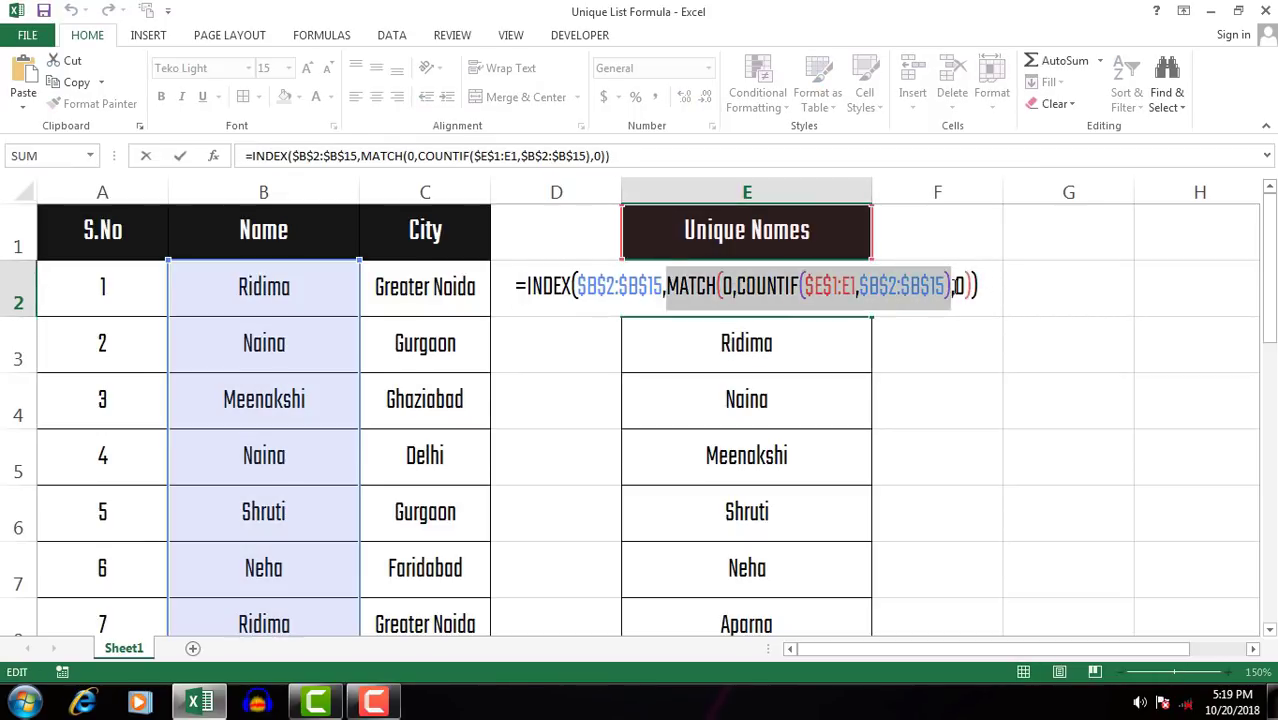
pyautogui.moveTo(1019, 272); pyautogui.dragTo(951, 287)
pyautogui.hotkey('shift', 'Right')
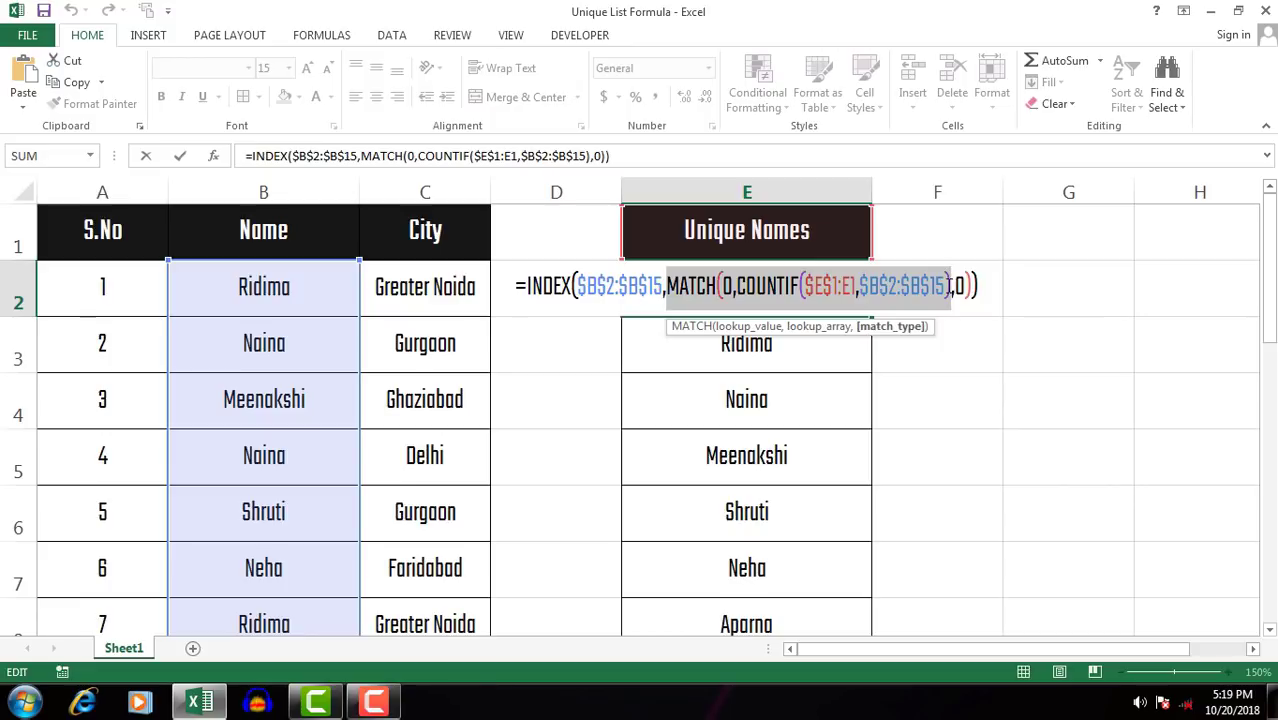
pyautogui.hotkey('shift', 'Right')
pyautogui.hotkey('shift', 'Right')
pyautogui.hotkey('ctrl', 'c')
pyautogui.click(913, 287)
# Step: Replace F2's COUNTIF with the MATCH expression, entered as an array formula returning 1
pyautogui.doubleClick(913, 287)
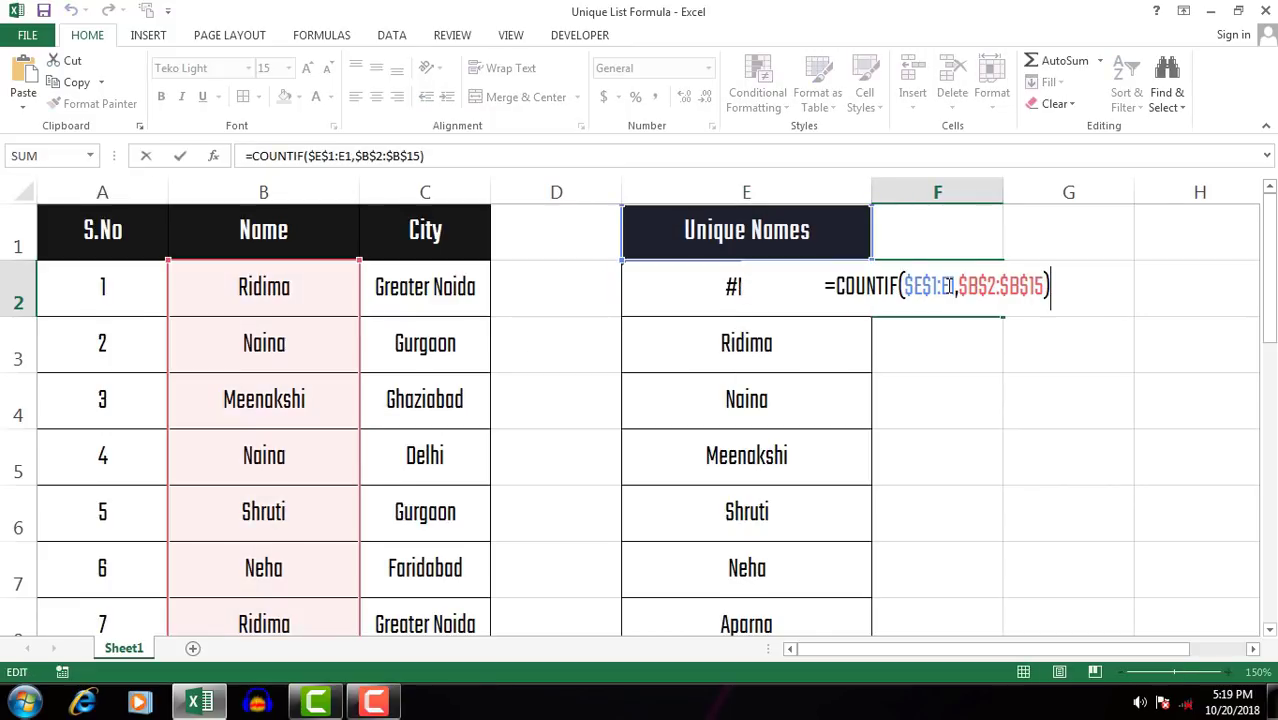
pyautogui.moveTo(1050, 287); pyautogui.dragTo(836, 287)
pyautogui.press('Delete')
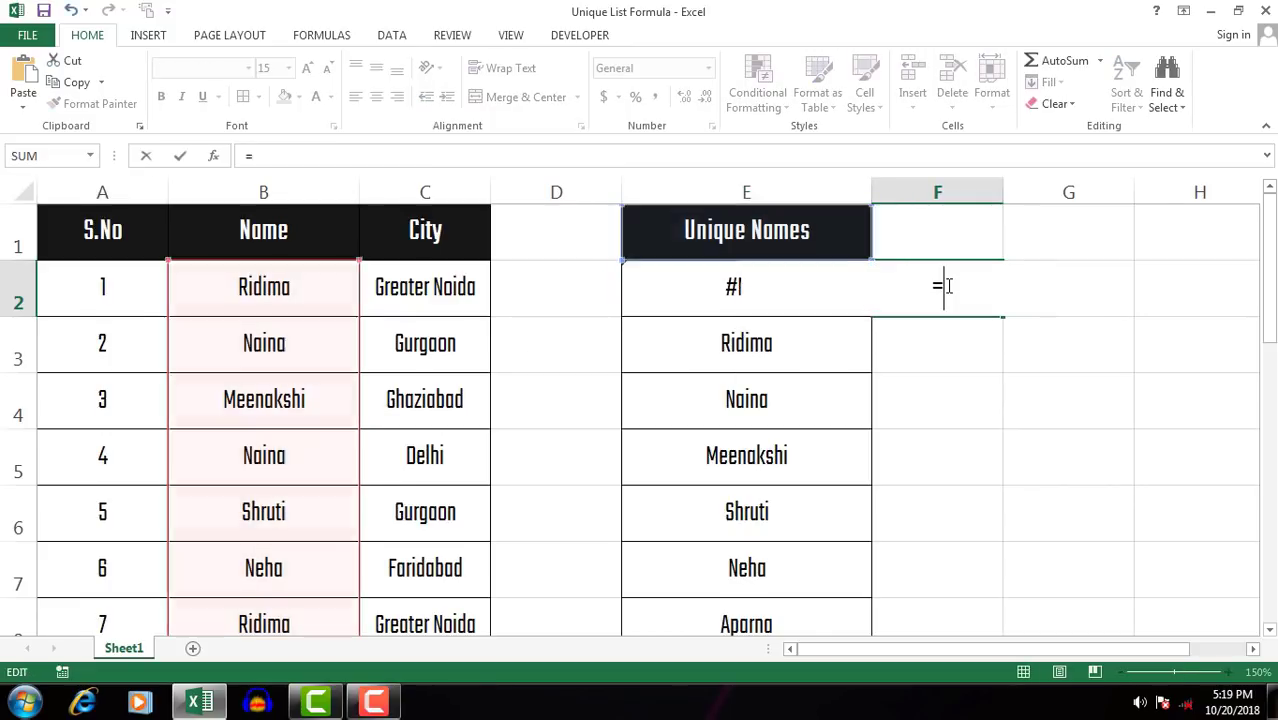
pyautogui.hotkey('ctrl', 'v')
pyautogui.hotkey('ctrl', 'shift', 'Return')
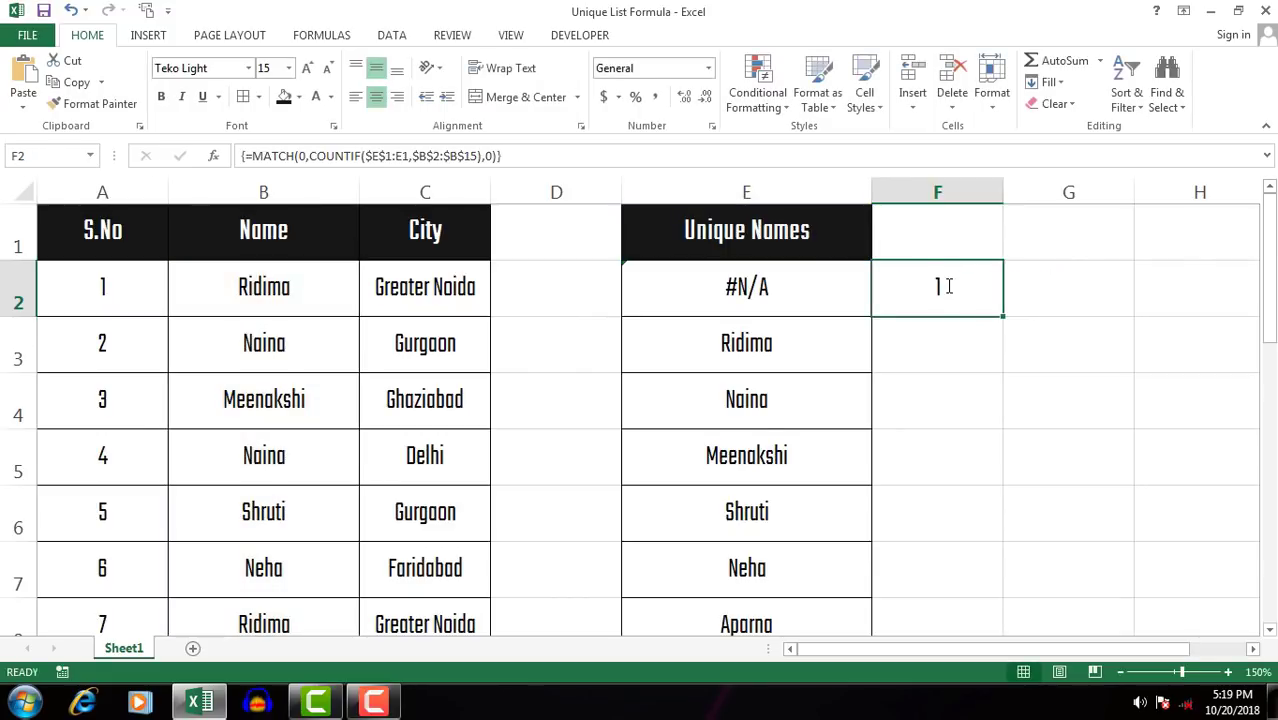
pyautogui.doubleClick(949, 287)
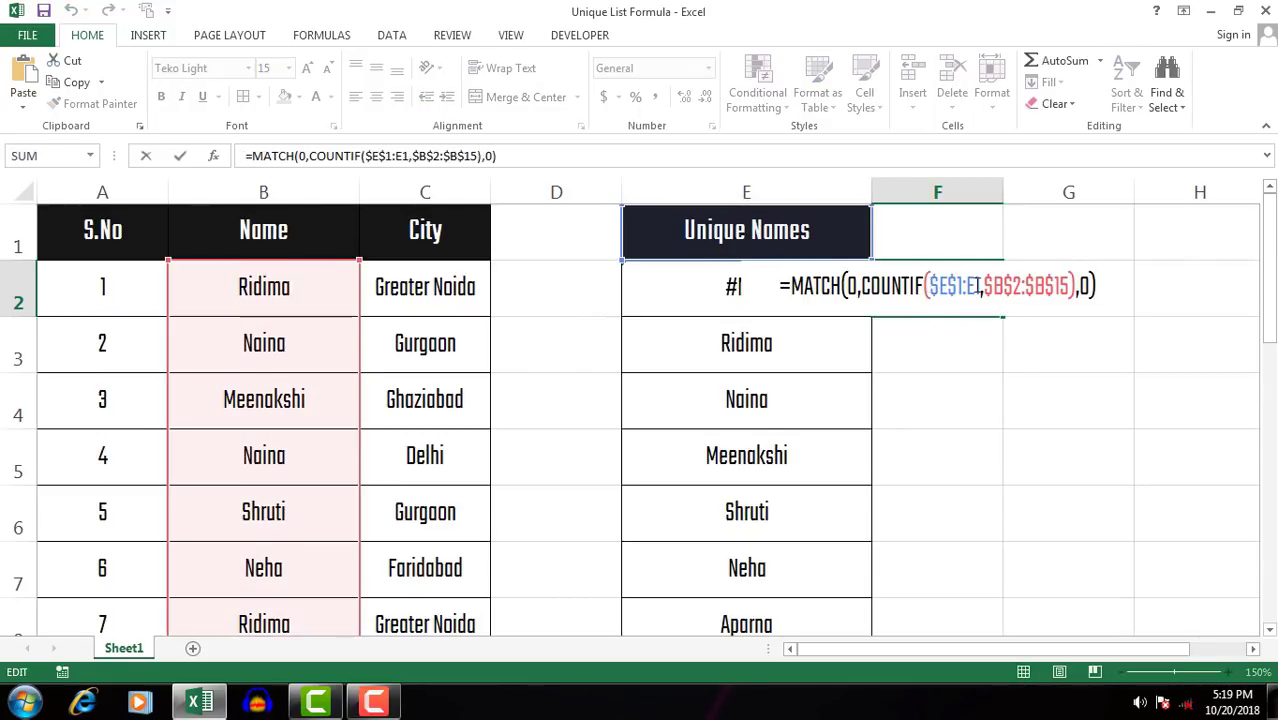
# Step: Walk through F2's MATCH formula, highlighting the 0 lookup value and the COUNTIF arguments
pyautogui.moveTo(928, 287); pyautogui.dragTo(1094, 287)
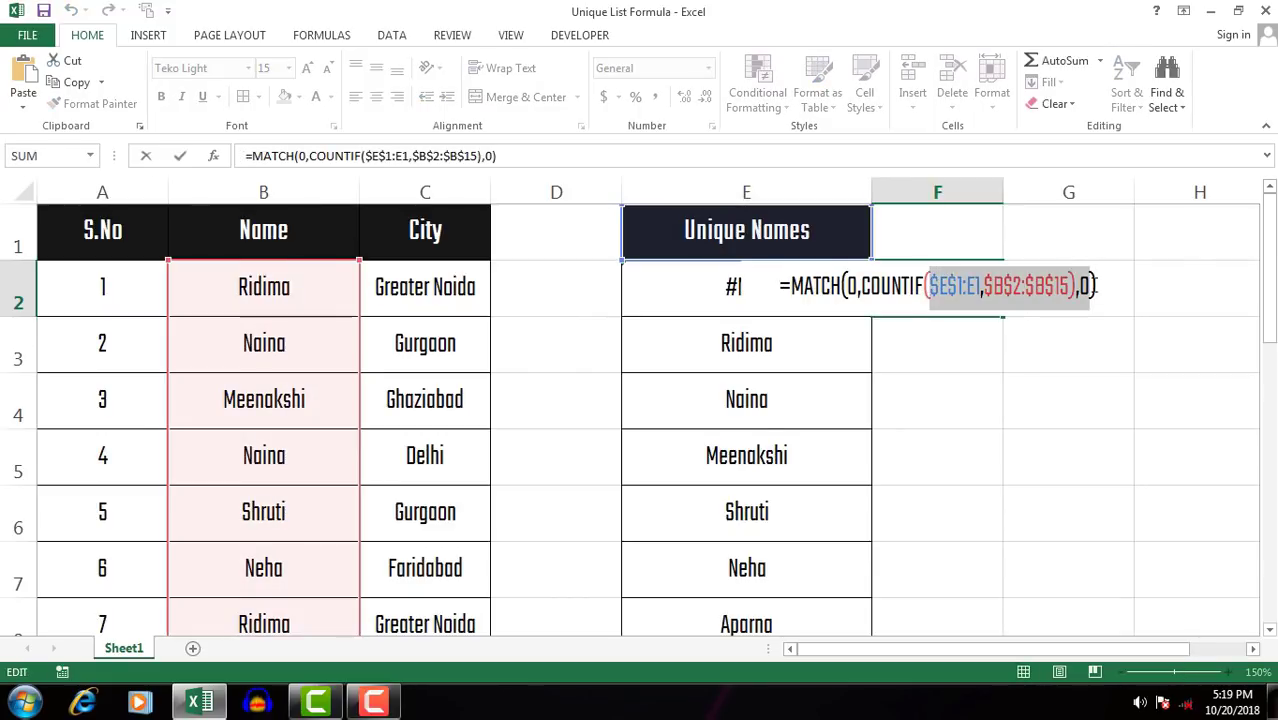
pyautogui.click(849, 287)
pyautogui.doubleClick(851, 287)
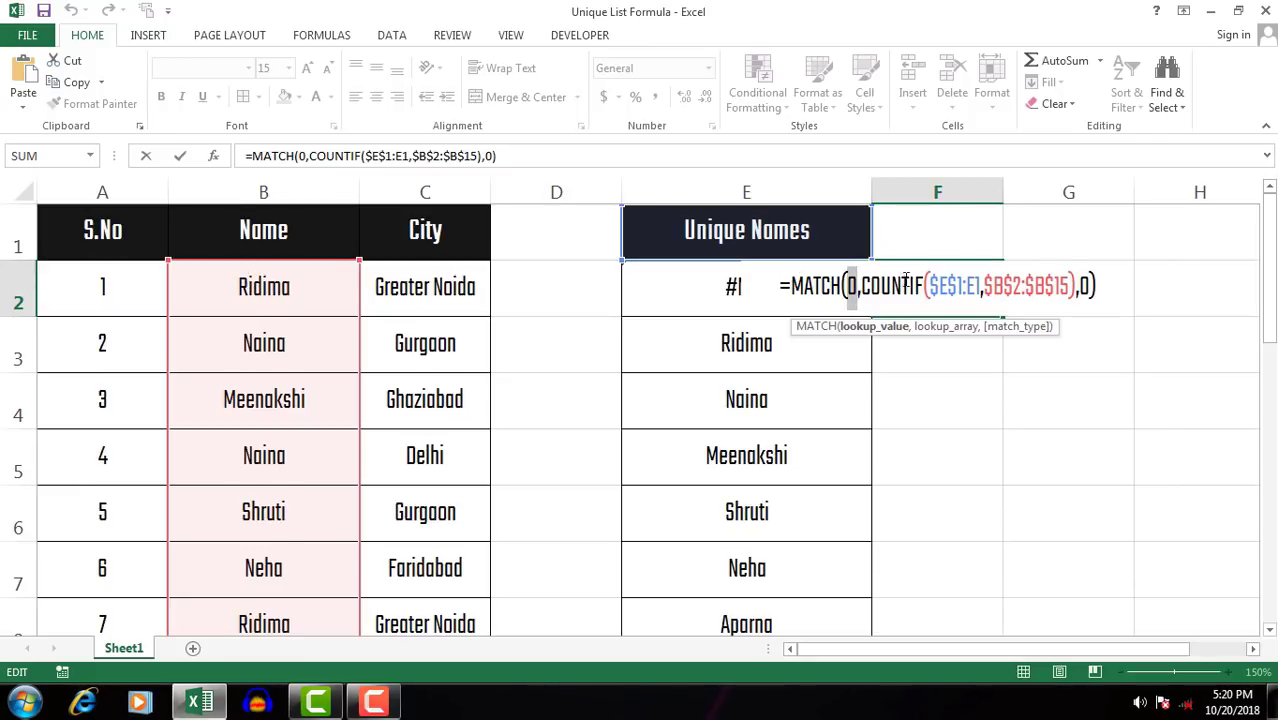
pyautogui.moveTo(926, 285); pyautogui.dragTo(1069, 287)
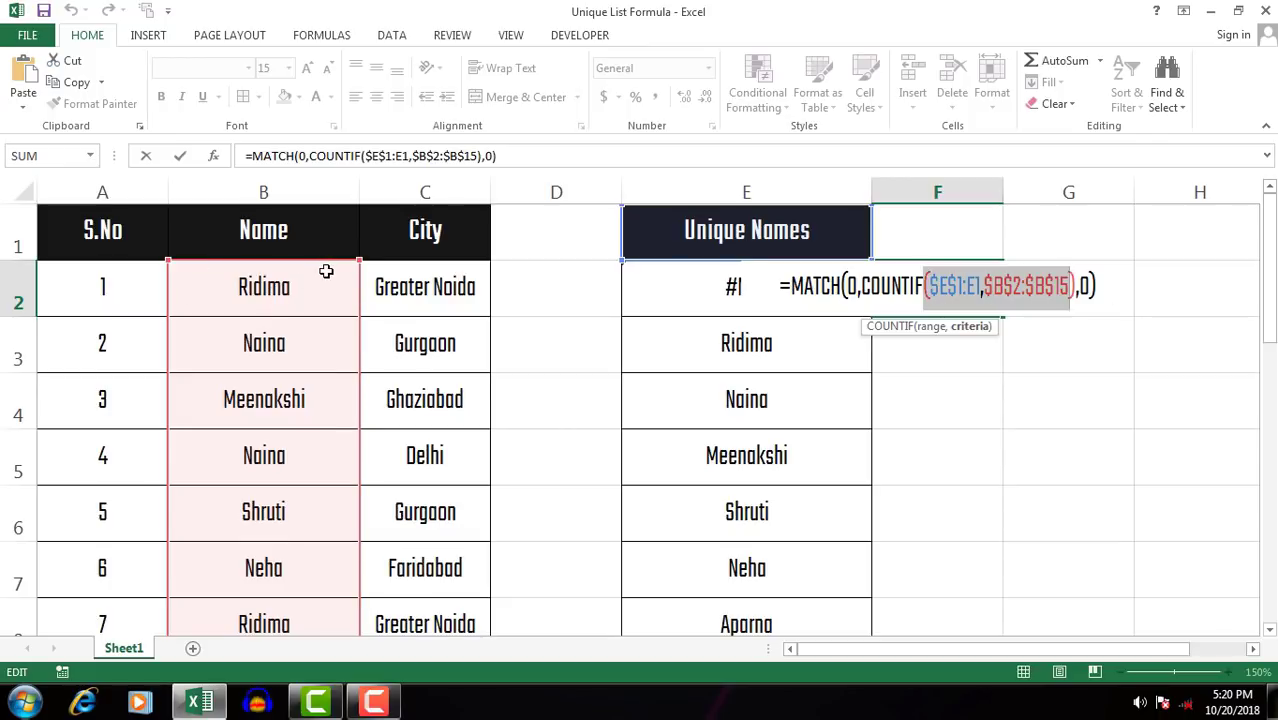
pyautogui.moveTo(742, 287); pyautogui.dragTo(1097, 287)
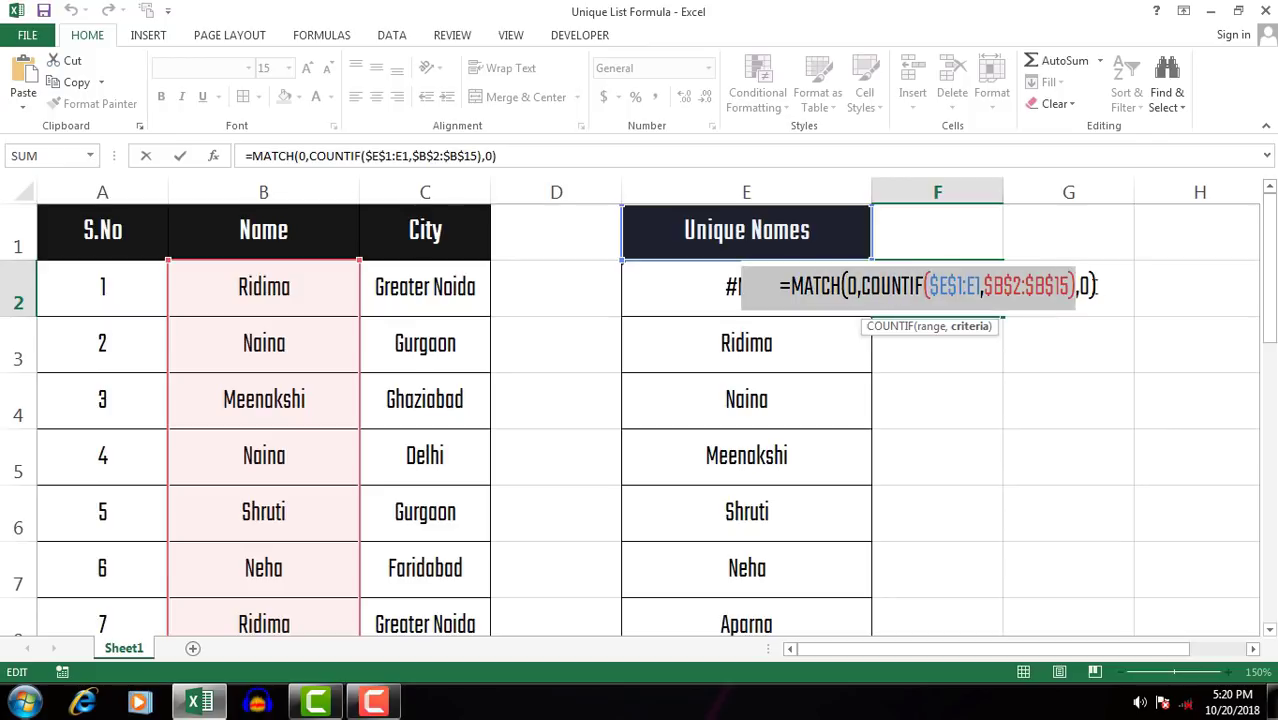
# Step: Enter F2 normally to show #N/A, then re-enter it as an array formula
pyautogui.press('Return')
pyautogui.press('Left')
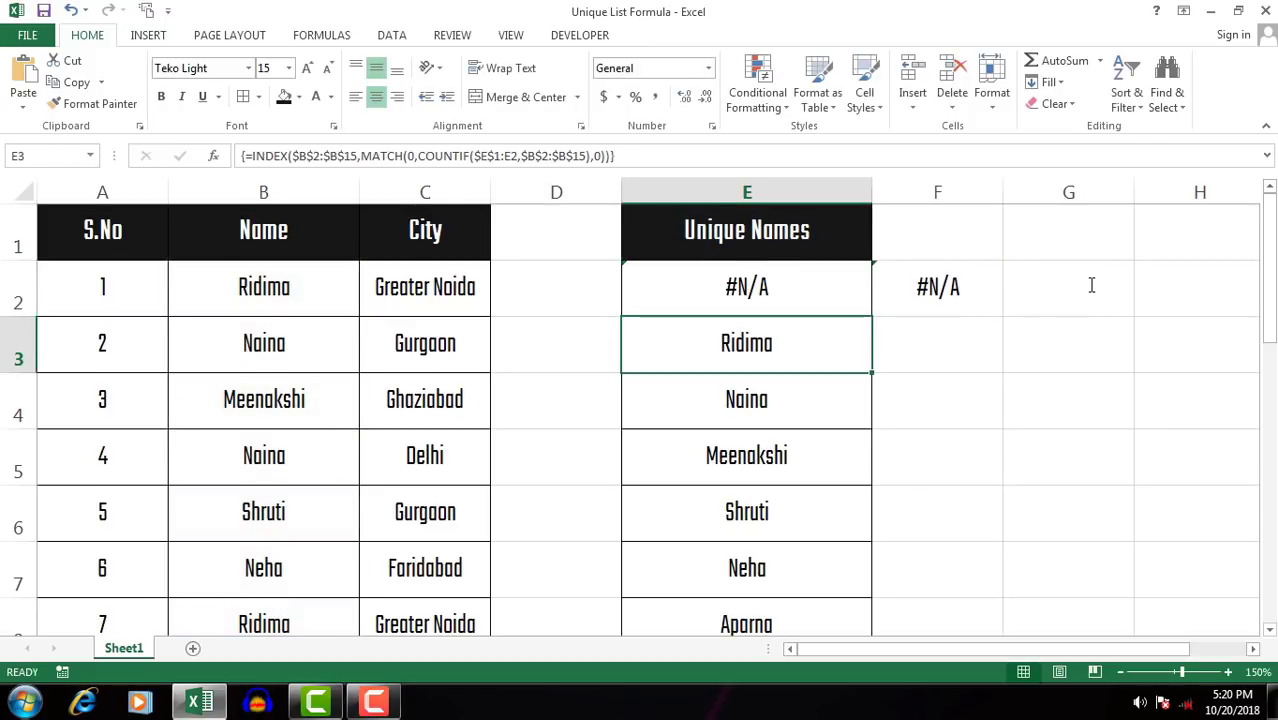
pyautogui.press('Up')
pyautogui.press('Right')
pyautogui.press('F2')
pyautogui.hotkey('ctrl', 'shift', 'Return')
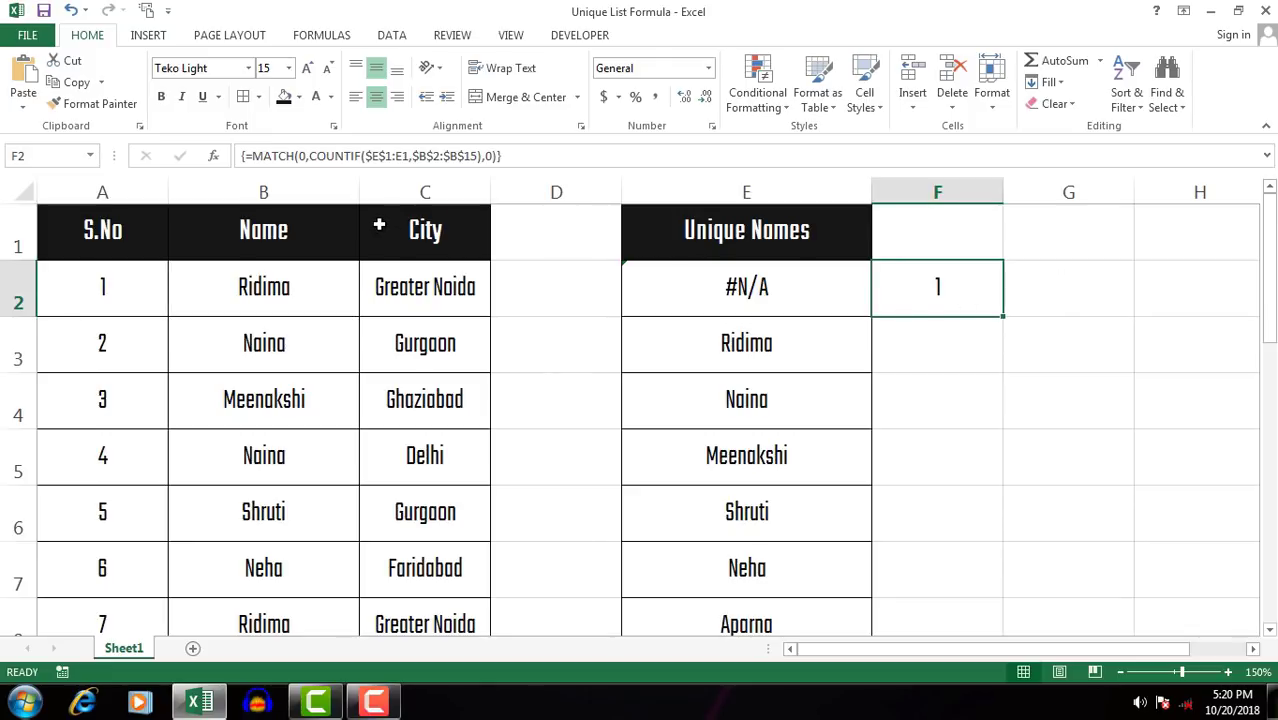
# Step: Re-enter E2's INDEX formula as an array formula so it returns Ridima
pyautogui.click(278, 285)
pyautogui.click(686, 302)
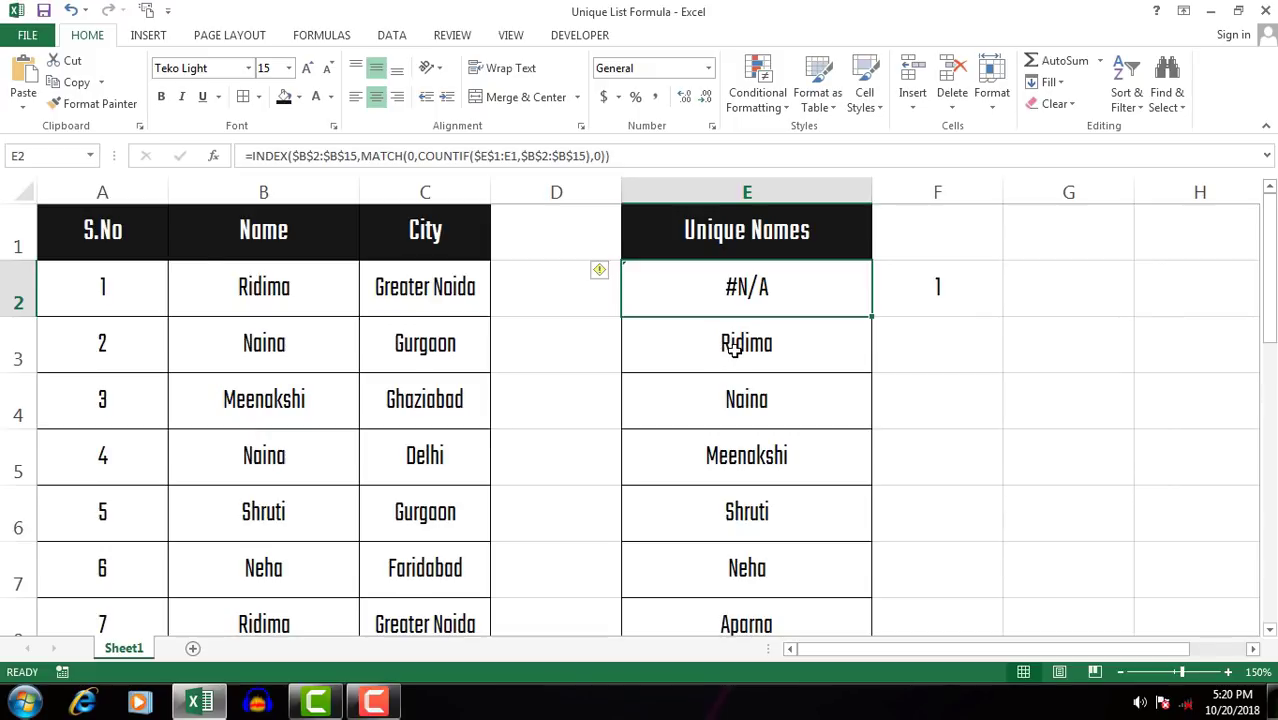
pyautogui.press('F2')
pyautogui.hotkey('ctrl', 'shift', 'Return')
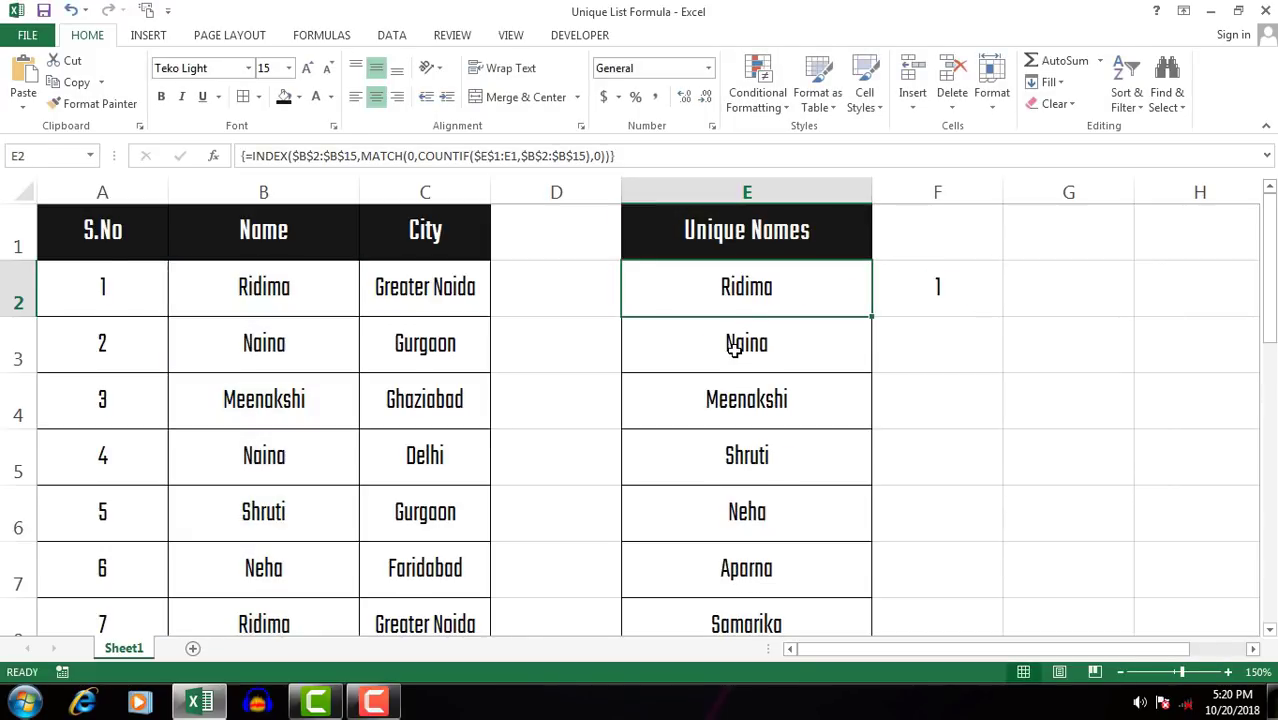
pyautogui.click(960, 306)
# Step: Clear F2's helper value and select the MATCH expression inside E3's formula
pyautogui.press('Delete')
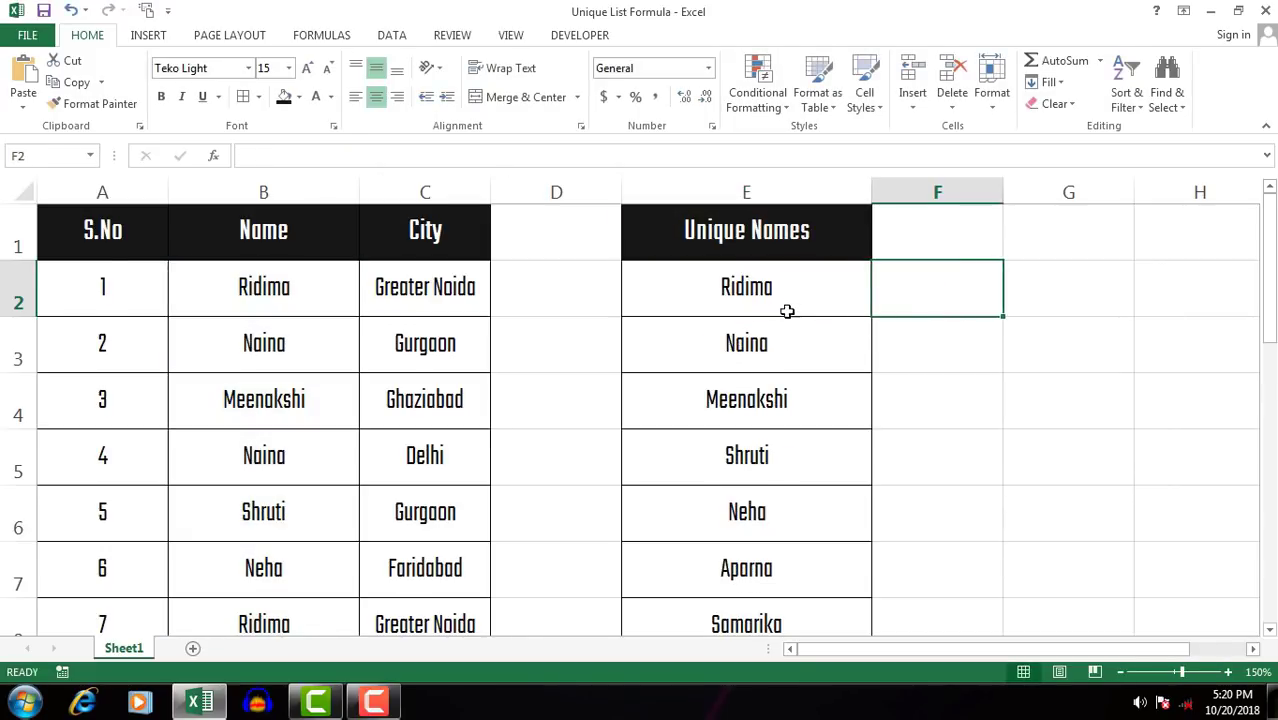
pyautogui.click(786, 308)
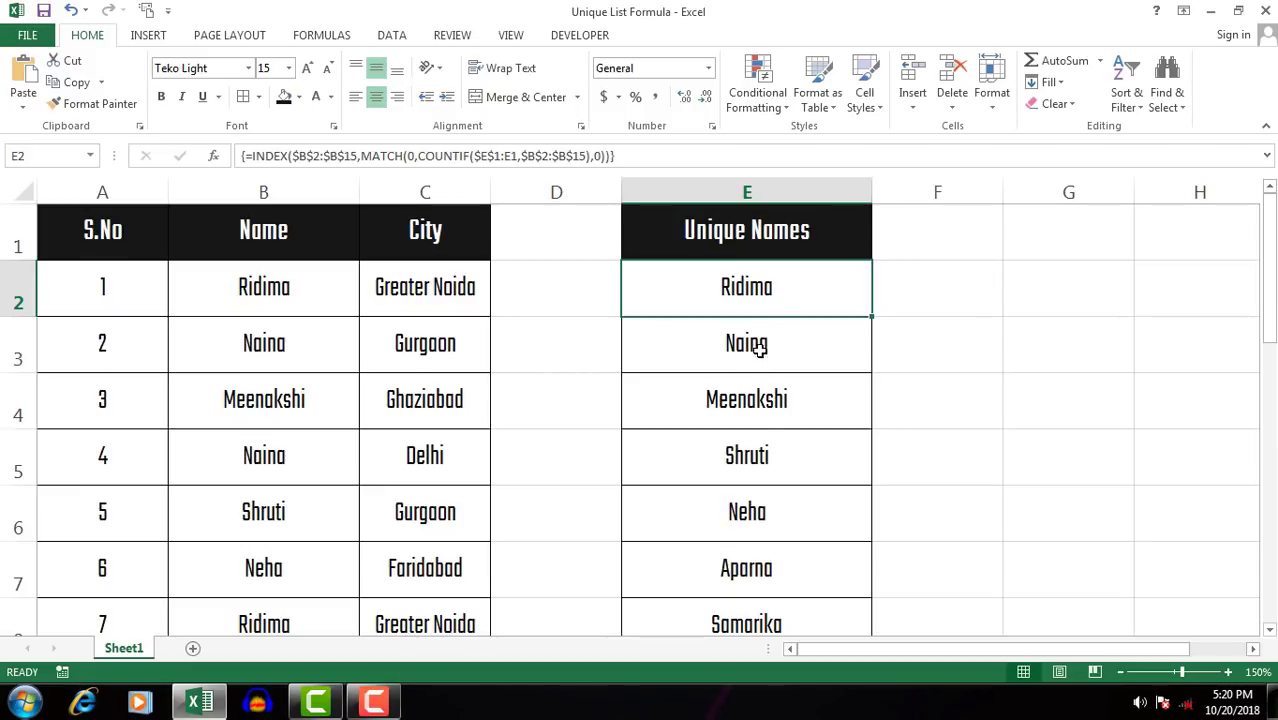
pyautogui.click(759, 350)
pyautogui.press('F2')
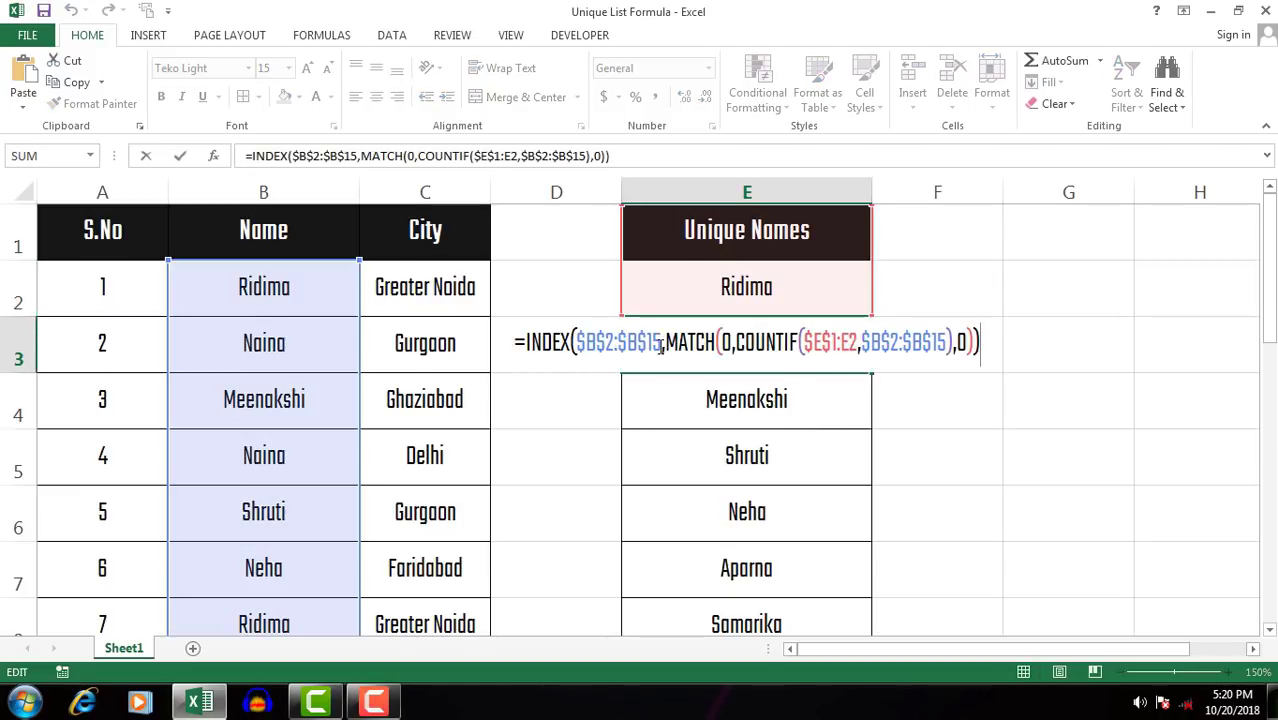
pyautogui.doubleClick(690, 343)
pyautogui.moveTo(858, 345); pyautogui.dragTo(1005, 343)
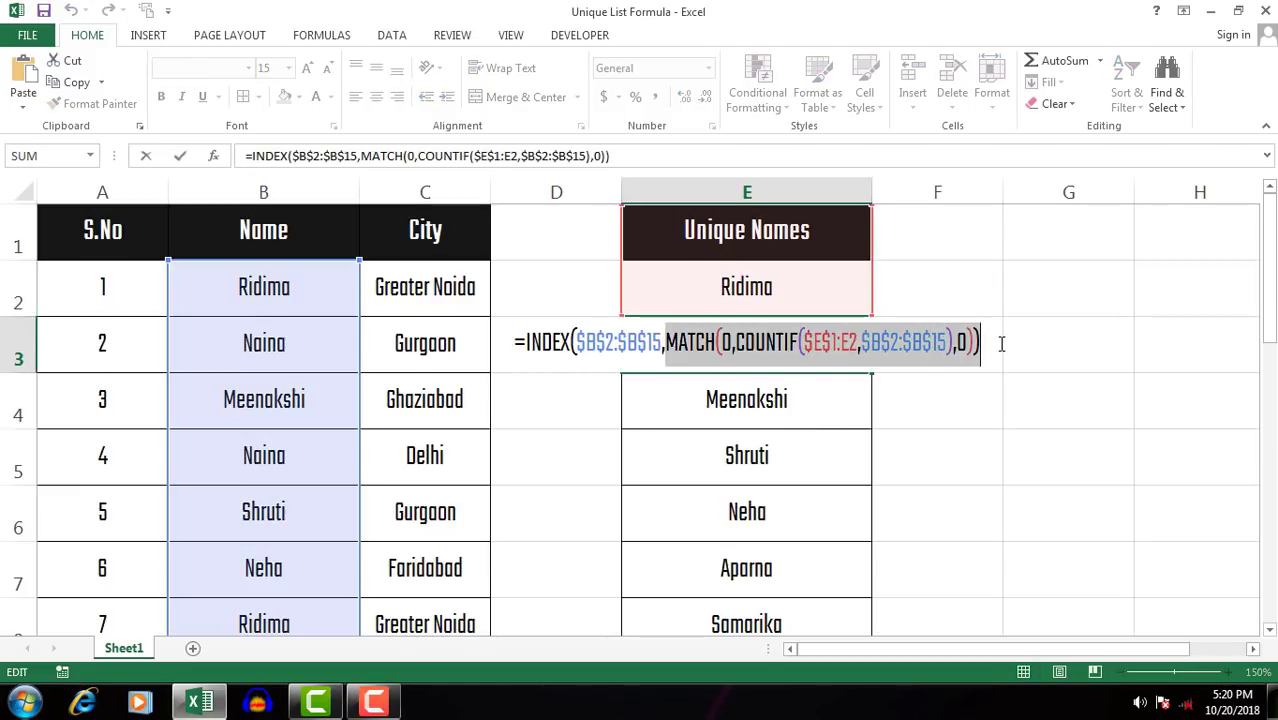
# Step: Paste E3's MATCH expression into F3 as a test returning 2, then check B3 and E3's #N/A
pyautogui.click(1001, 343)
pyautogui.press('F2')
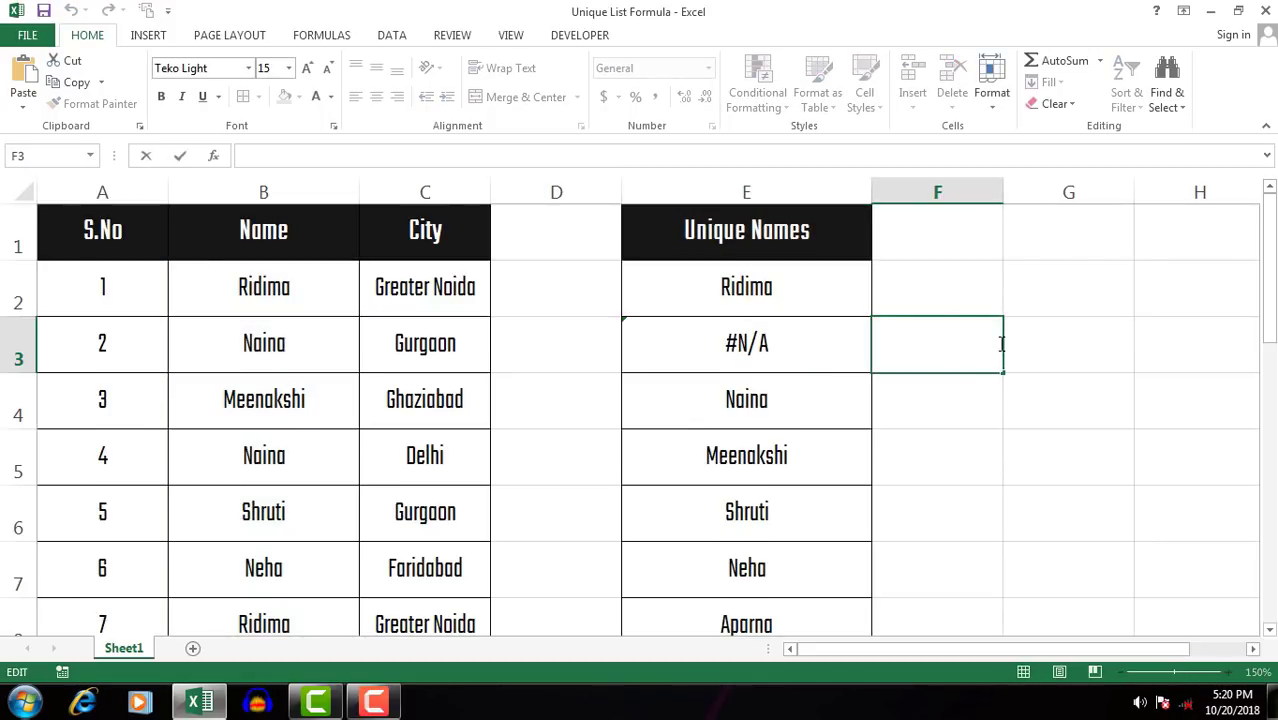
pyautogui.write('=MATCH(0,COUNTIF($E$1:E2,$B$2:$B$15),0)')
pyautogui.write(')')
pyautogui.press('Return')
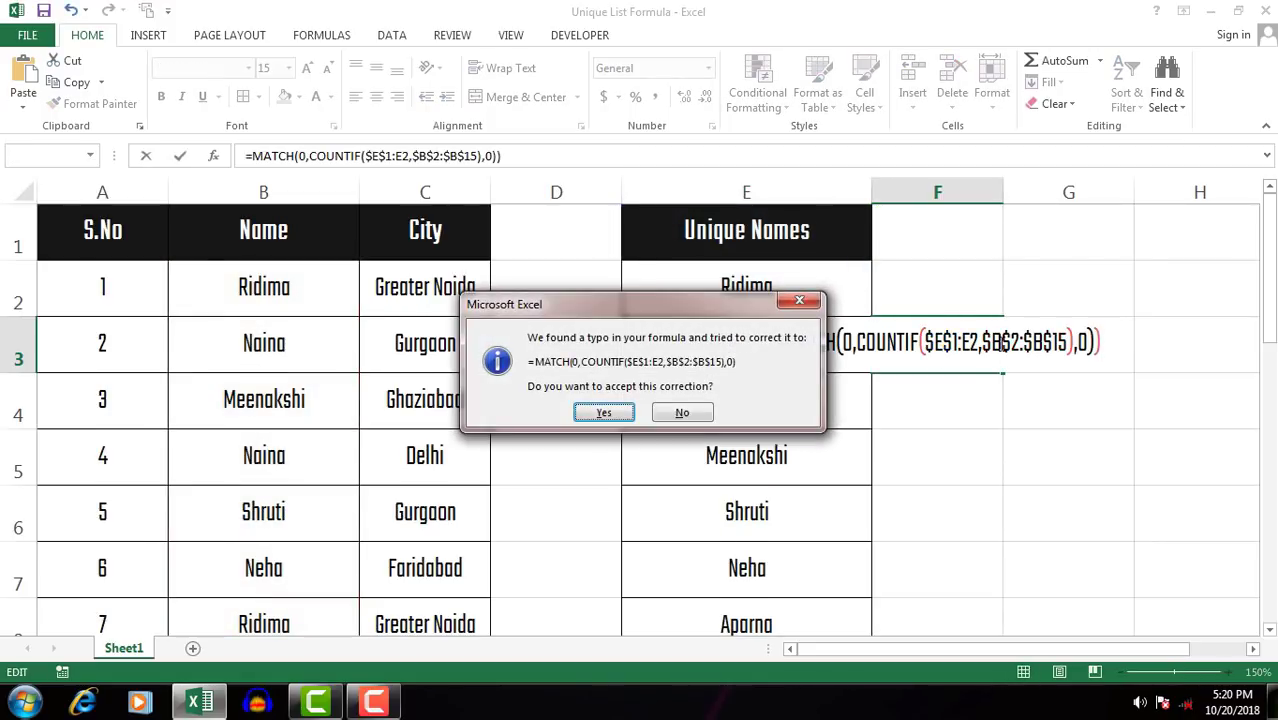
pyautogui.press('Return')
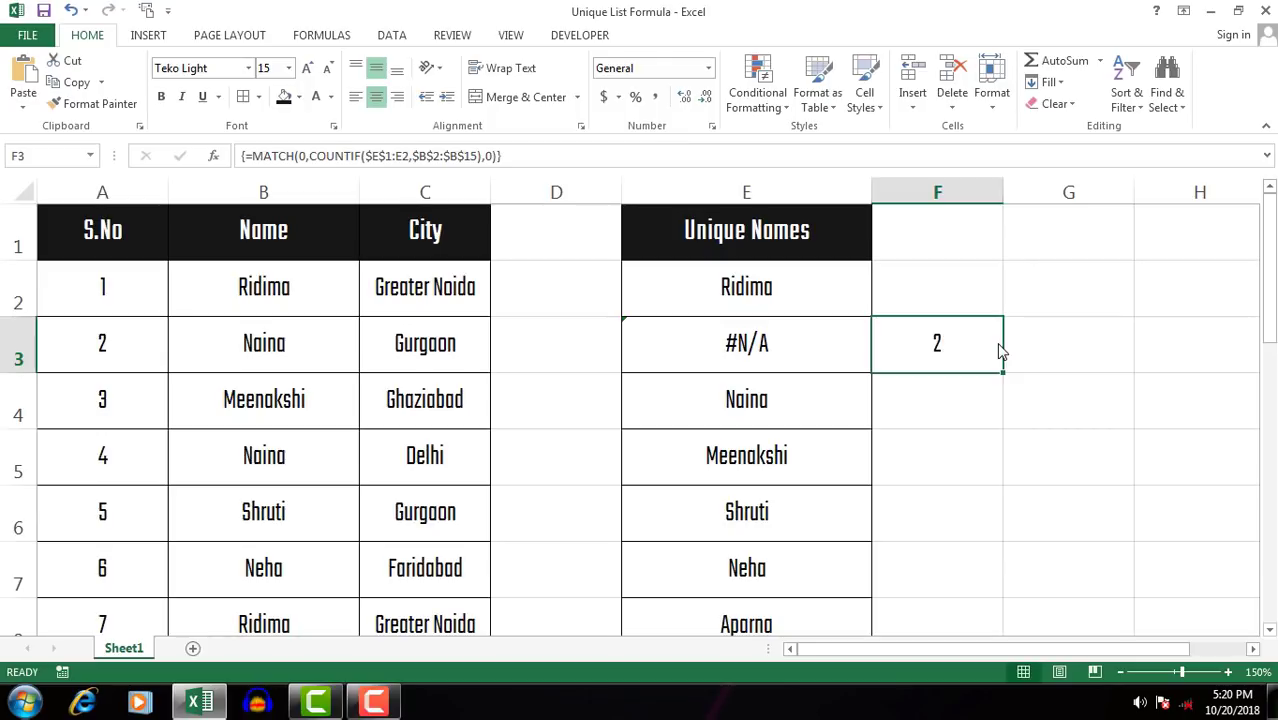
pyautogui.click(328, 335)
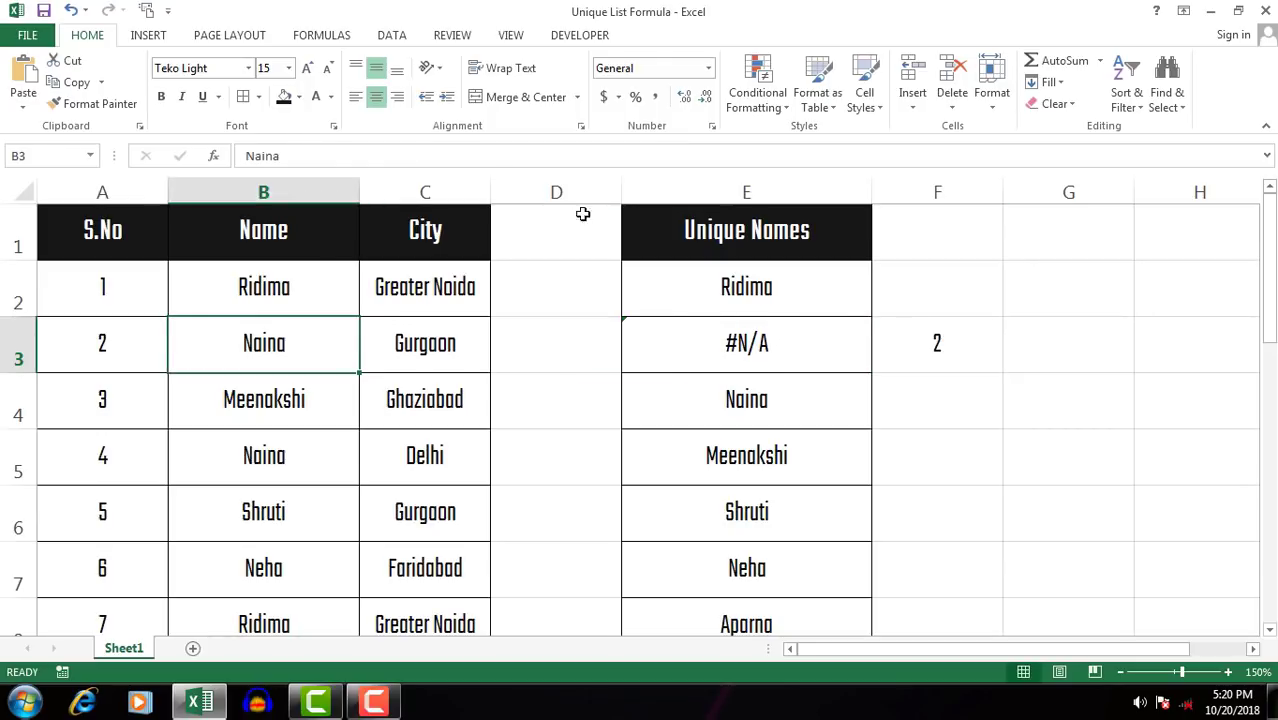
pyautogui.click(731, 343)
# Step: Edit the COUNTIF part to use $E$1:E1, array-enter it, and delete F3's test formula
pyautogui.press('F2')
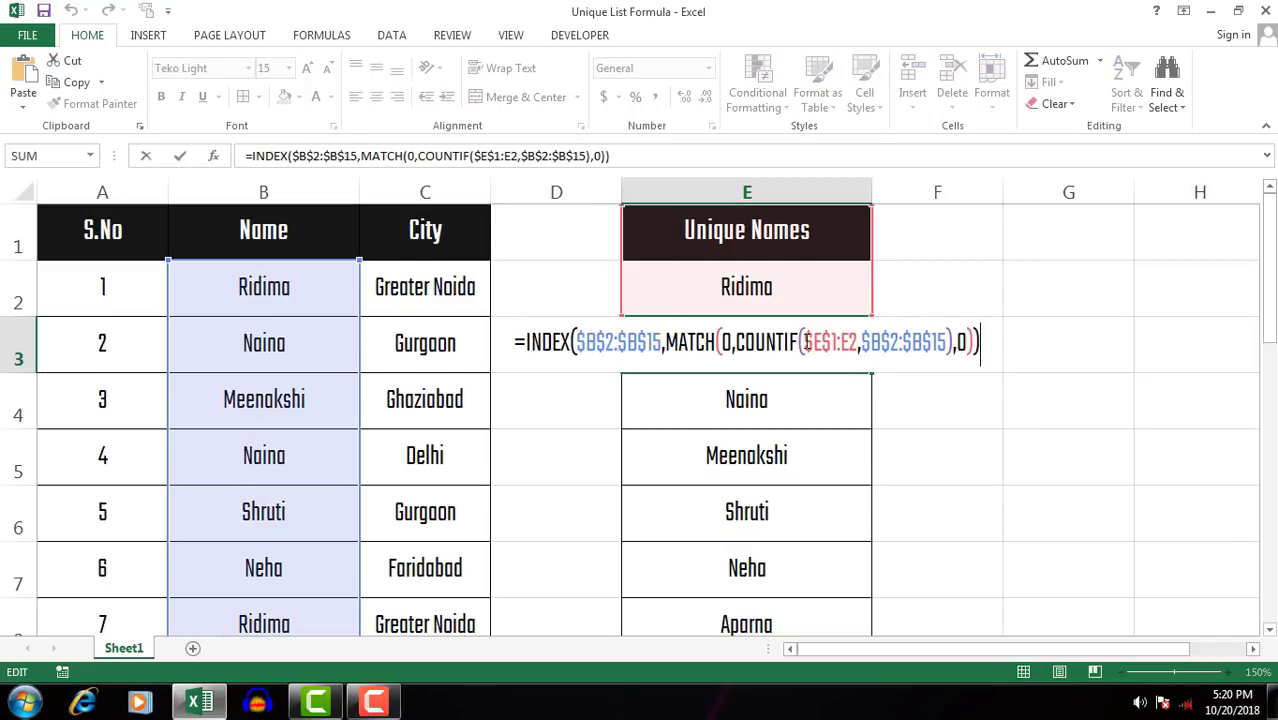
pyautogui.moveTo(737, 343); pyautogui.dragTo(1022, 342)
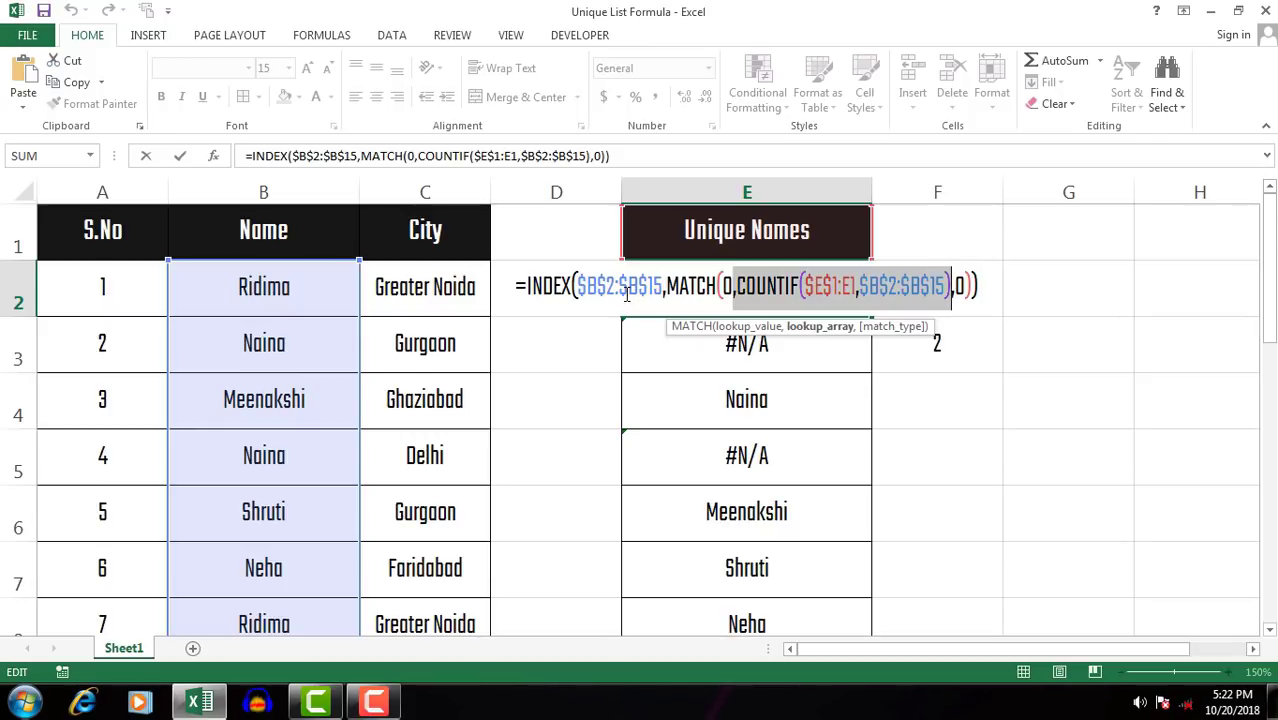
pyautogui.hotkey('ctrl', 'shift', 'Return')
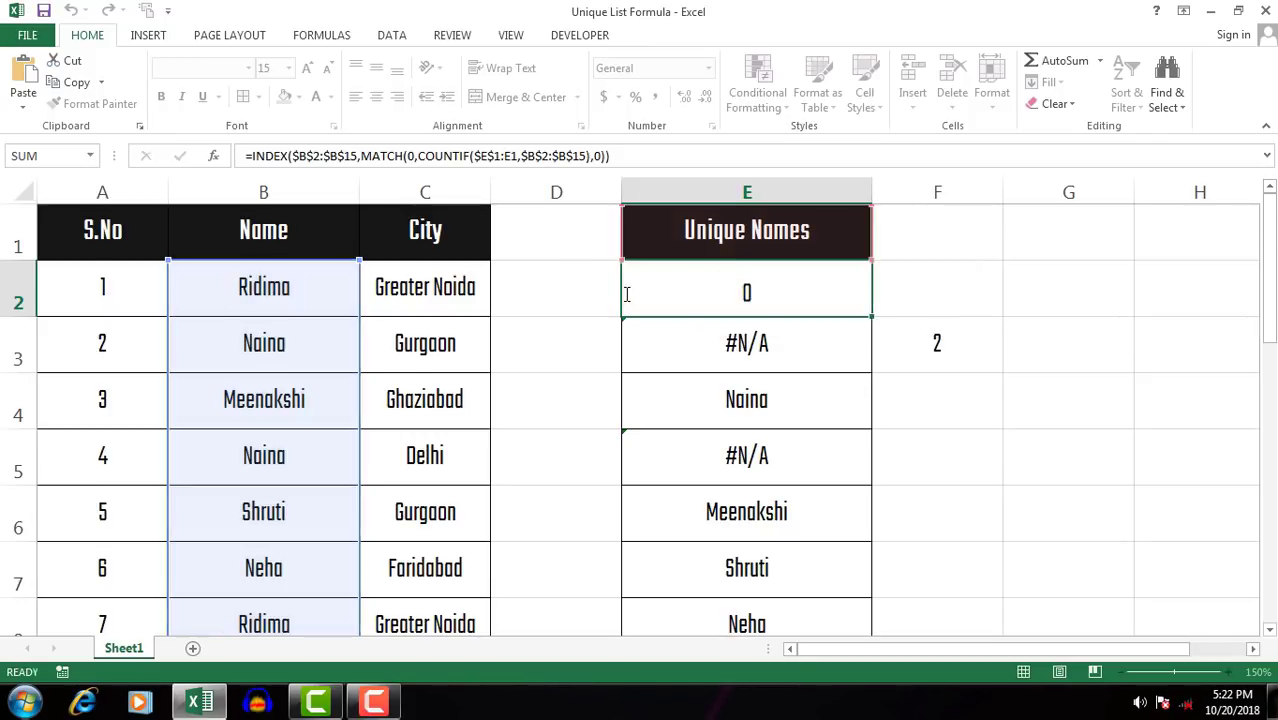
pyautogui.press('Down')
pyautogui.press('Right')
pyautogui.press('Delete')
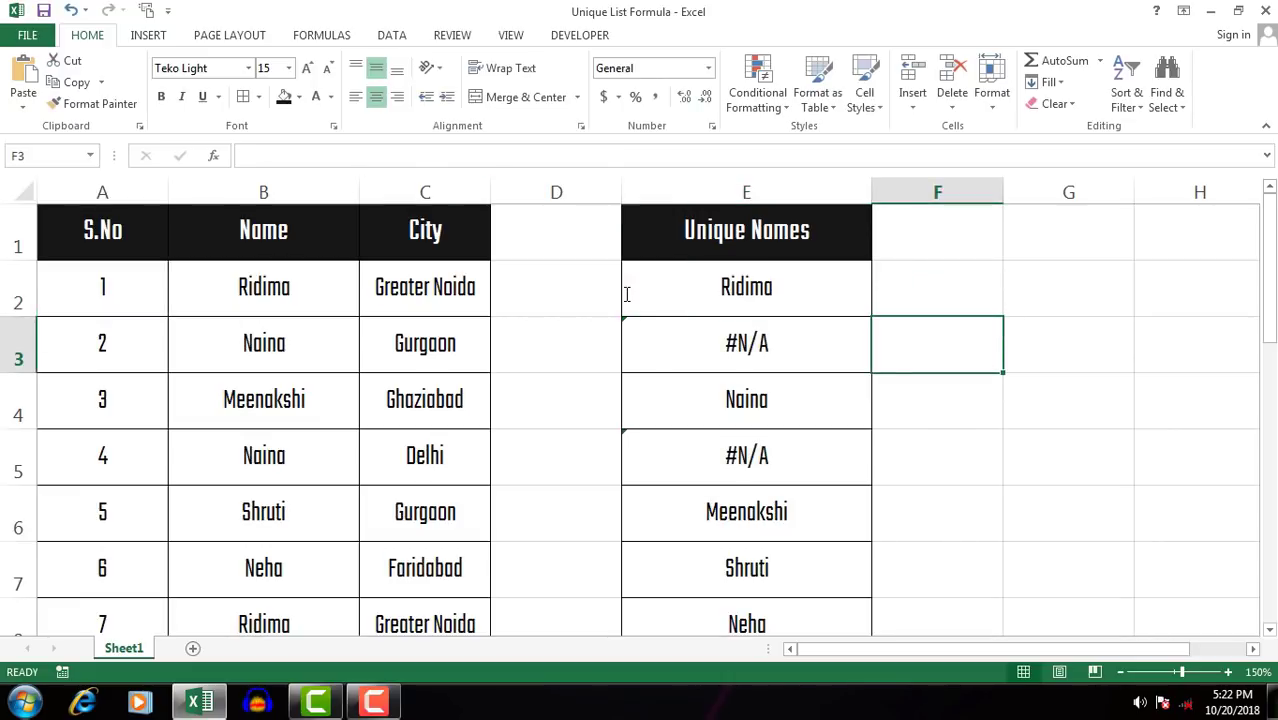
# Step: Select the Unique Names range E2:E15 and review the results from top to bottom
pyautogui.click(627, 293)
pyautogui.hotkey('ctrl', 'shift', 'Down')
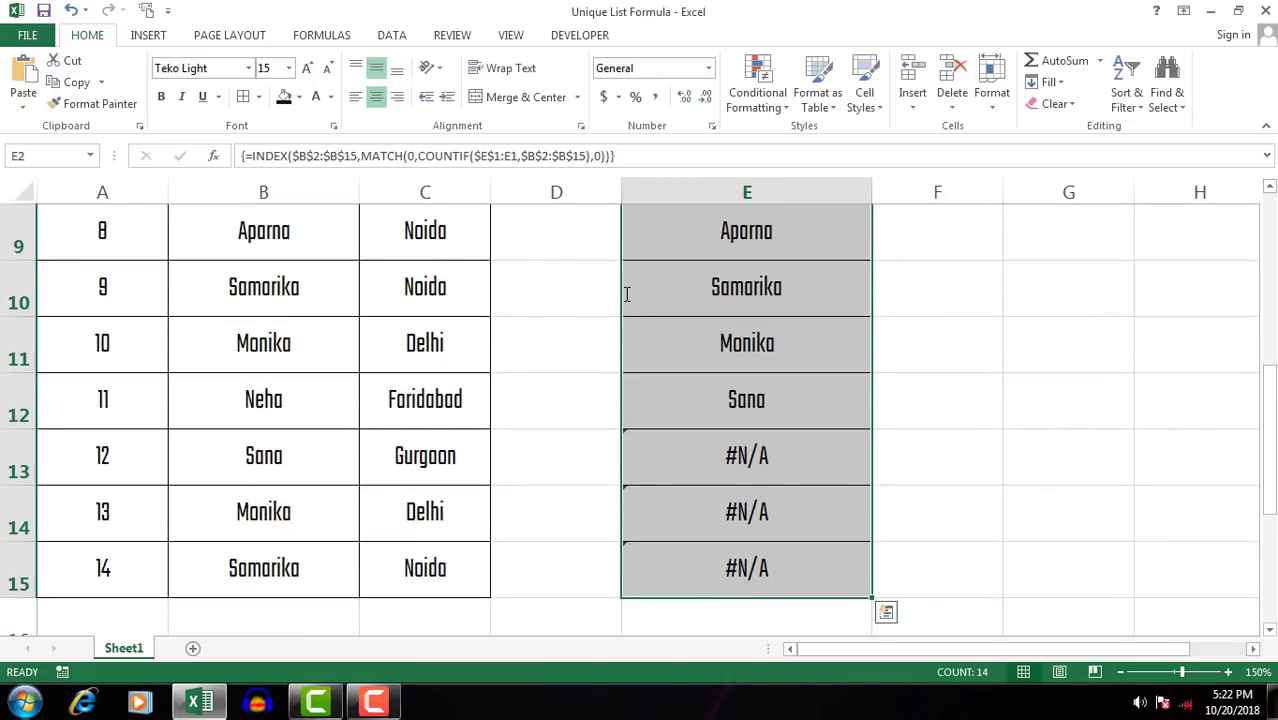
pyautogui.hotkey('ctrl', 'q')
pyautogui.hotkey('ctrl', 'Up')
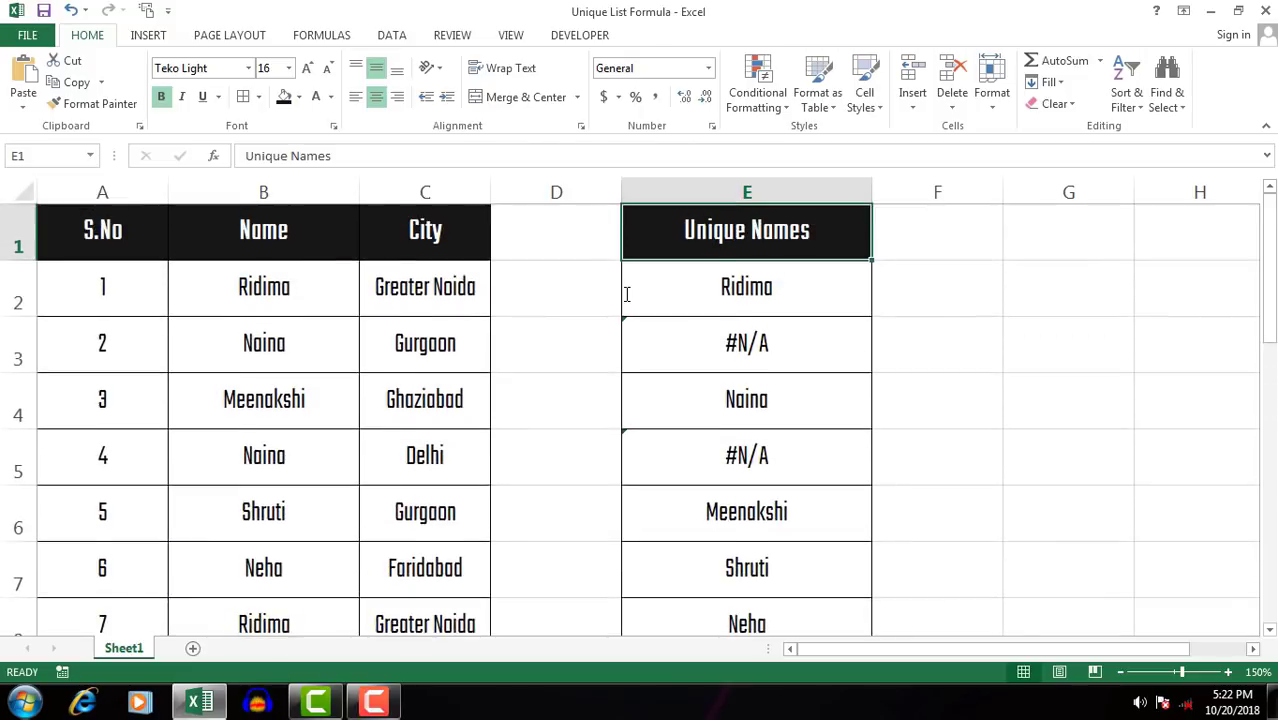
pyautogui.hotkey('ctrl', 'Down')
pyautogui.press('Up')
pyautogui.press('Up')
pyautogui.press('Up')
pyautogui.press('Up')
pyautogui.press('Up')
pyautogui.press('Up')
pyautogui.press('Up')
pyautogui.press('Up')
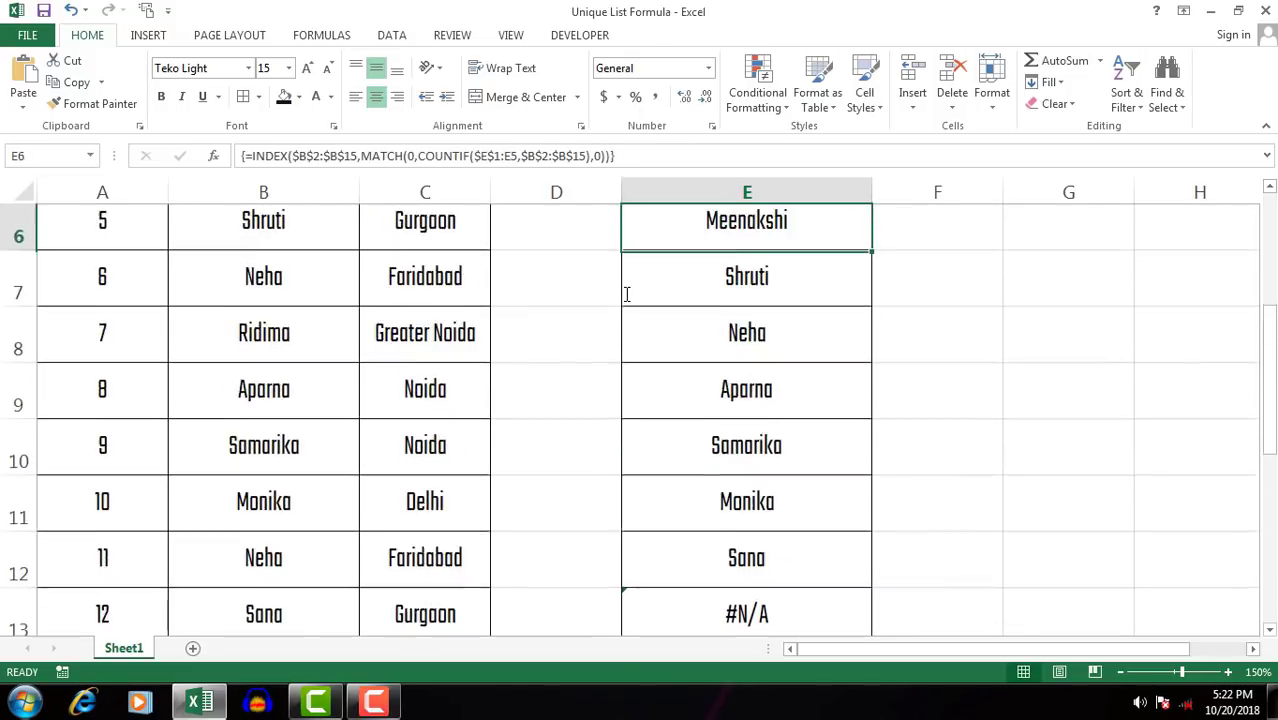
pyautogui.press('Up')
pyautogui.press('Up')
pyautogui.hotkey('ctrl', 'Down')
pyautogui.hotkey('ctrl', 'Up')
# Step: Re-commit E2's INDEX/MATCH/COUNTIF formula as an array formula with Ctrl+Shift+Enter
pyautogui.press('Down')
pyautogui.press('Down')
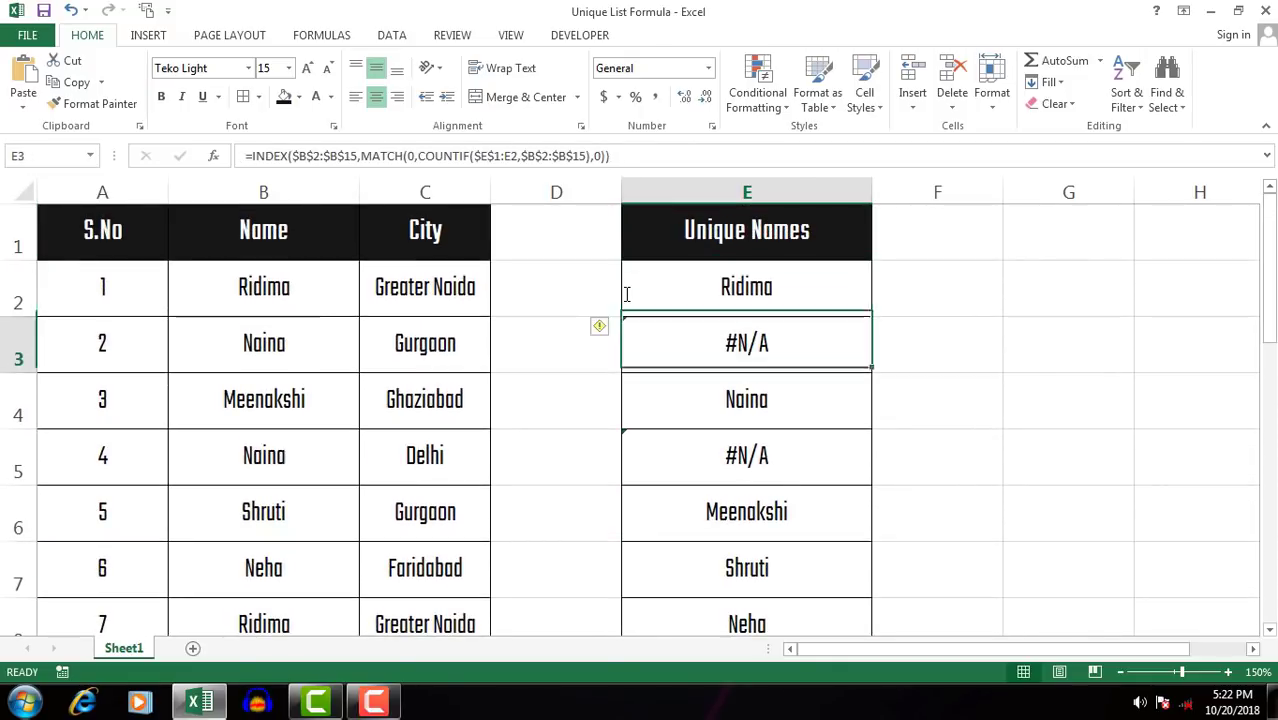
pyautogui.press('Up')
pyautogui.press('F2')
pyautogui.hotkey('ctrl', 'shift', 'Return')
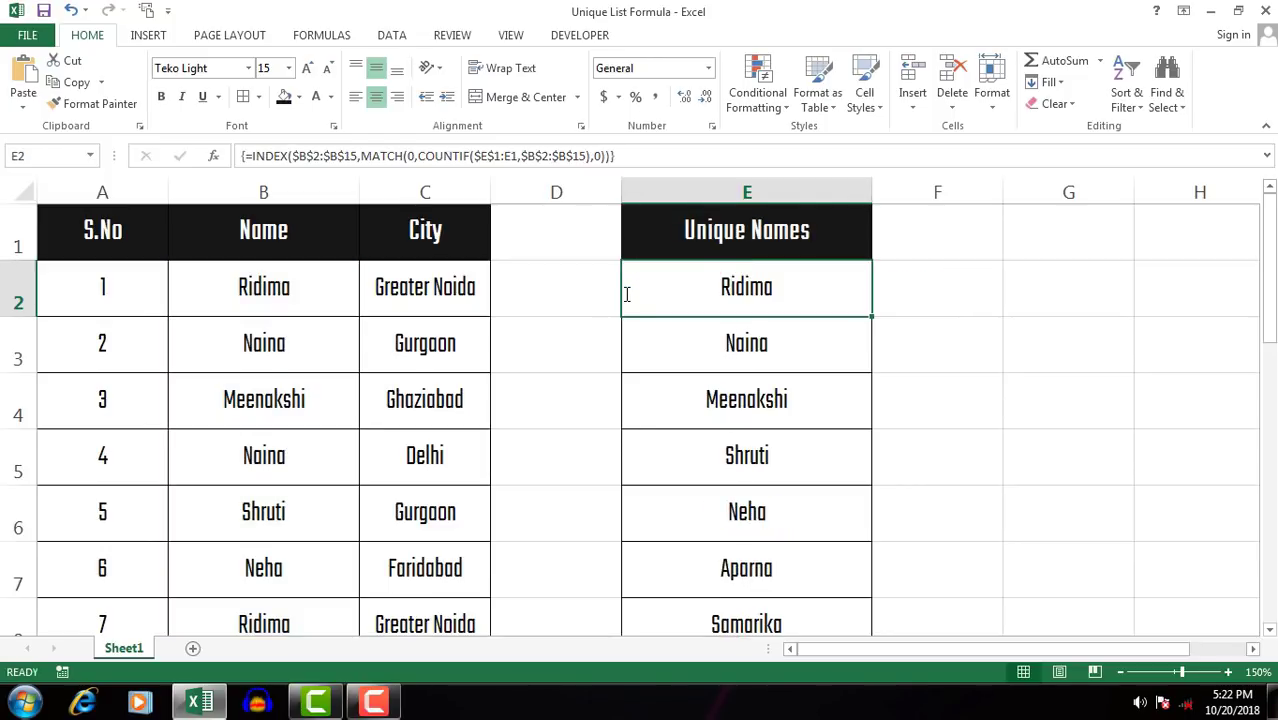
# Step: Check the end of the list, where E11:E15 still show #N/A
pyautogui.hotkey('ctrl', 'Down')
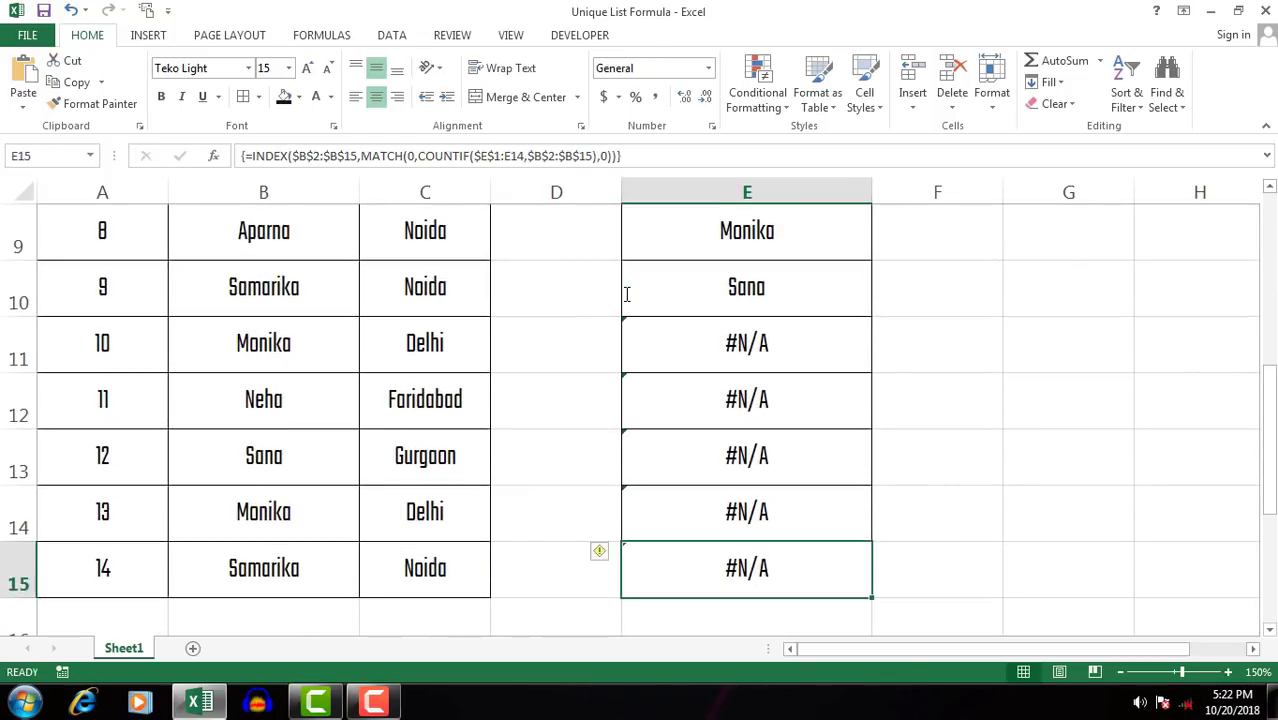
pyautogui.press('Up')
pyautogui.press('Up')
pyautogui.press('Up')
pyautogui.press('Up')
pyautogui.press('Up')
pyautogui.press('Left')
pyautogui.press('Down')
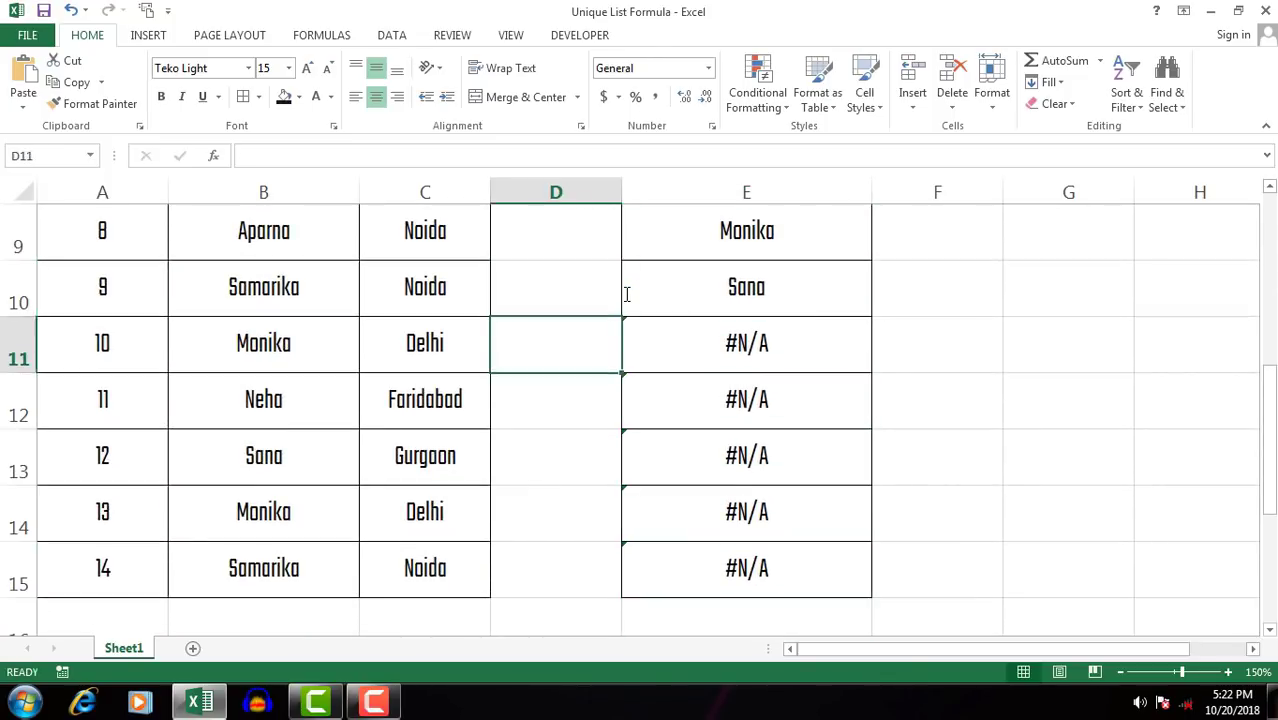
pyautogui.press('Down')
pyautogui.press('Left')
pyautogui.press('Right')
pyautogui.press('Right')
pyautogui.press('Up')
pyautogui.press('Right')
pyautogui.press('Up')
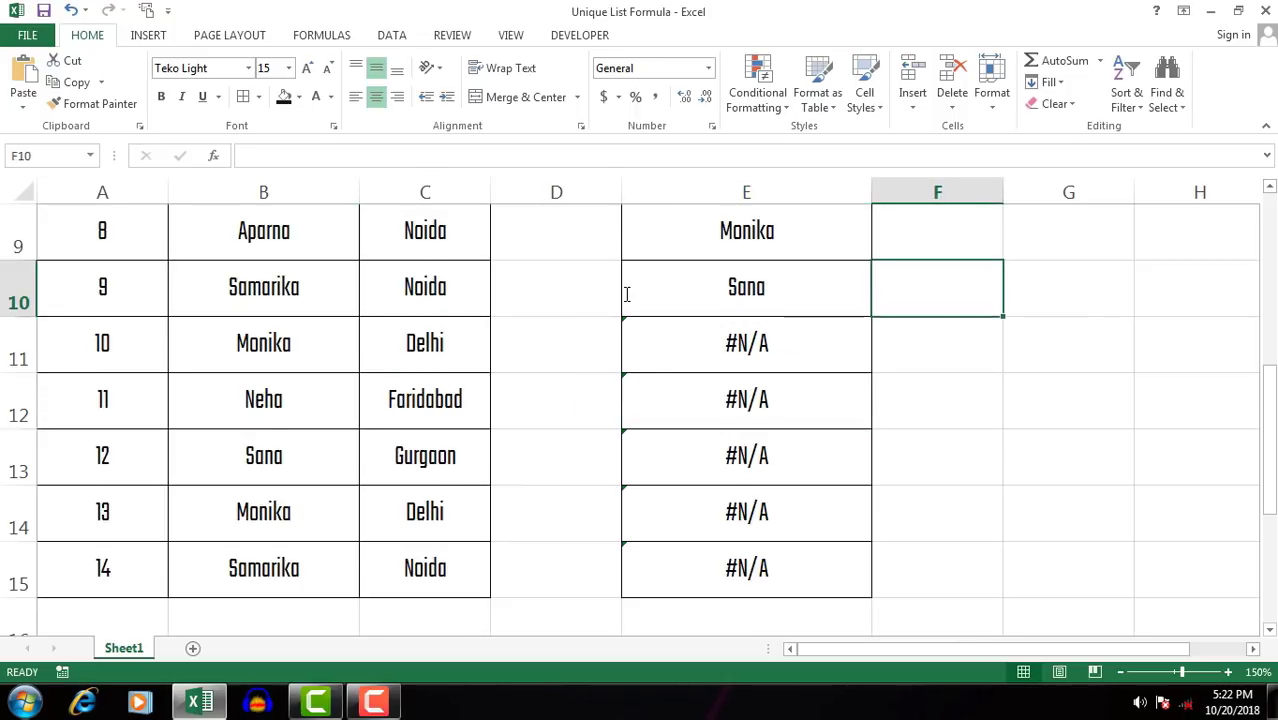
# Step: Go back to E2 and open its formula for editing
pyautogui.press('Left')
pyautogui.hotkey('ctrl', 'Up')
pyautogui.press('Down')
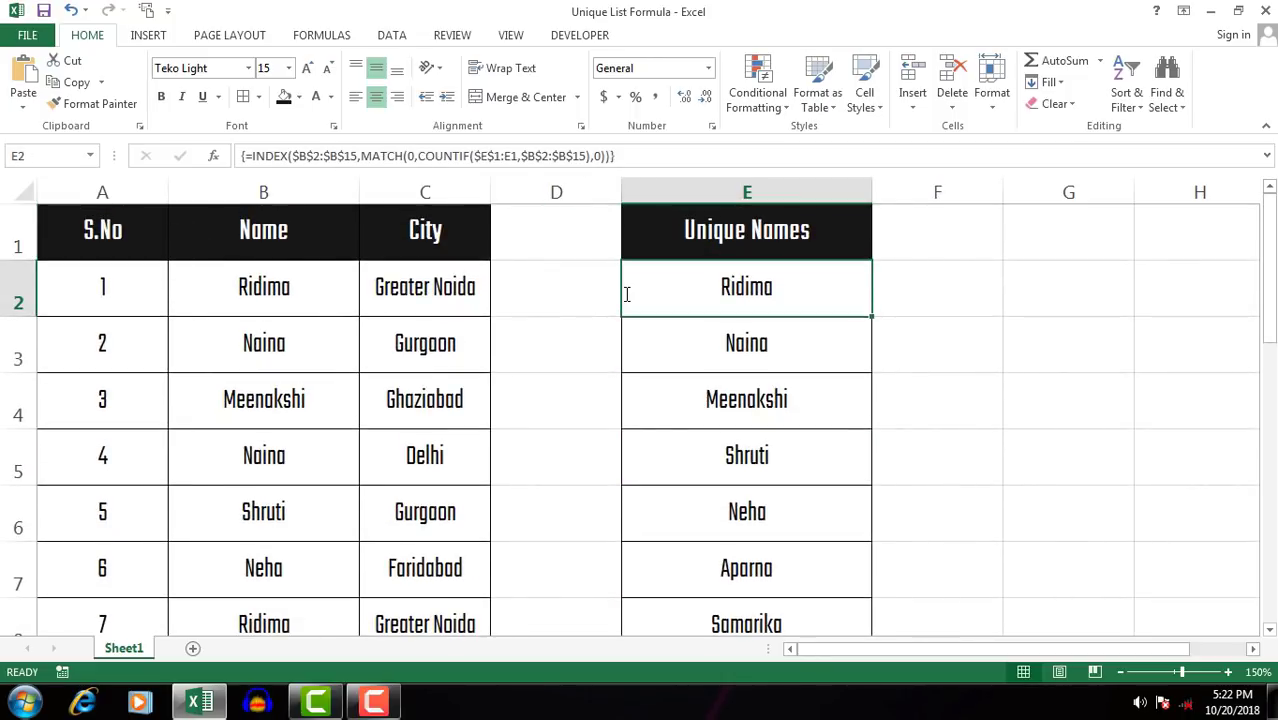
pyautogui.press('F2')
pyautogui.press('Left')
pyautogui.press('Left')
pyautogui.press('Left')
pyautogui.press('Left')
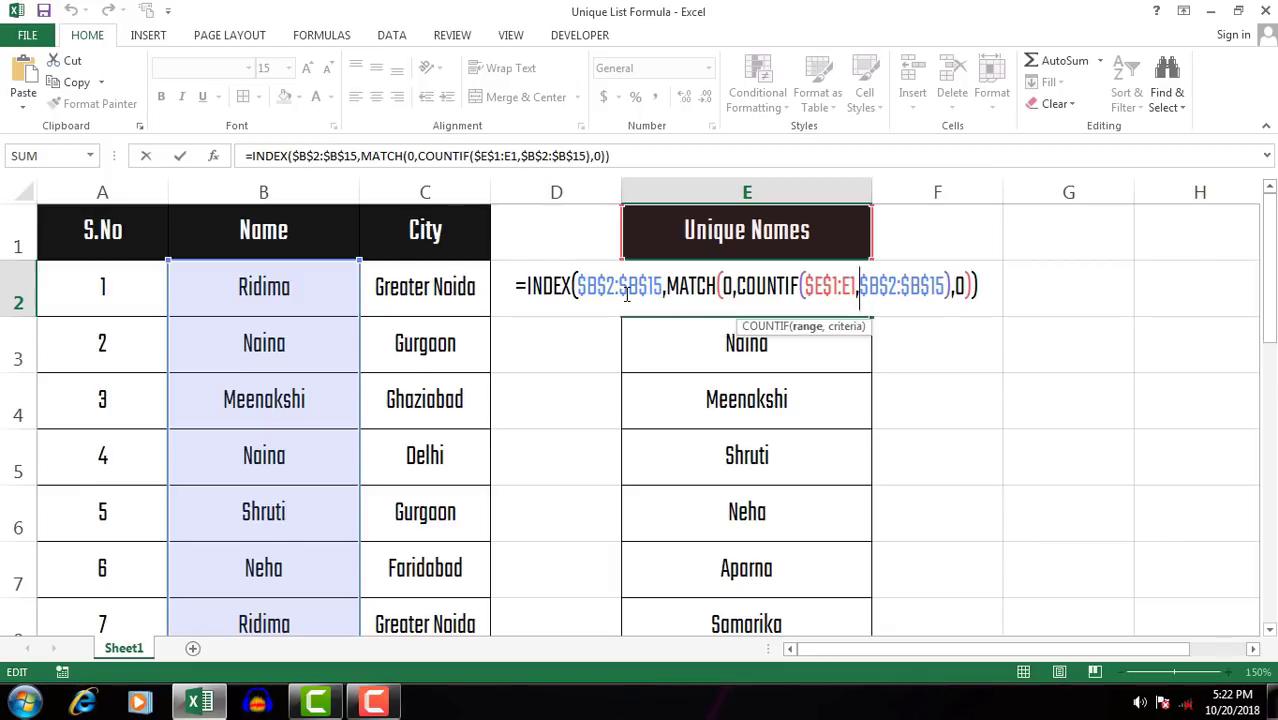
# Step: Wrap E2's formula as =IFERROR(INDEX(...),"") so errors return an empty string
pyautogui.press('Home')
pyautogui.press('Right')
pyautogui.write('I')
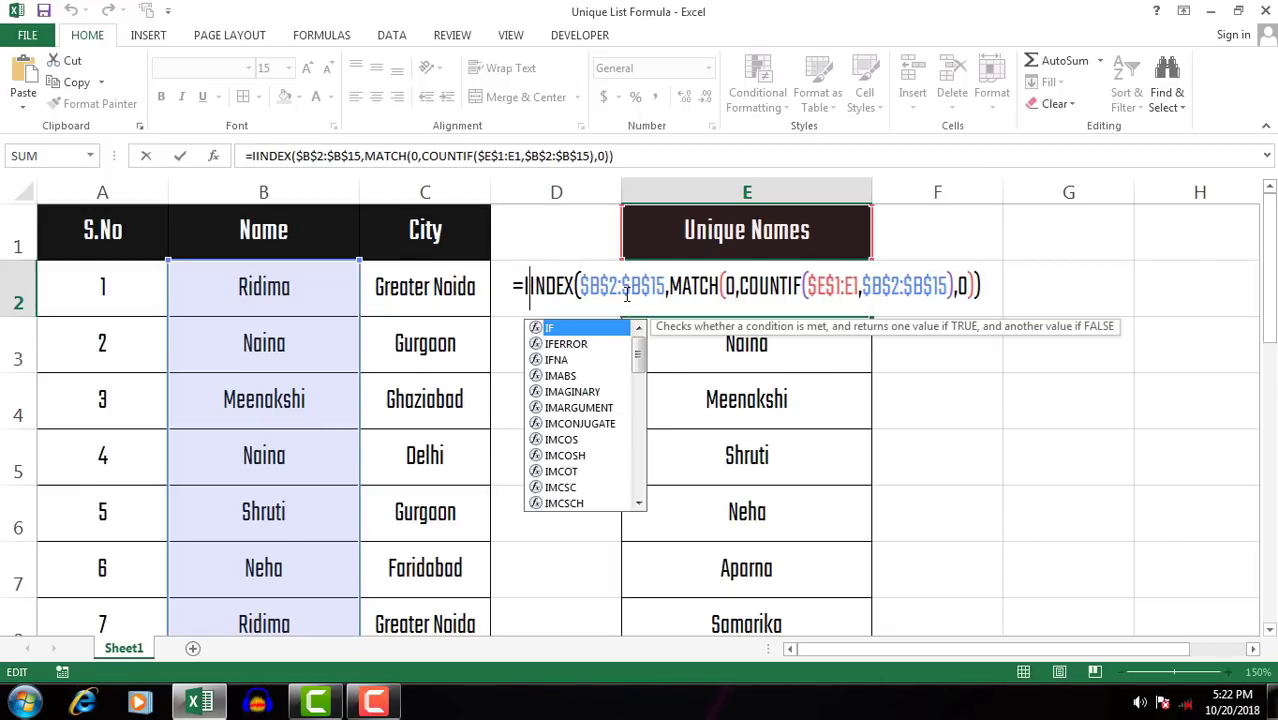
pyautogui.write('ferror')
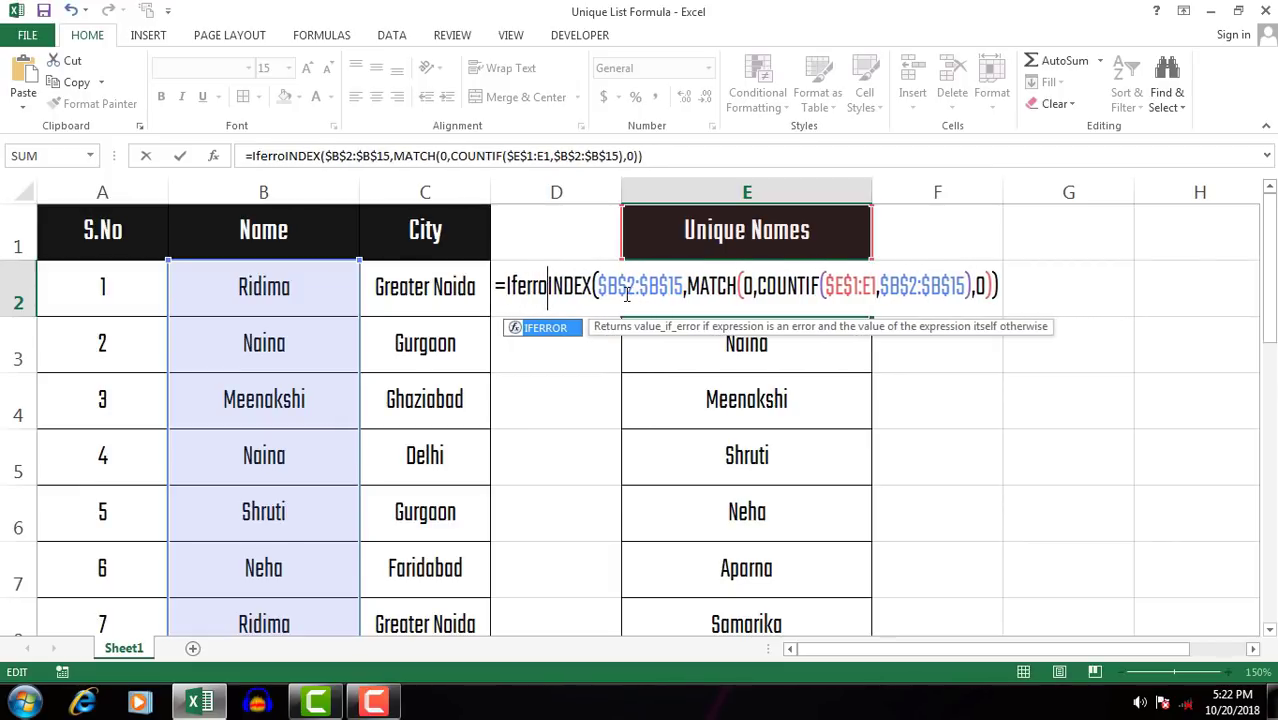
pyautogui.write('(')
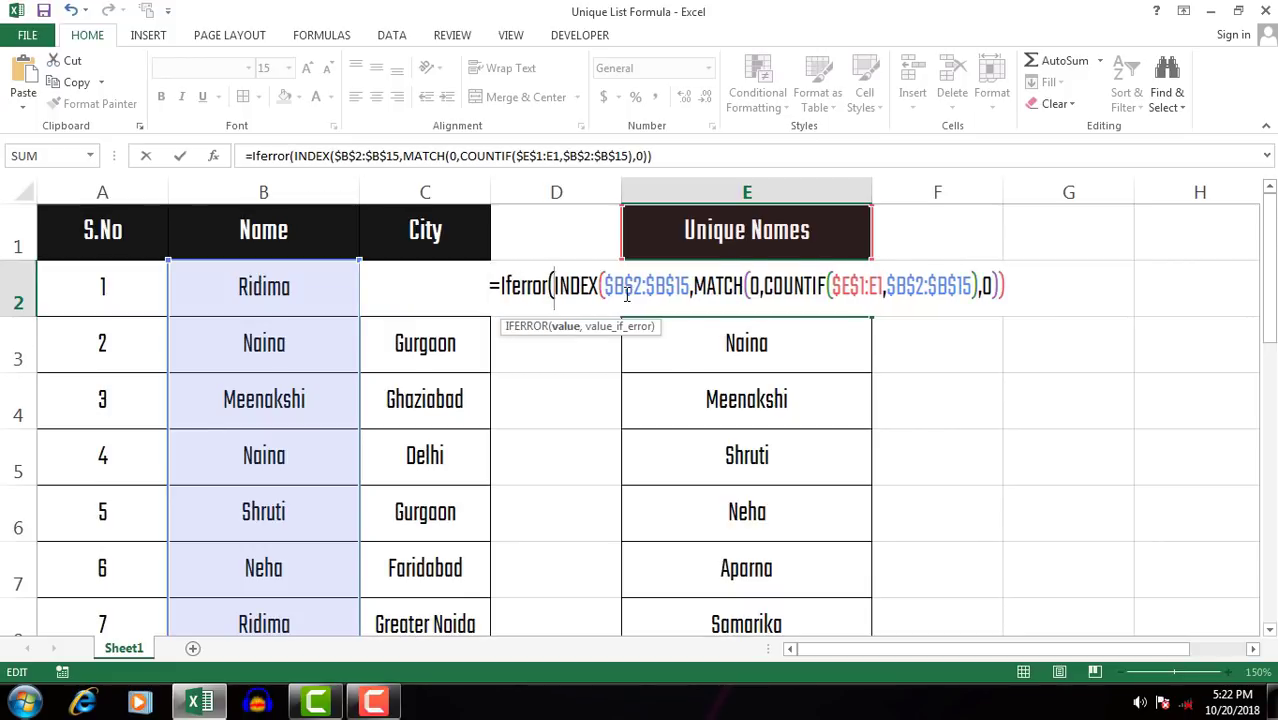
pyautogui.press('Right')
pyautogui.press('Right')
pyautogui.press('Right')
pyautogui.press('Right')
pyautogui.press('Right')
pyautogui.press('Right')
pyautogui.press('Right')
pyautogui.press('Right')
pyautogui.press('Right')
pyautogui.press('Right')
pyautogui.press('Right')
pyautogui.press('Right')
pyautogui.press('Right')
pyautogui.press('Right')
pyautogui.press('Right')
pyautogui.write(',""')
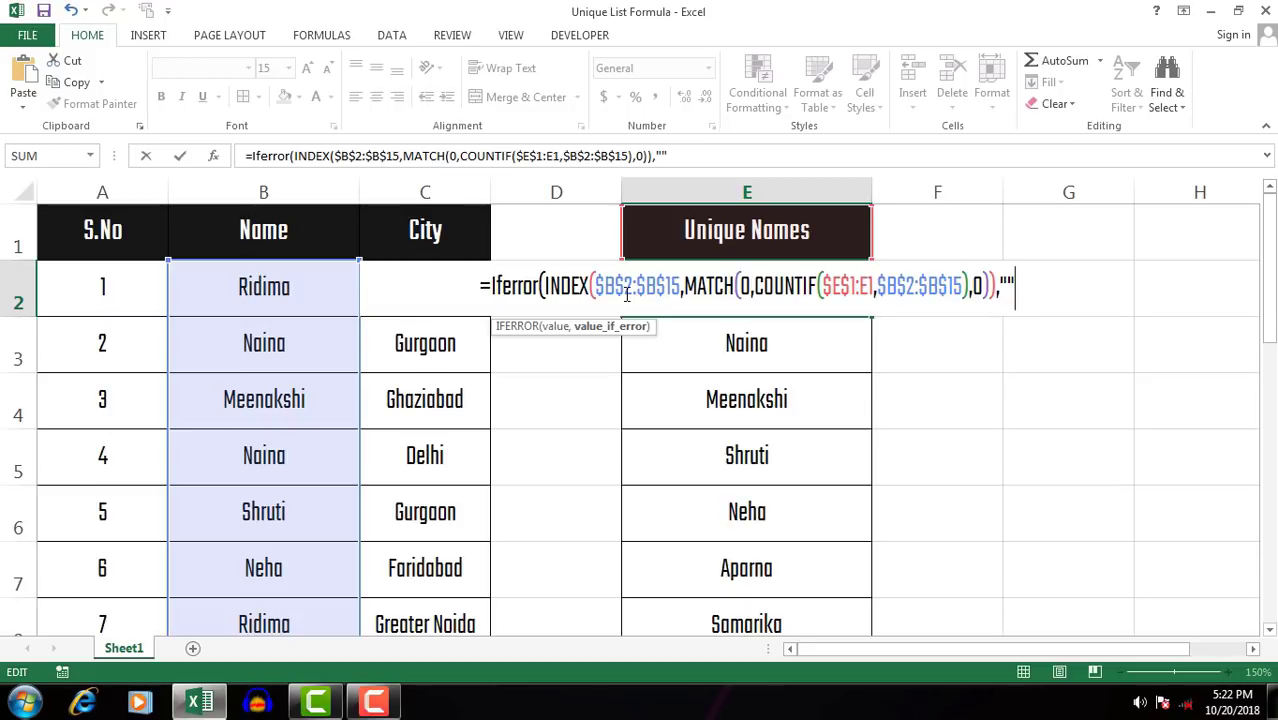
pyautogui.write(')')
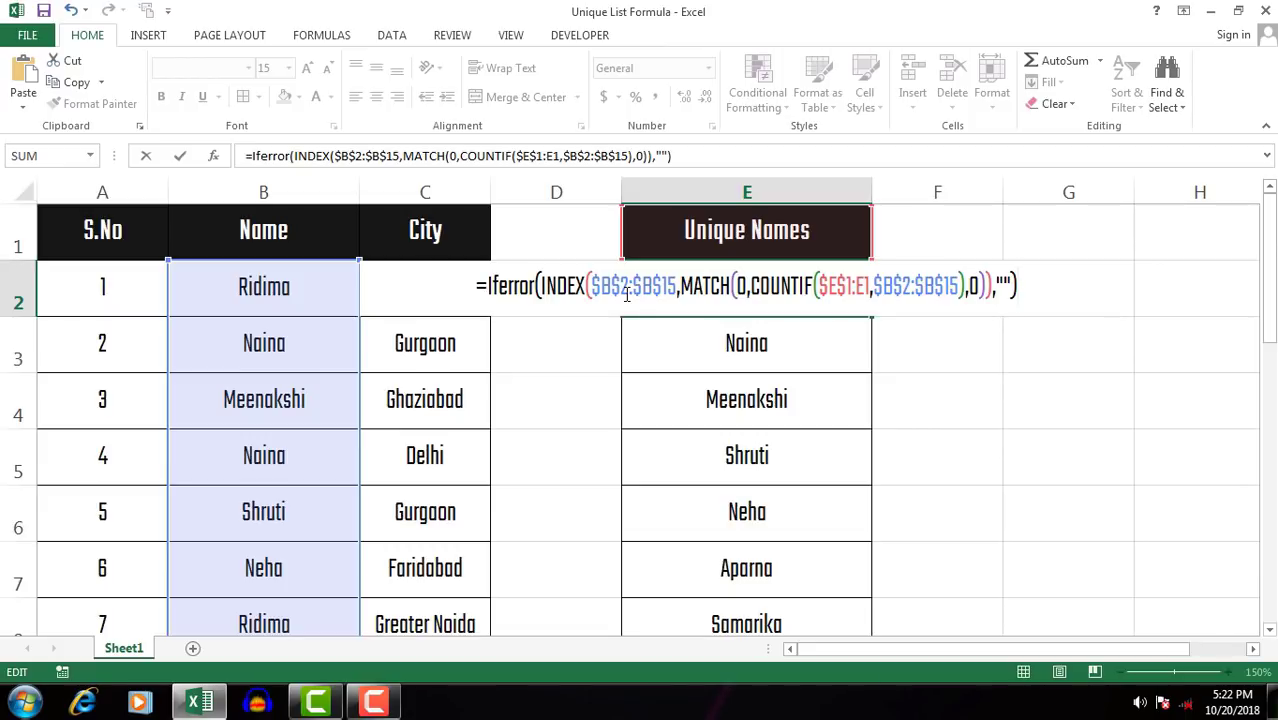
# Step: Commit E2's IFERROR formula as an array formula and fill it down E2:E15
pyautogui.hotkey('ctrl', 'shift', 'Return')
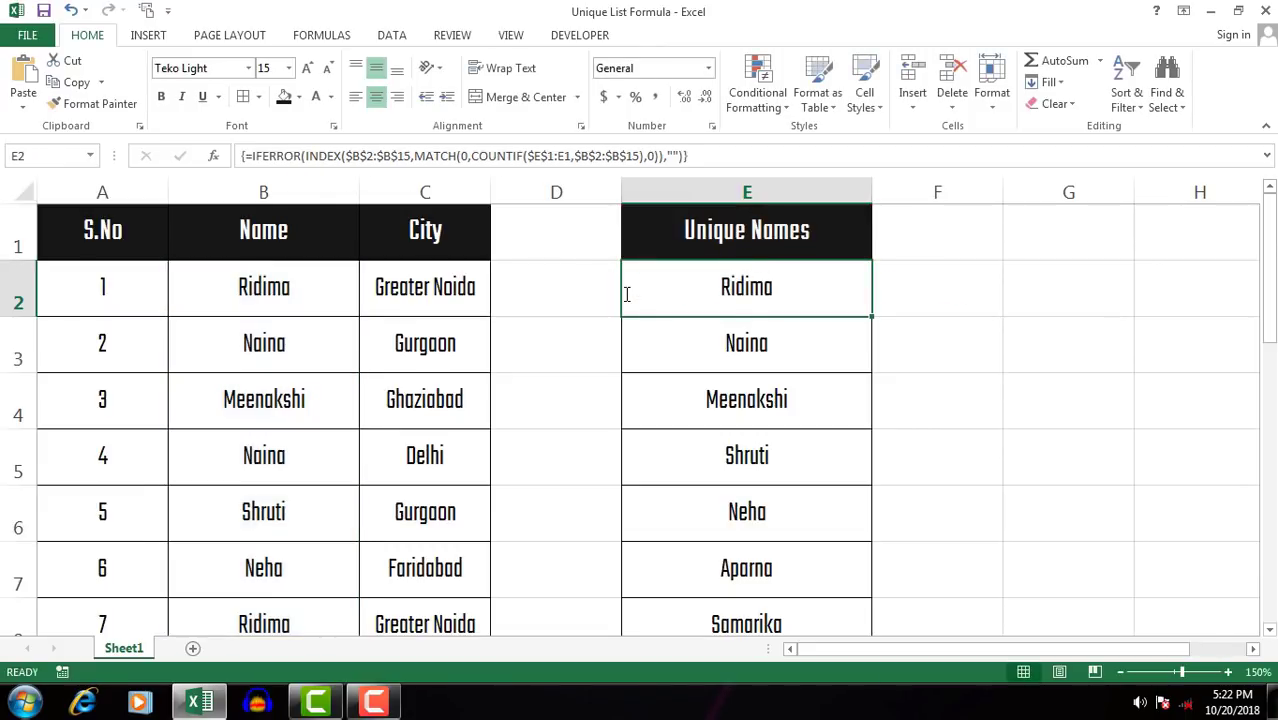
pyautogui.hotkey('ctrl', 'shift', 'Down')
pyautogui.hotkey('ctrl', 'd')
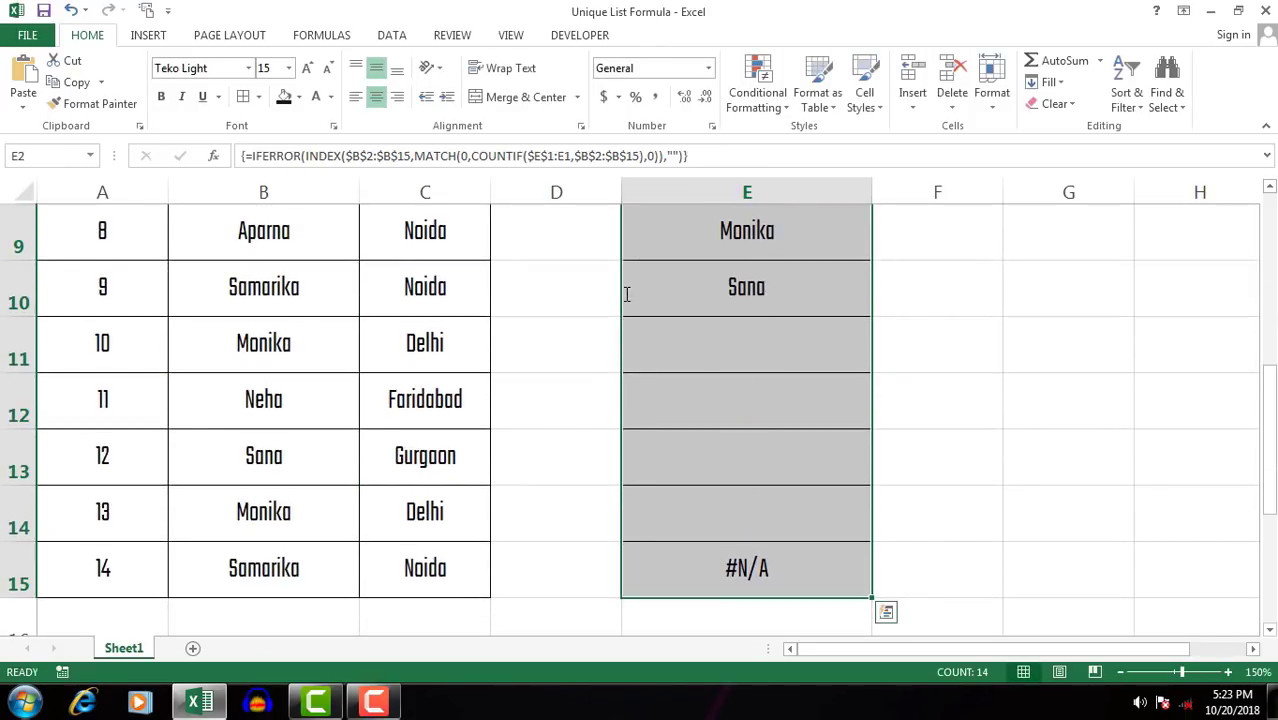
# Step: Confirm the unused rows now show blanks, then reopen E2's formula for editing
pyautogui.press('Down')
pyautogui.press('Down')
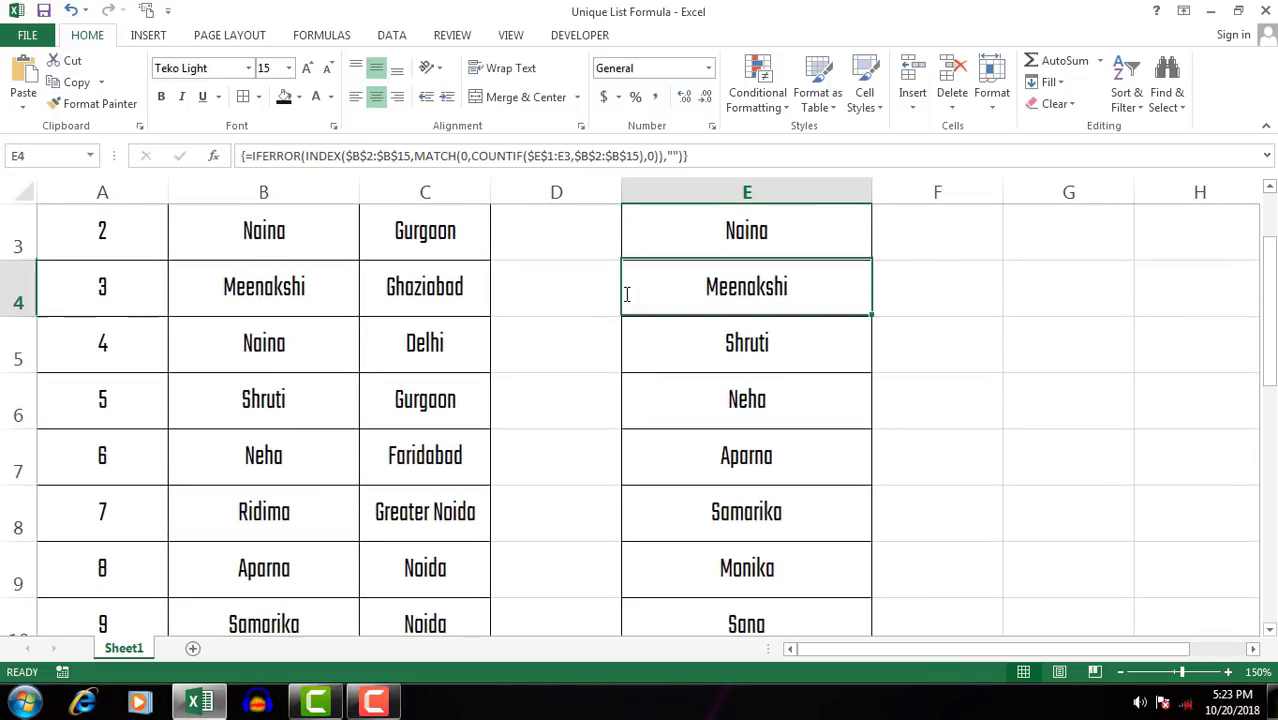
pyautogui.press('Down')
pyautogui.press('Down')
pyautogui.press('Down')
pyautogui.press('Down')
pyautogui.press('Down')
pyautogui.press('Down')
pyautogui.press('Up')
pyautogui.press('Up')
pyautogui.press('Up')
pyautogui.press('Up')
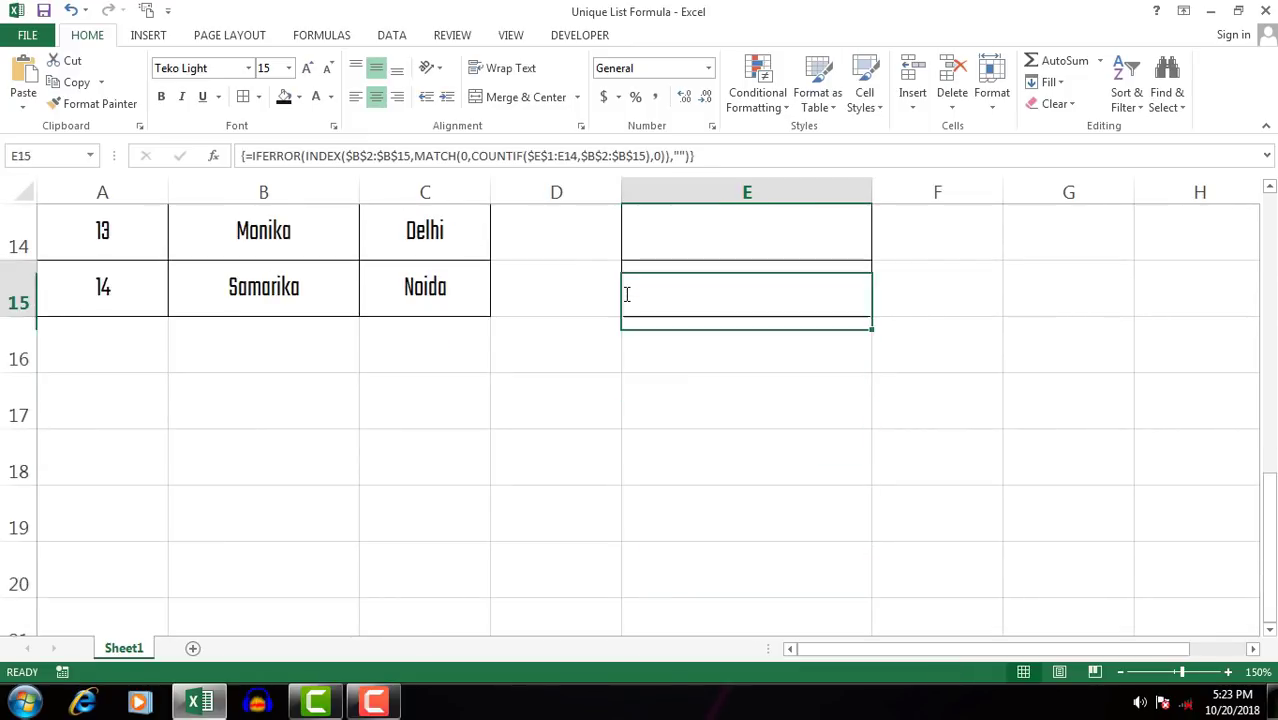
pyautogui.hotkey('ctrl', 'Up')
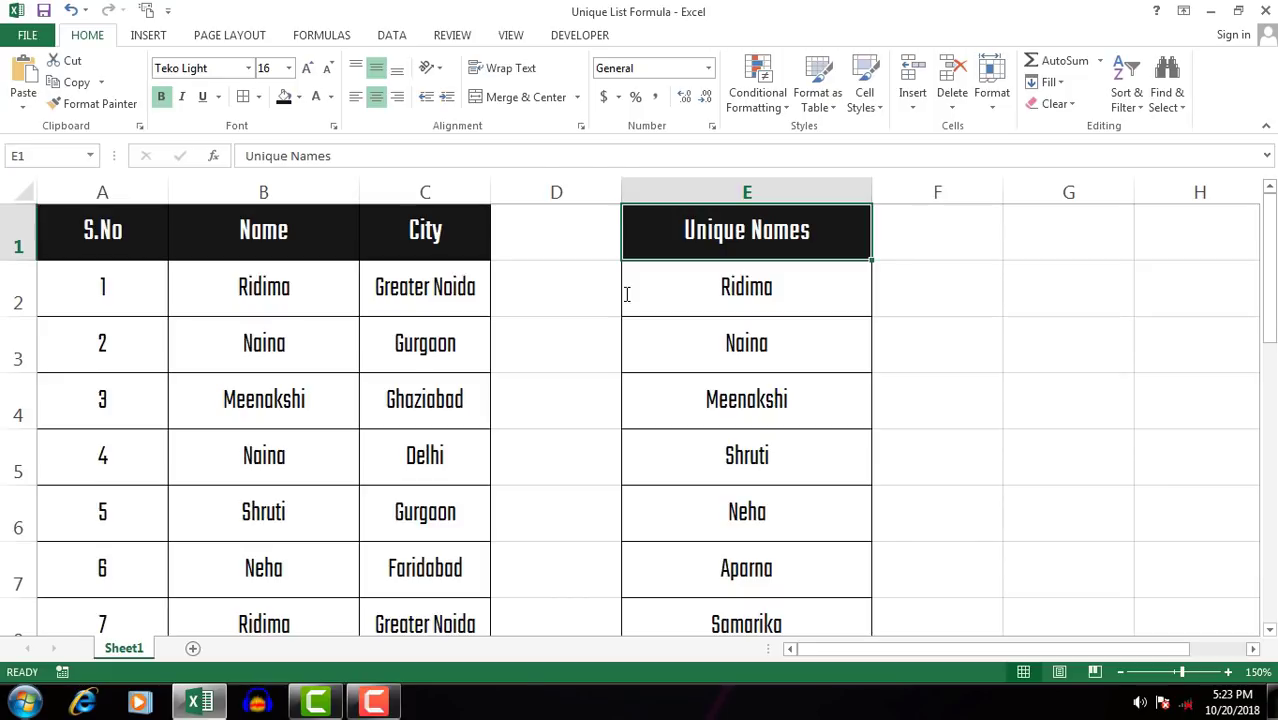
pyautogui.press('Down')
pyautogui.press('F2')
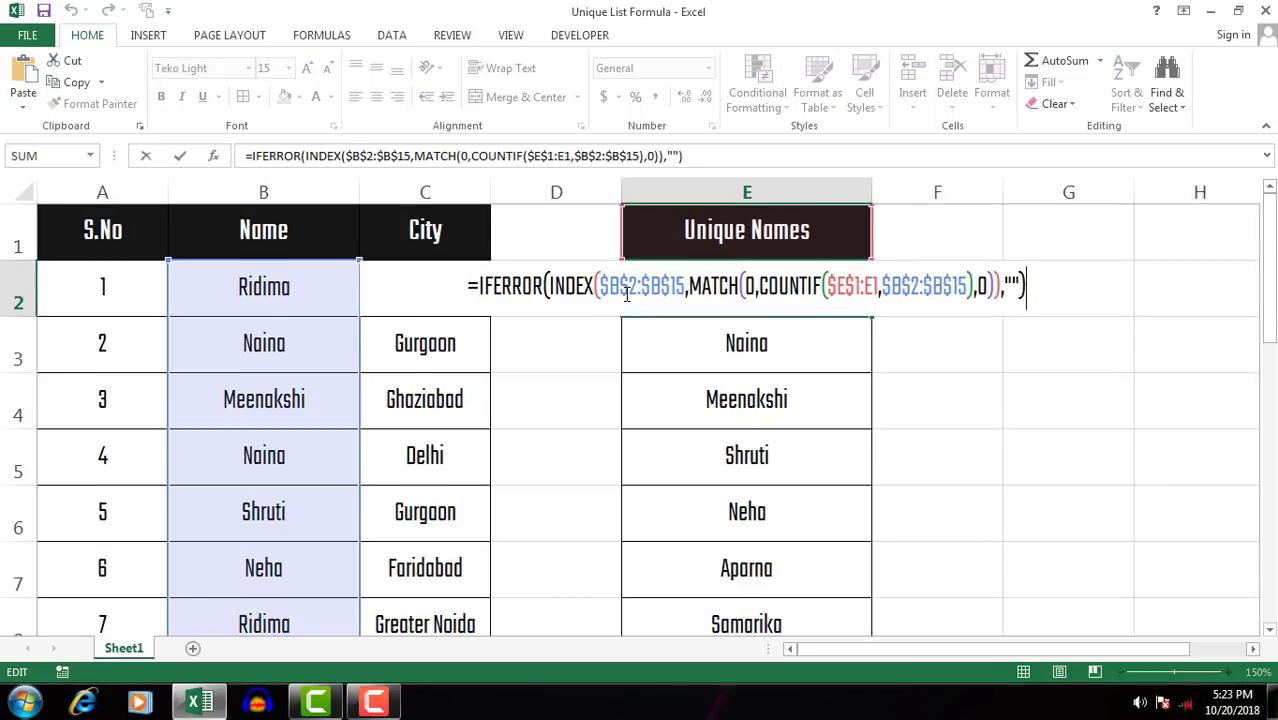
pyautogui.press('Left')
pyautogui.press('Left')
pyautogui.press('Left')
pyautogui.press('Left')
pyautogui.press('Left')
pyautogui.press('Left')
pyautogui.press('Left')
pyautogui.press('Left')
pyautogui.press('Left')
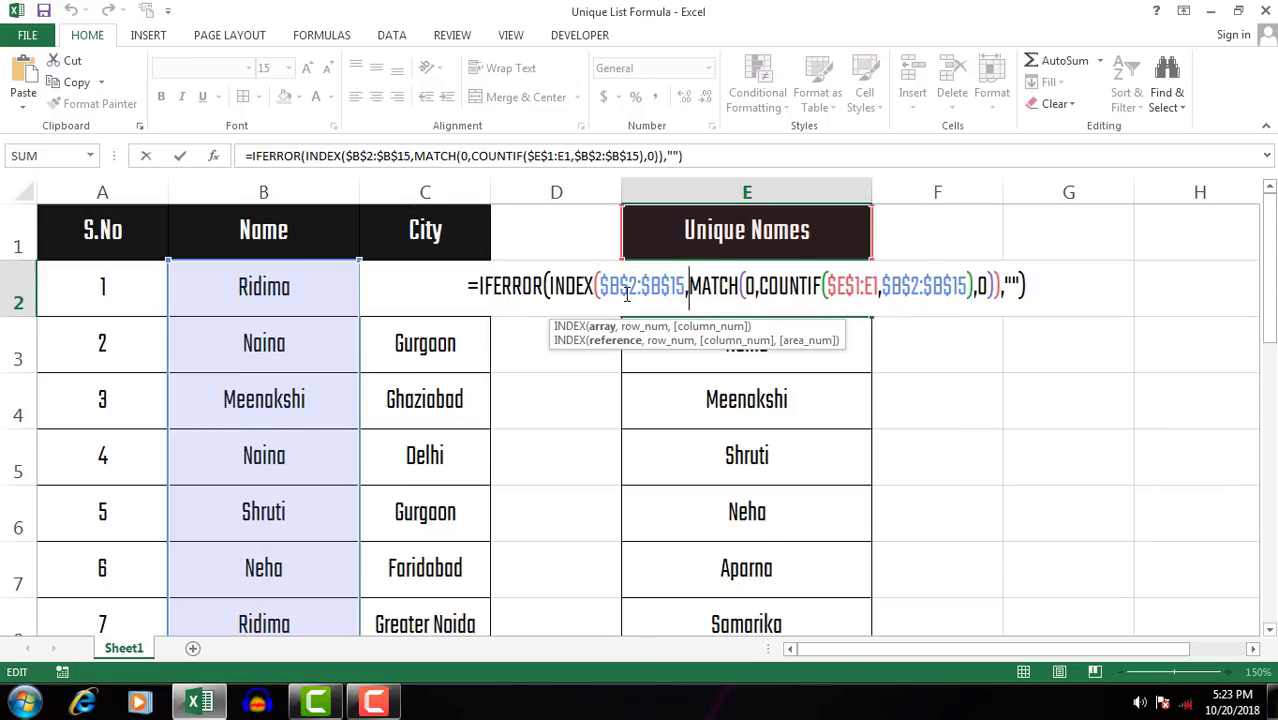
pyautogui.press('Left')
pyautogui.press('Left')
pyautogui.hotkey('ctrl', 'shift', 'Return')
pyautogui.press('F2')
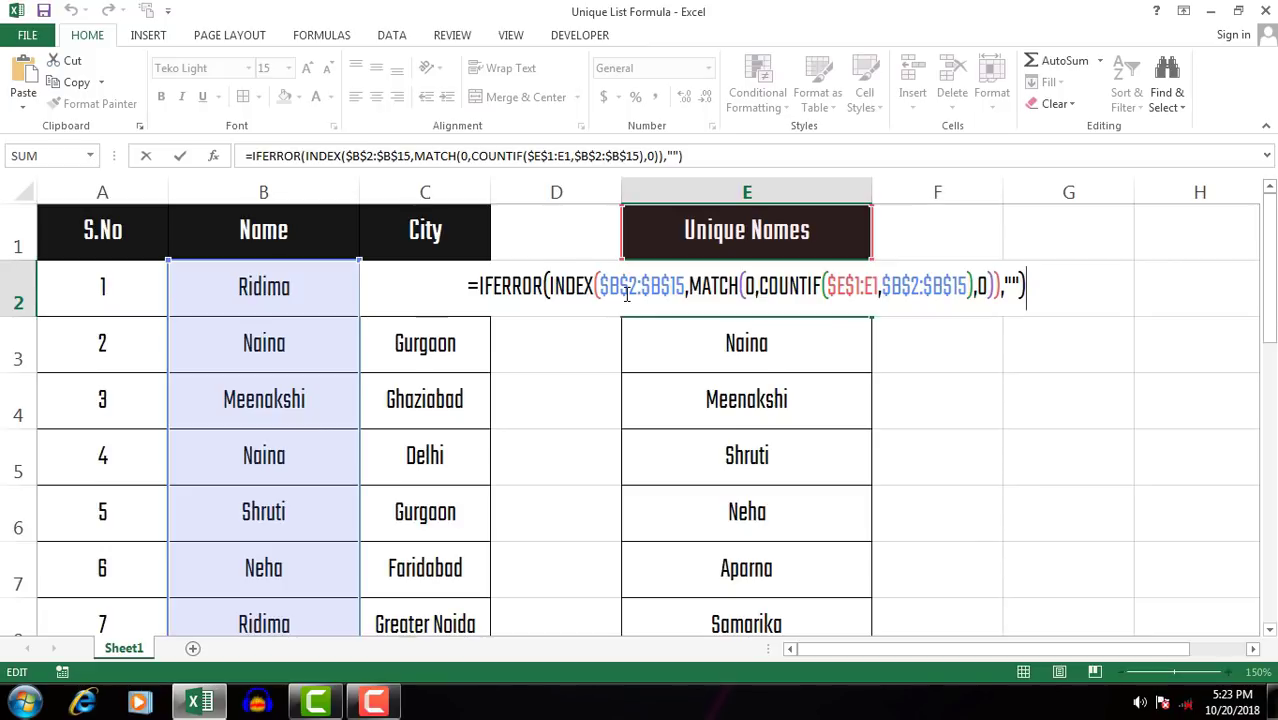
pyautogui.hotkey('ctrl', 'shift', 'Return')
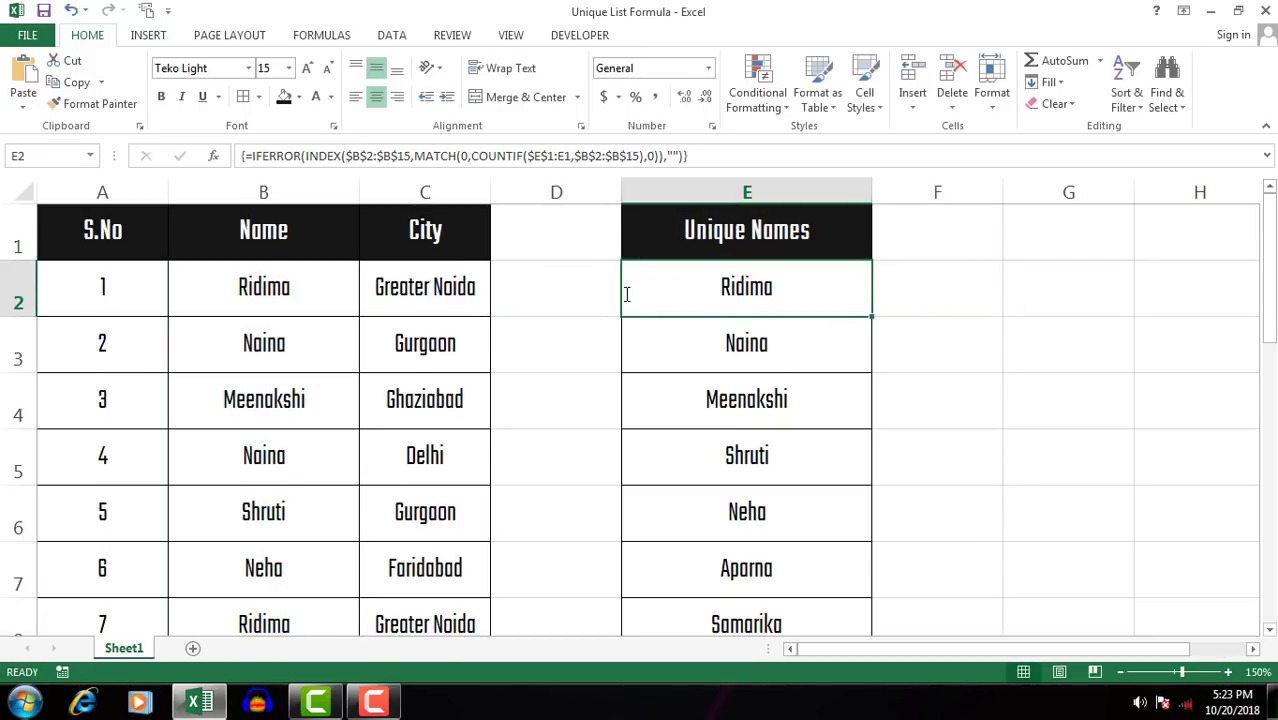